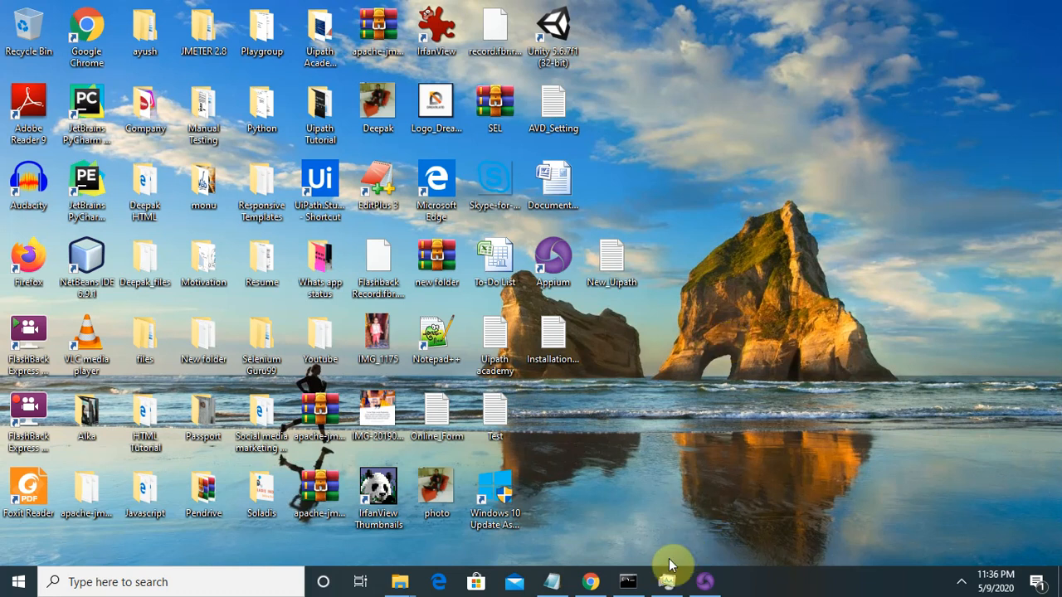
Step: Open the Installation_step notes in Notepad and review the prerequisites, highlighting the Node v10.15.3 and UiPath Studio 19.4 entries
click(552, 581)
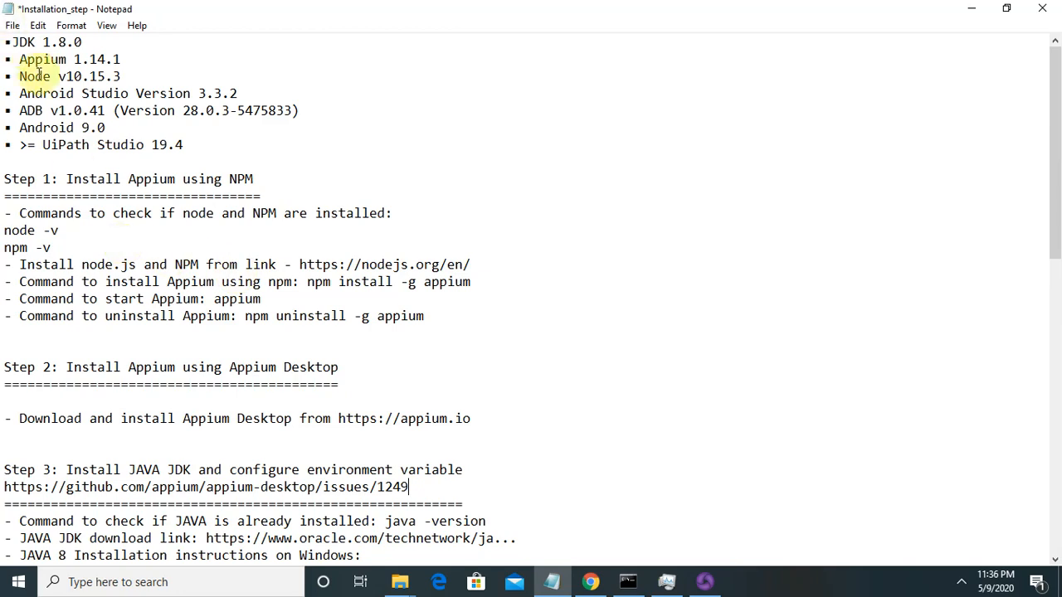
drag(18, 77, 121, 76)
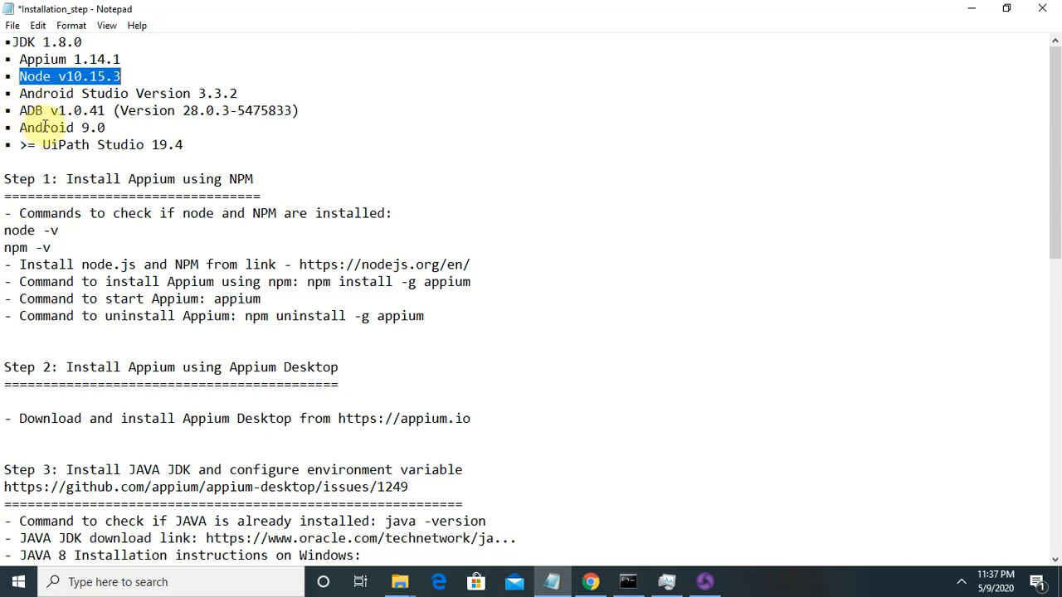
click(20, 127)
mouse_move(20, 127)
mouse_down()
mouse_move(113, 130)
mouse_move(22, 144)
mouse_up()
click(108, 129)
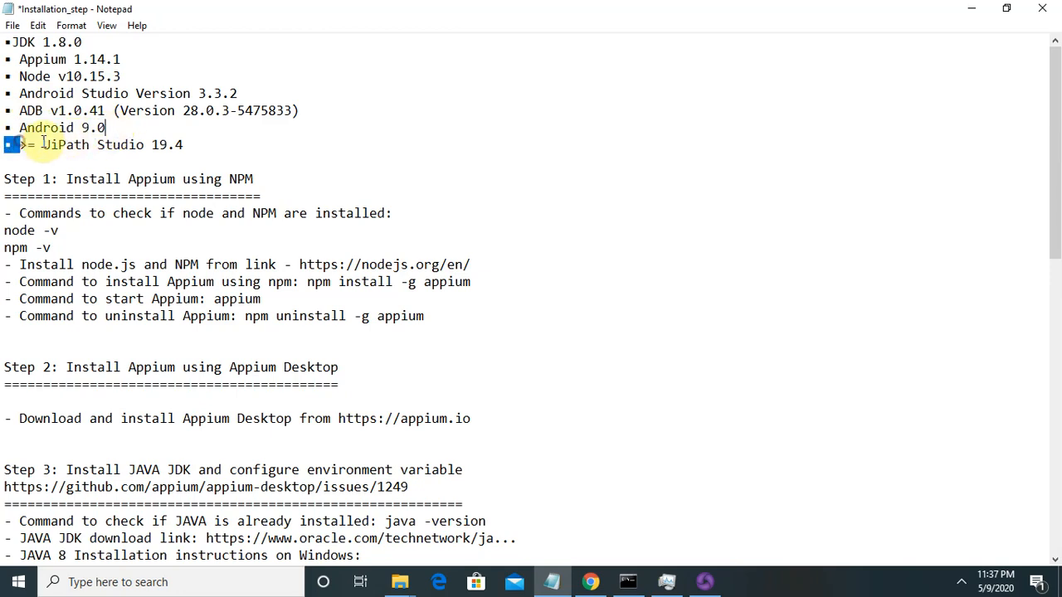
click(22, 145)
shift+click(237, 142)
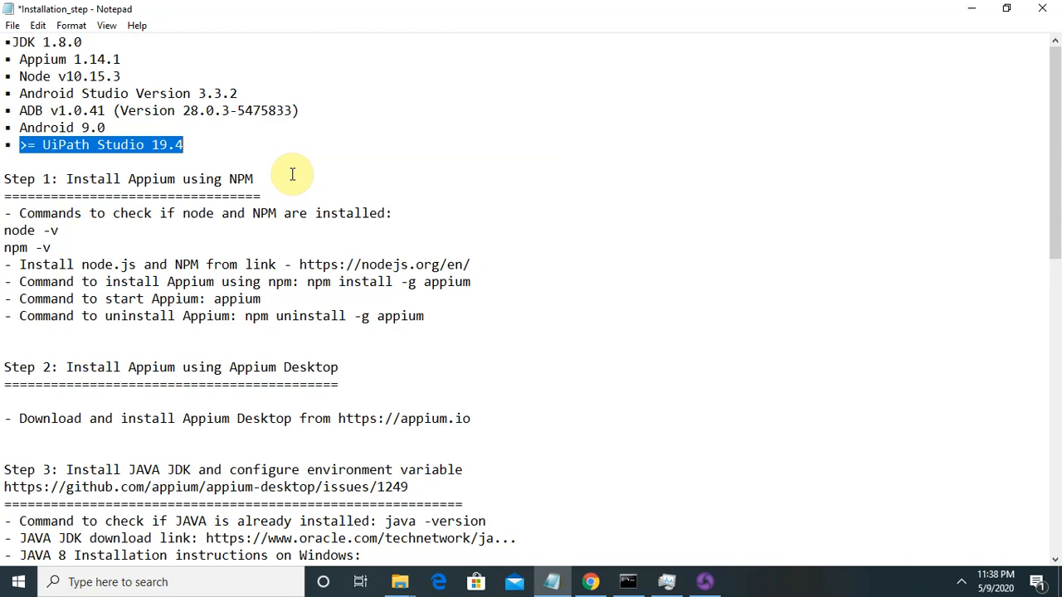
click(125, 142)
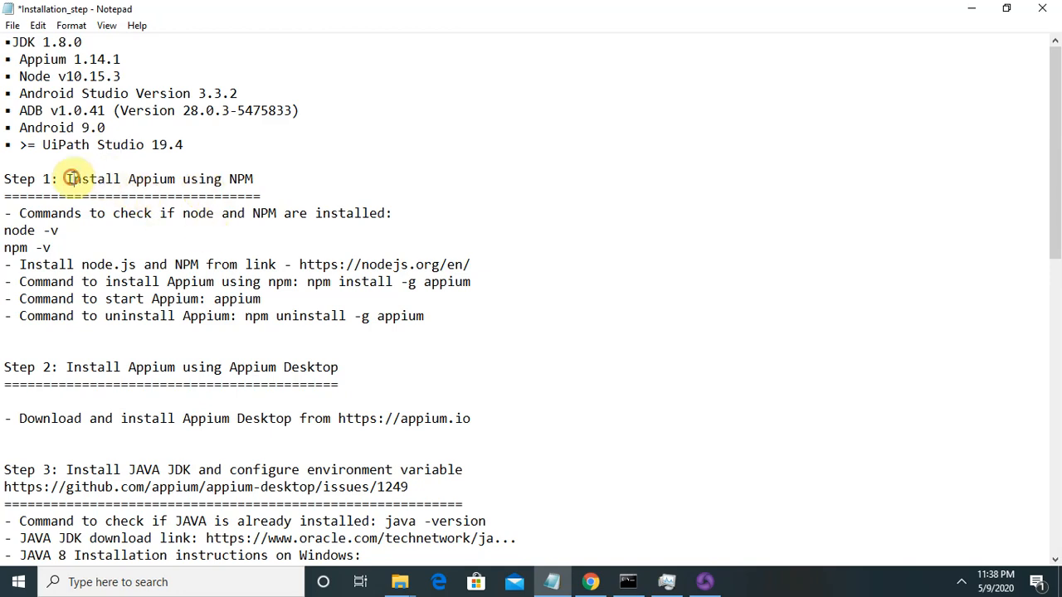
drag(73, 178, 396, 177)
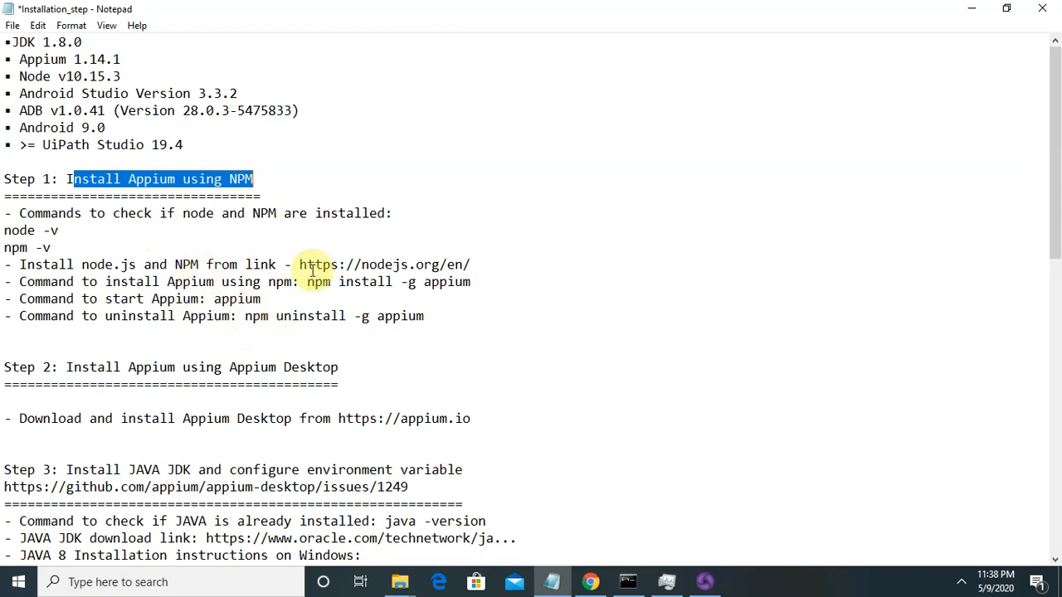
drag(300, 263, 480, 265)
click(964, 8)
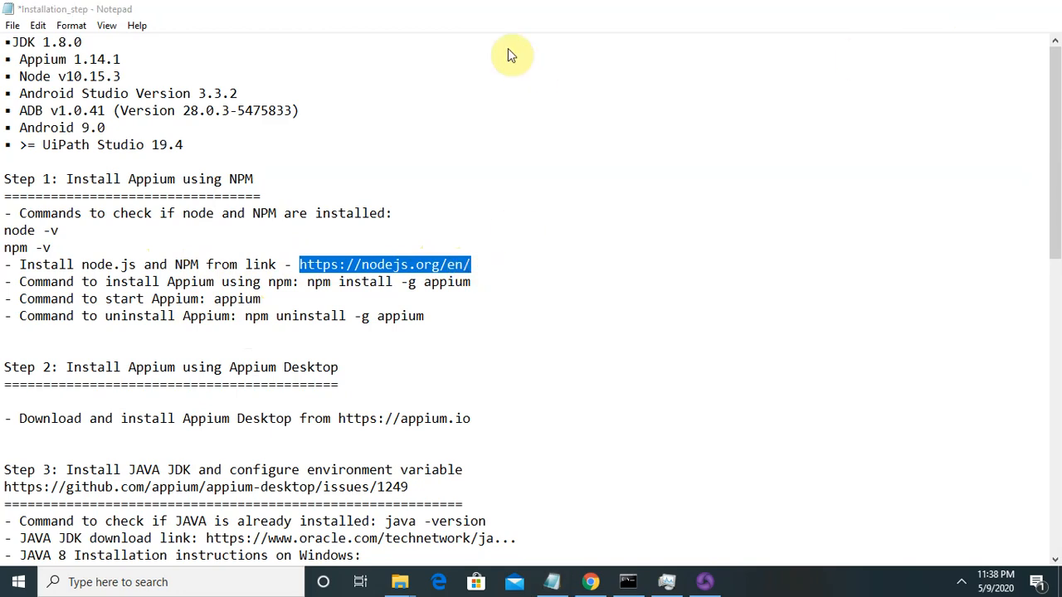
click(591, 583)
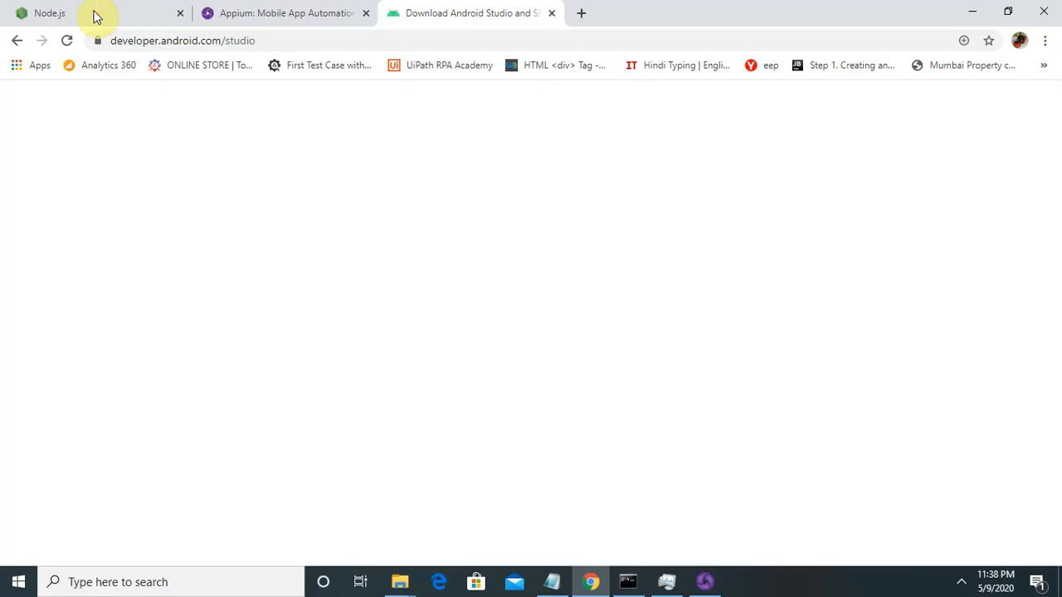
click(94, 15)
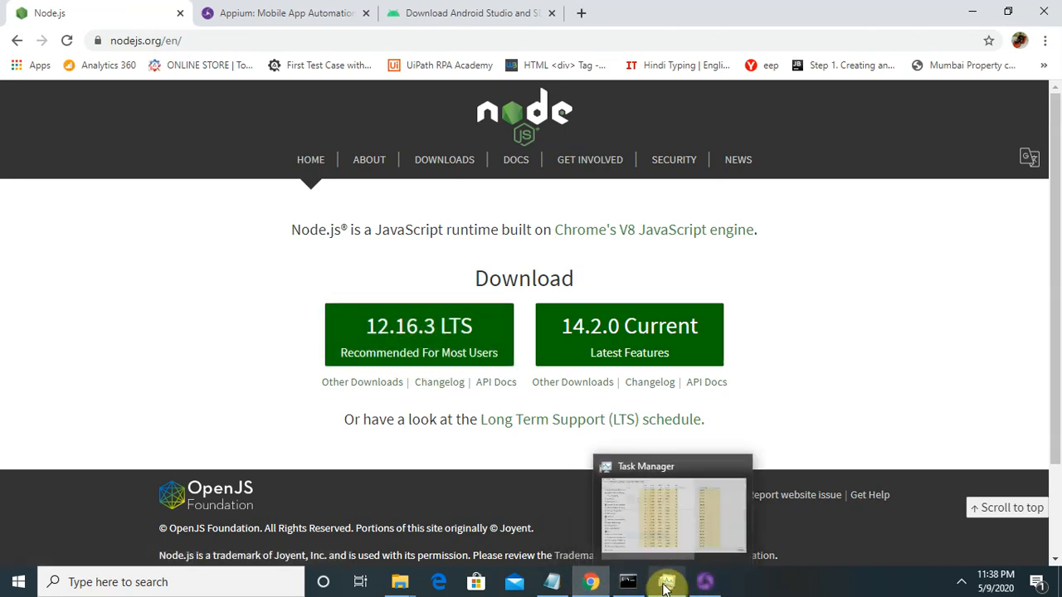
Step: Copy the command npm install -g appium from the Notepad notes and run it in Command Prompt
click(560, 583)
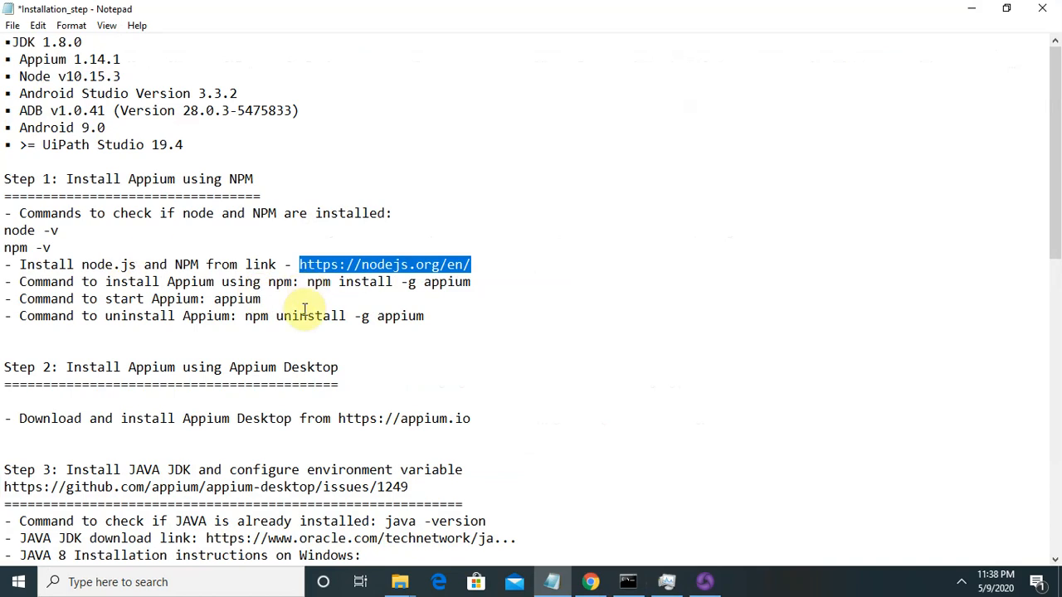
drag(307, 282, 477, 282)
key(ctrl+c)
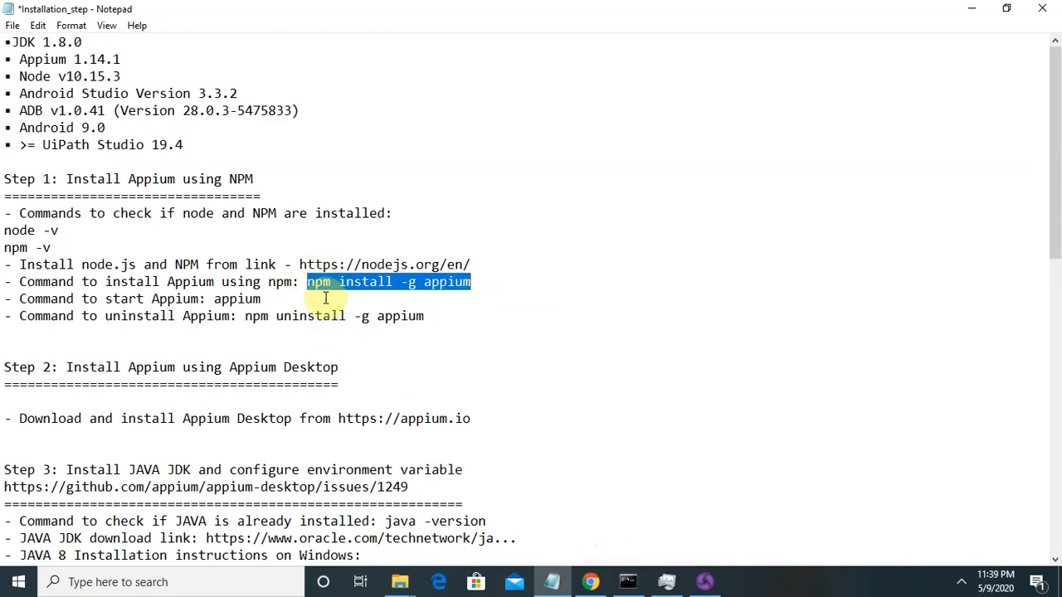
click(628, 582)
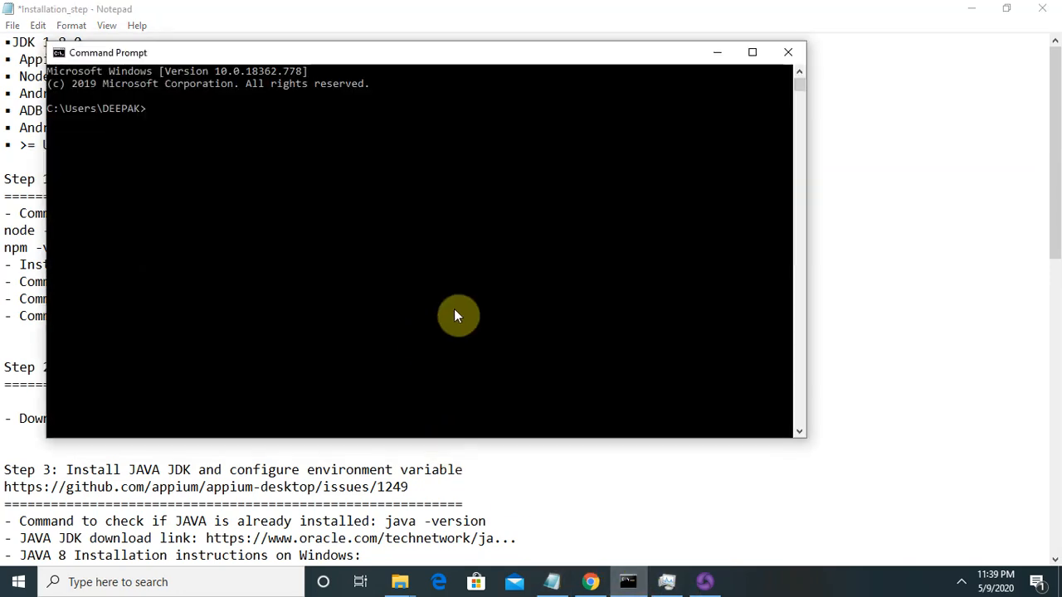
key(ctrl+v)
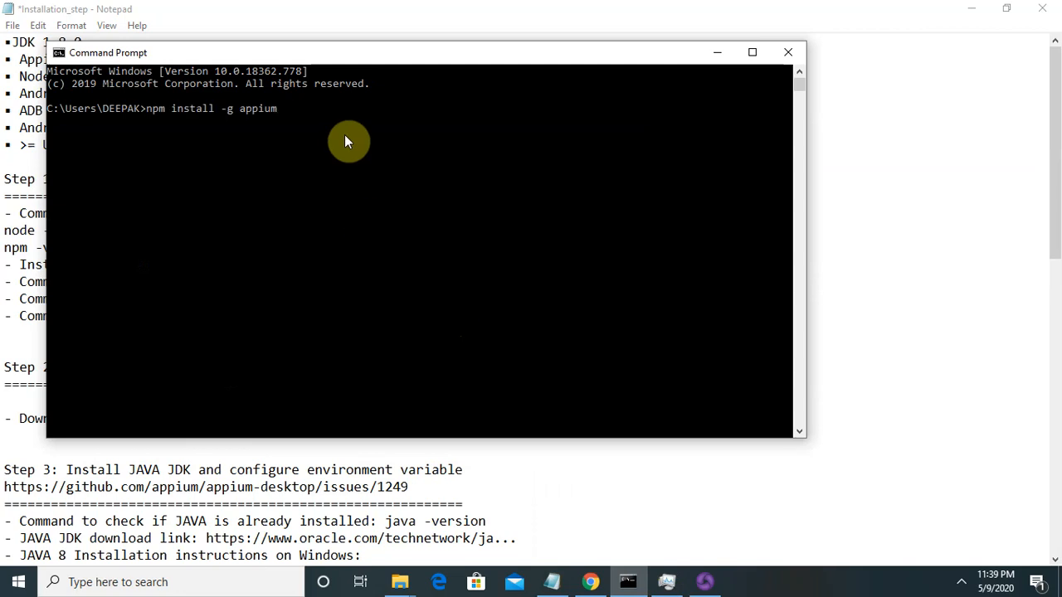
key(Return)
click(717, 52)
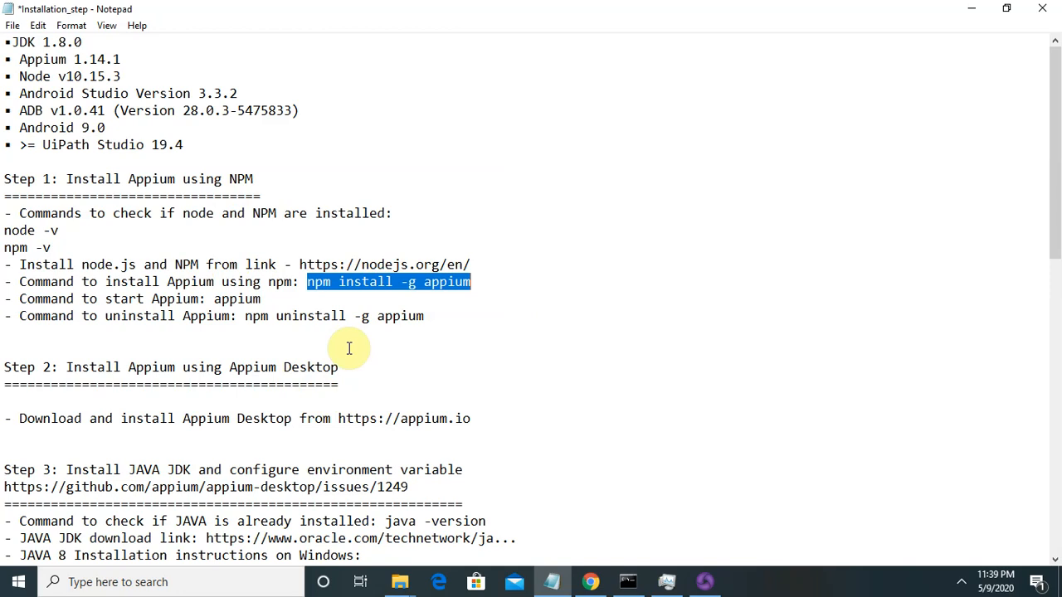
Step: View the Appium Desktop start window and show the appium.io download page in Chrome
click(705, 582)
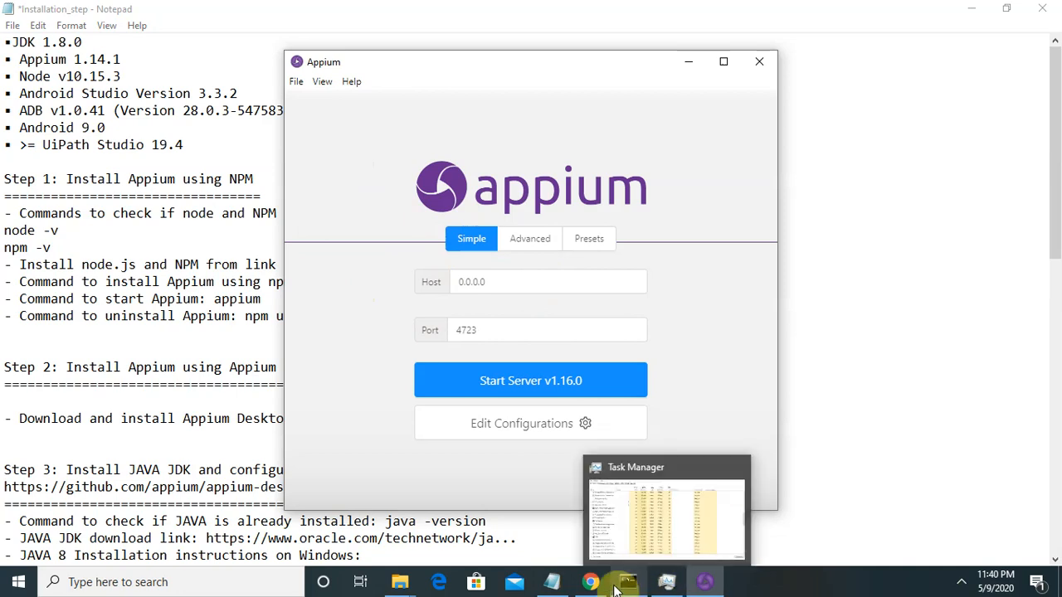
mouse_move(552, 585)
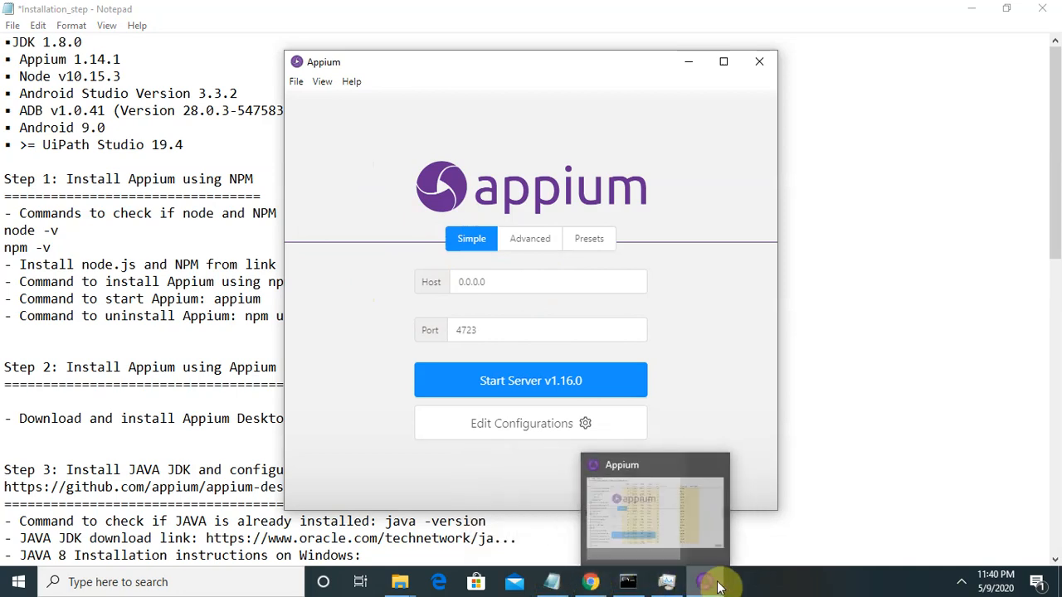
click(174, 401)
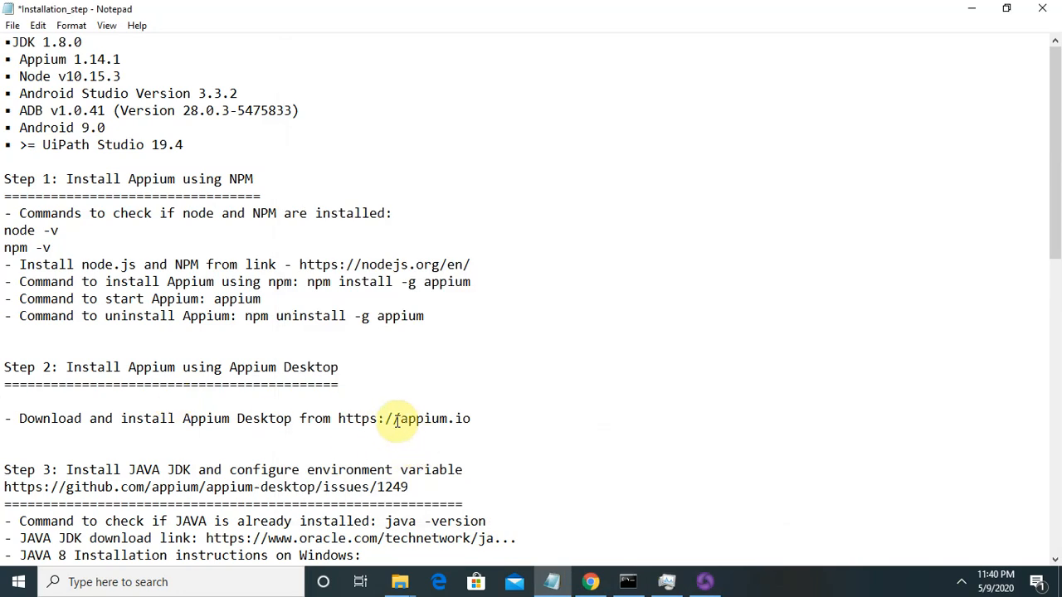
click(974, 11)
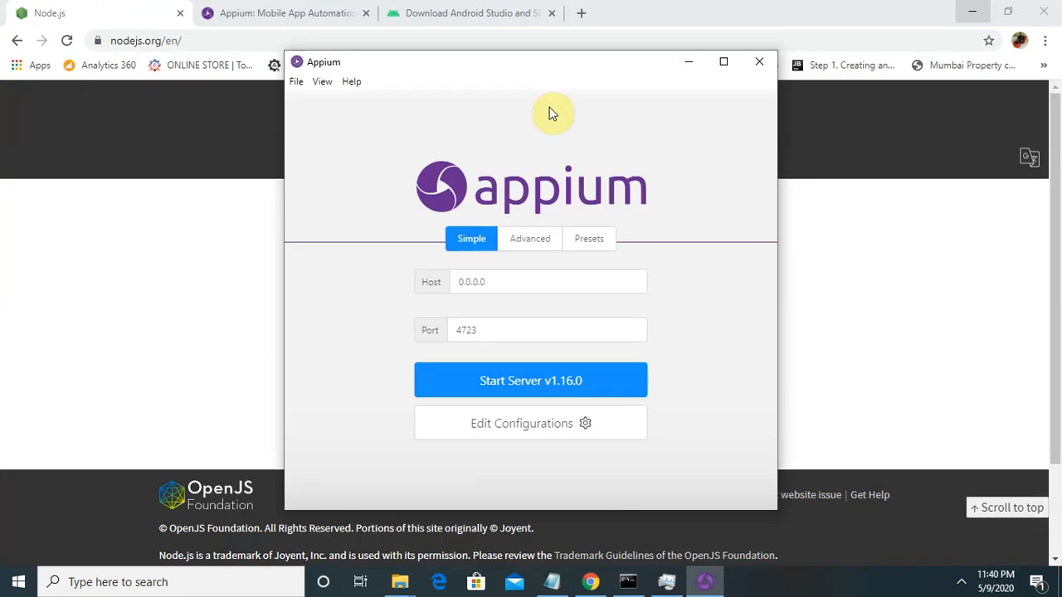
click(282, 13)
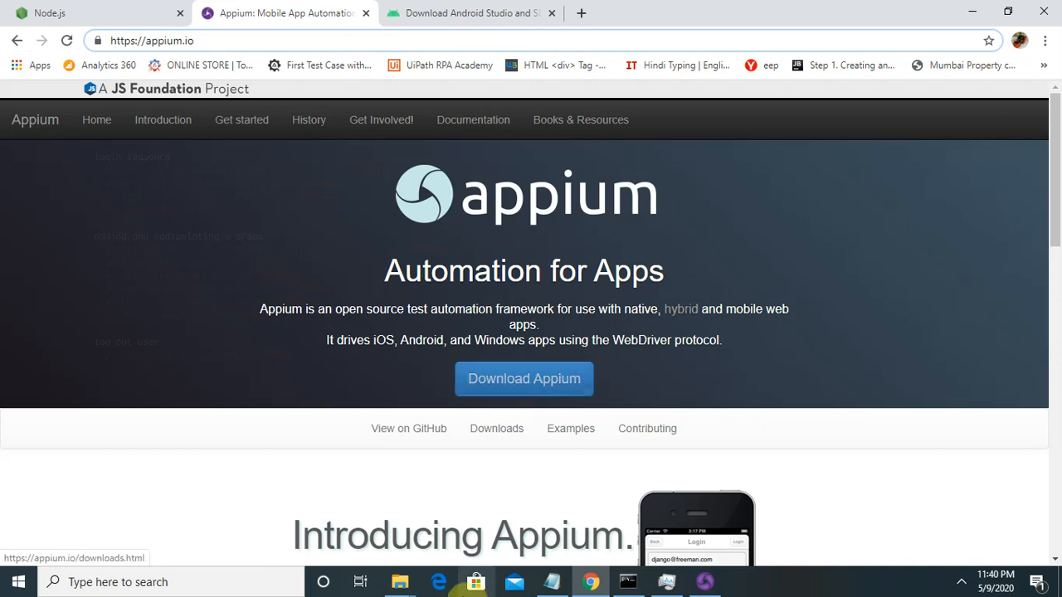
click(552, 586)
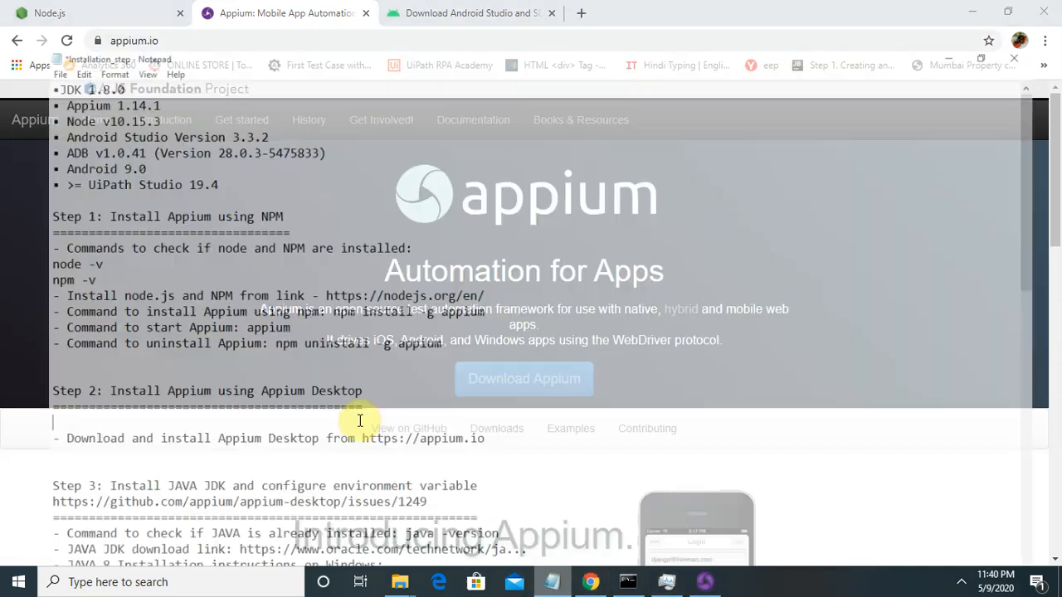
drag(411, 487, 176, 455)
drag(94, 487, 2, 484)
key(ctrl+c)
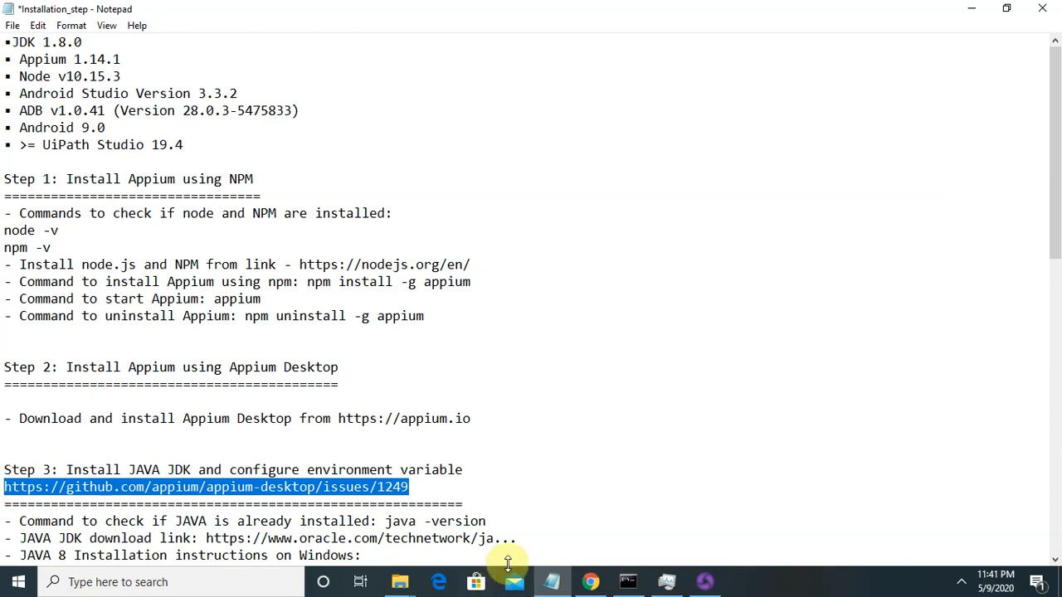
click(591, 583)
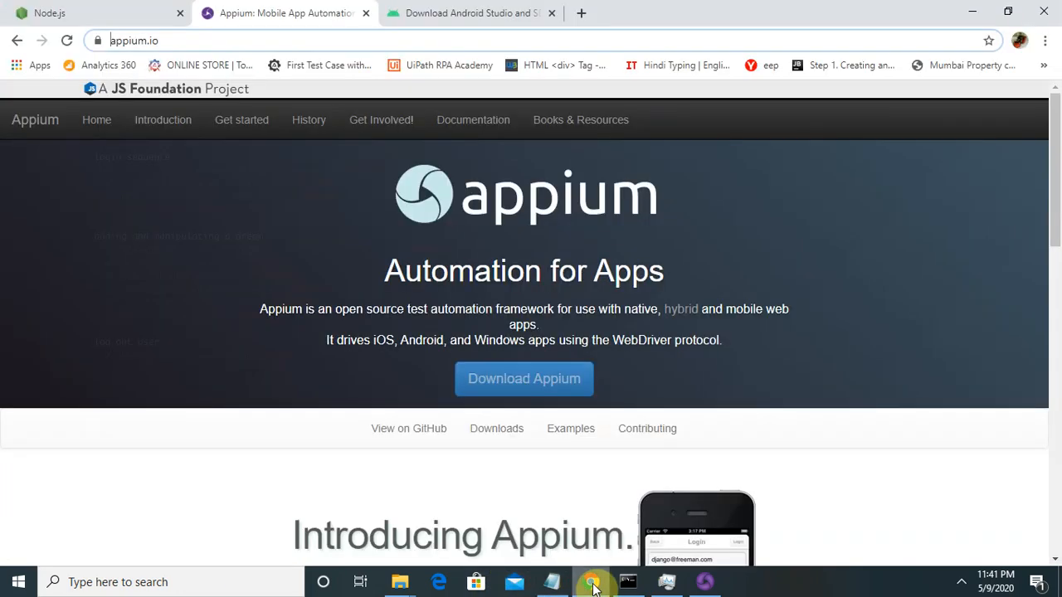
click(582, 13)
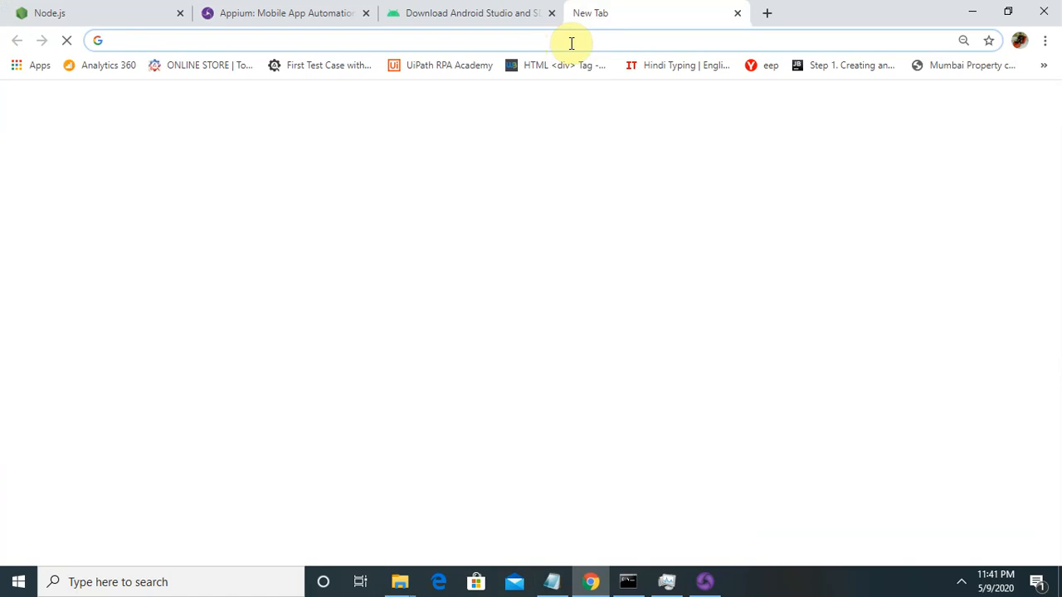
key(ctrl+v)
key(Return)
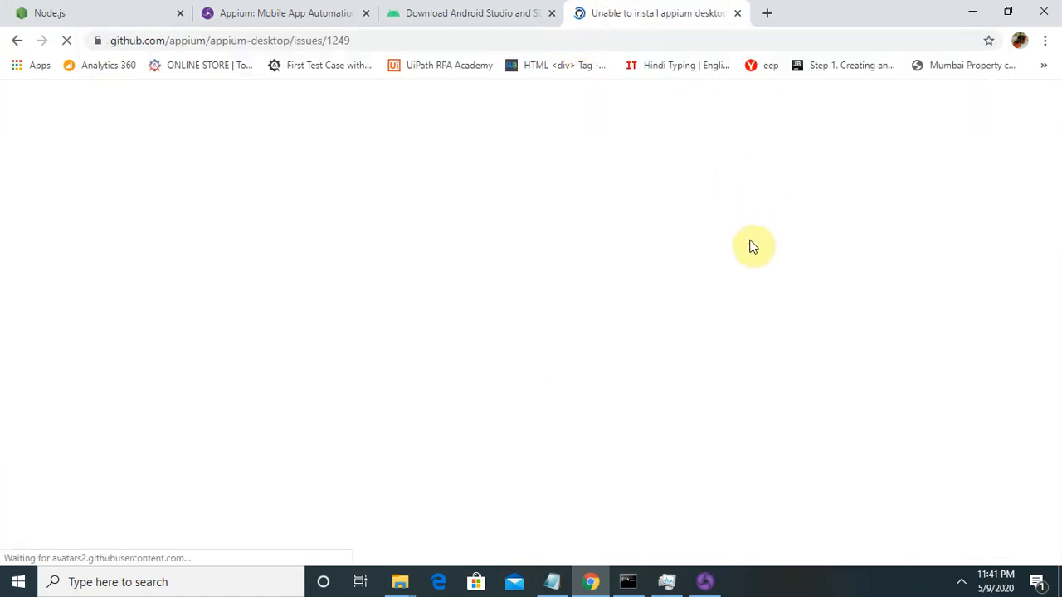
Step: View the Dropbox page for Appium-windows-1.15.0.exe_.zip linked in the issue's comments, and close its tab
drag(1057, 119, 1060, 332)
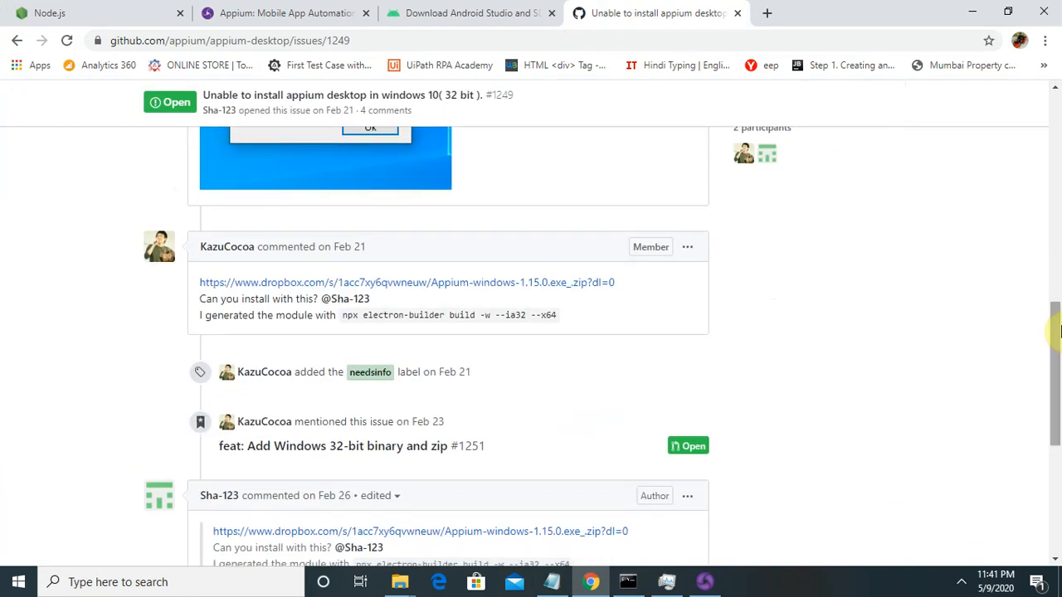
click(496, 292)
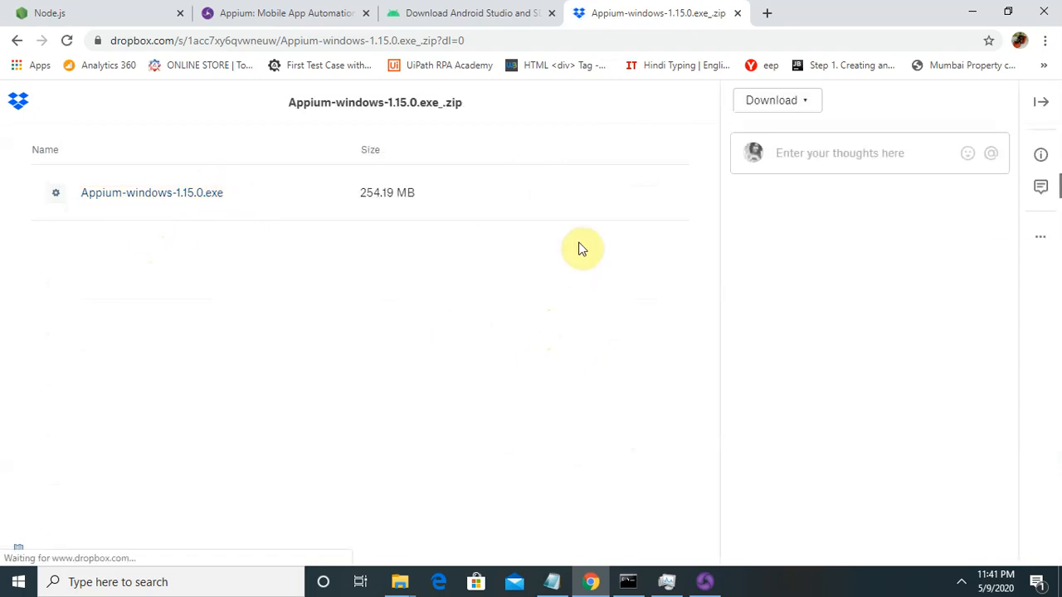
click(737, 14)
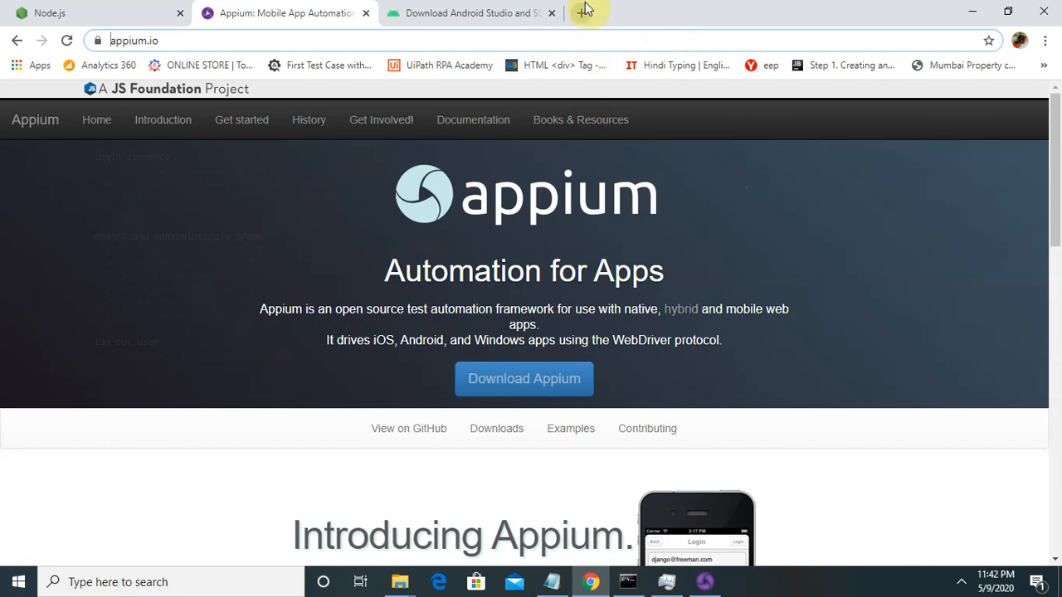
key(ctrl+t)
text(https://github.com/appium/appium-desktop/issues/1249)
key(Return)
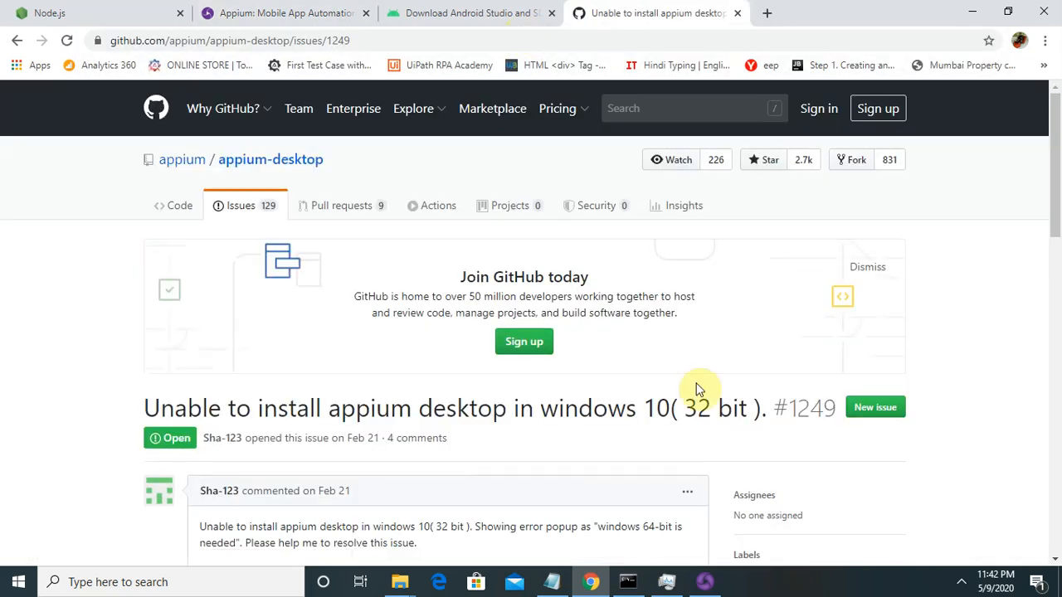
drag(1050, 166, 1050, 297)
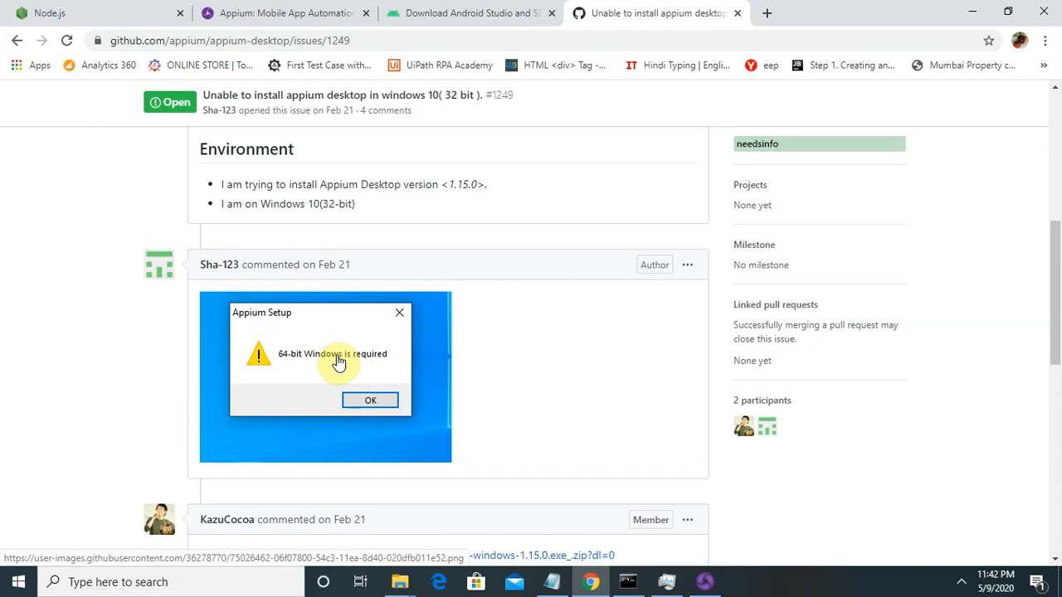
drag(1057, 349, 1058, 415)
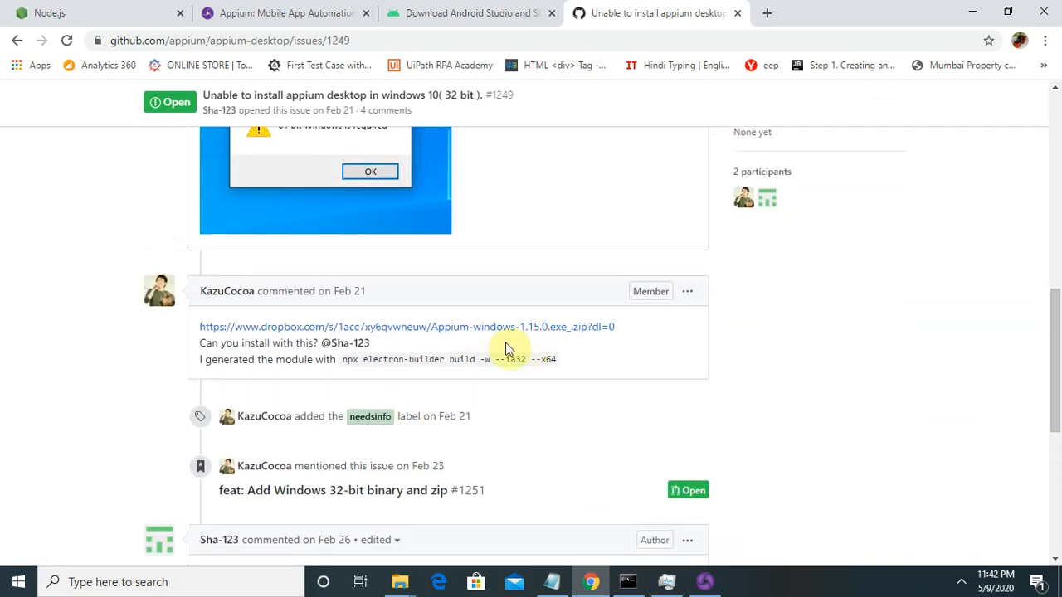
Step: Switch to Appium Desktop, start the server on host 0.0.0.0 and port 4723, and open an inspector session window, minimizing it
click(704, 582)
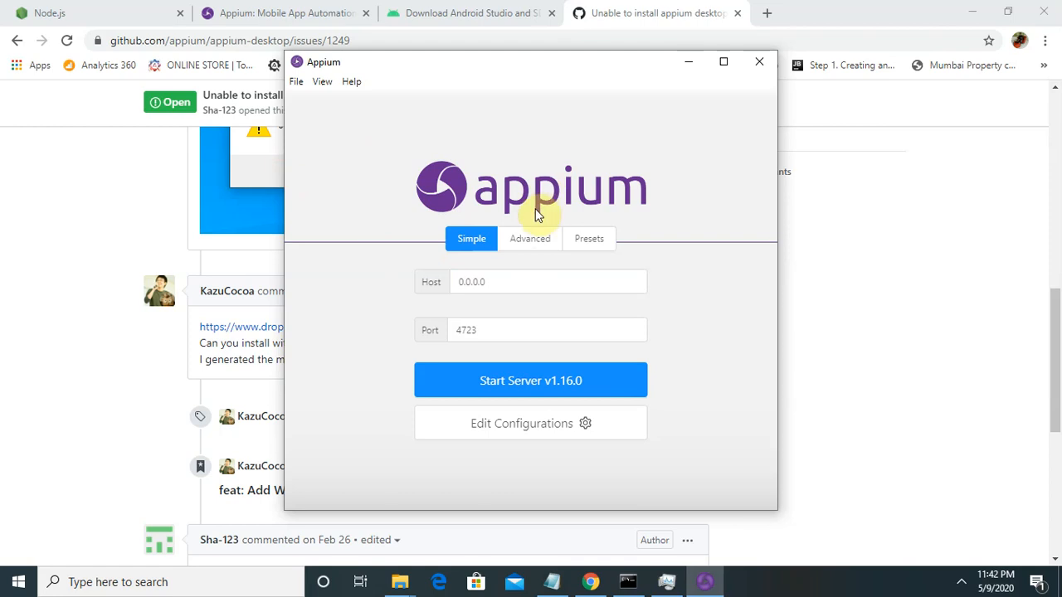
click(540, 396)
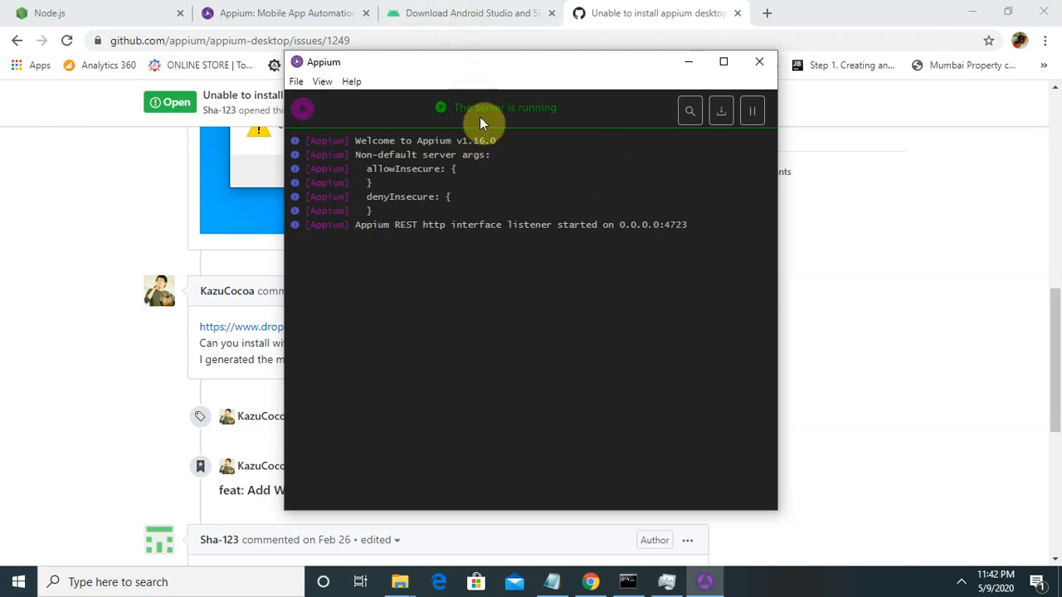
click(692, 114)
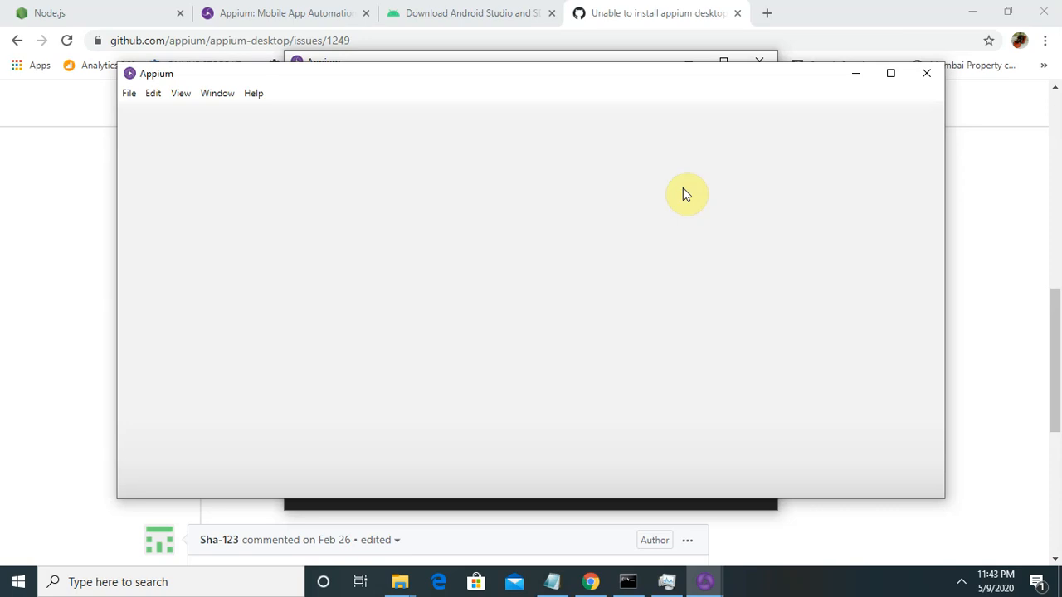
click(857, 74)
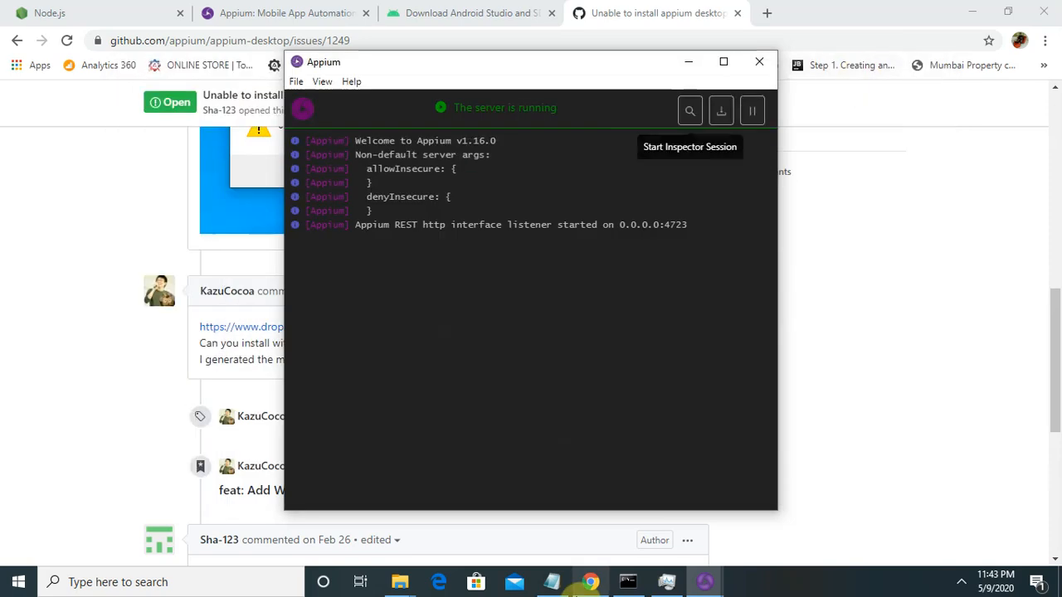
Step: Switch to Command Prompt and check the output of the Appium npm installation
click(628, 580)
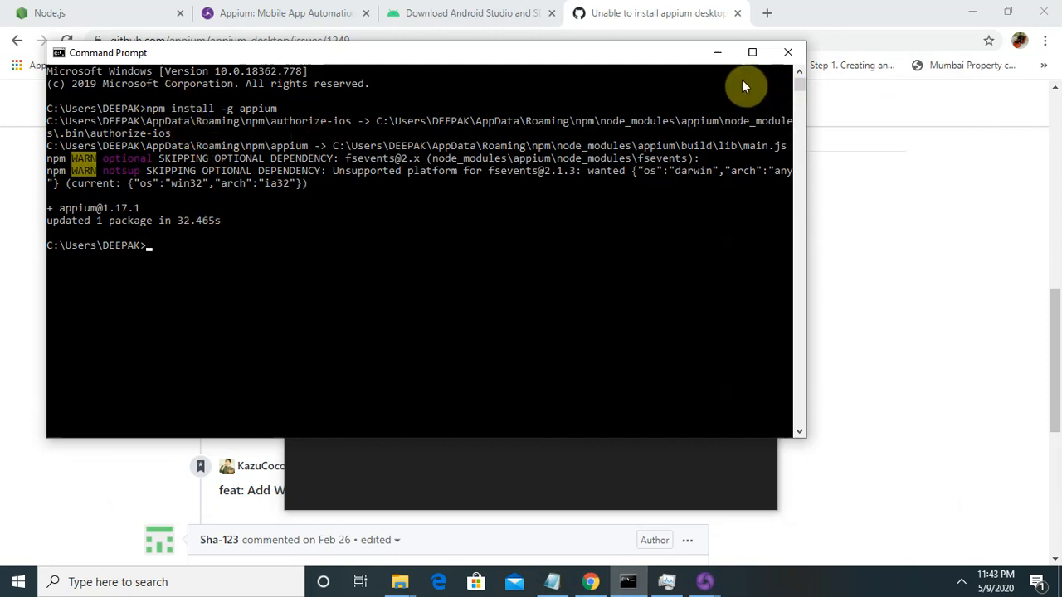
Step: Minimize Command Prompt, switch to the installation notes in Notepad, and review Step 3 on installing and configuring the Java JDK
click(720, 54)
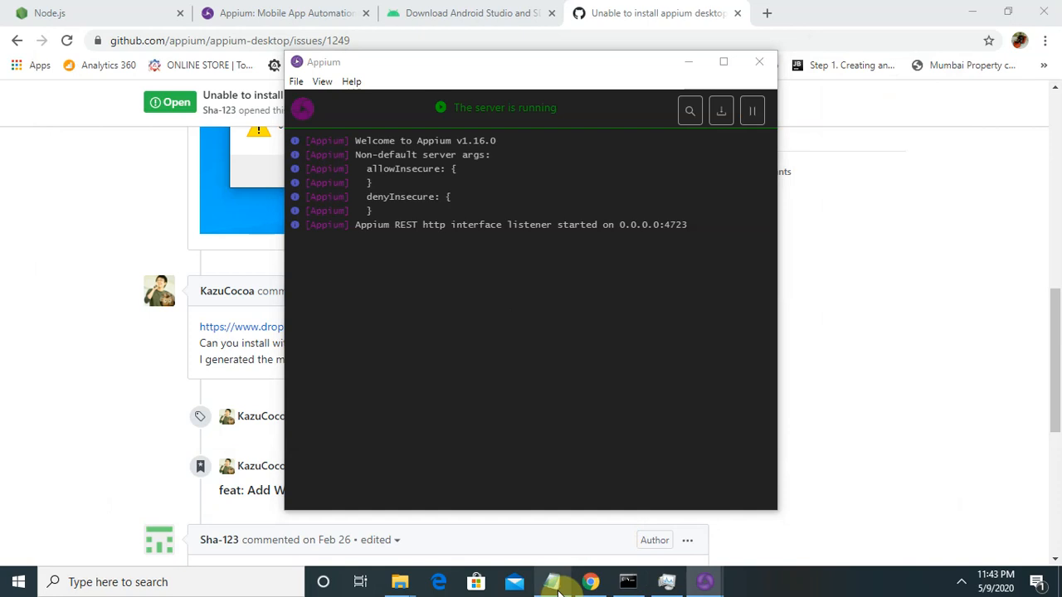
click(552, 582)
drag(1058, 218, 1058, 265)
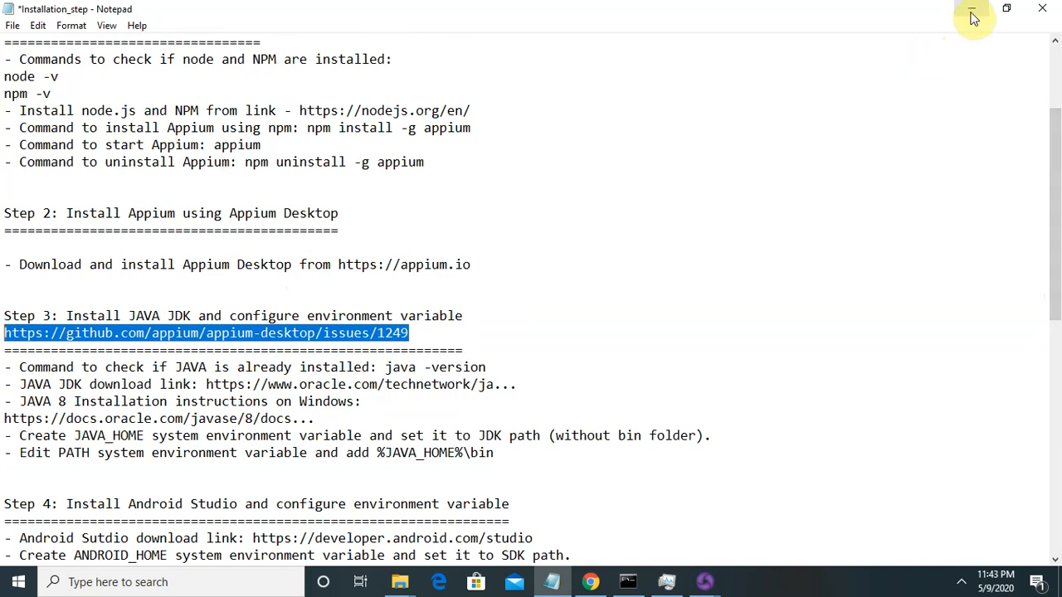
click(971, 9)
Step: Switch to Chrome, search in a new tab for "free download java jdk 8 for windows 10 64 bit", and open Oracle's Java SE Development Kit 8 downloads page
click(410, 13)
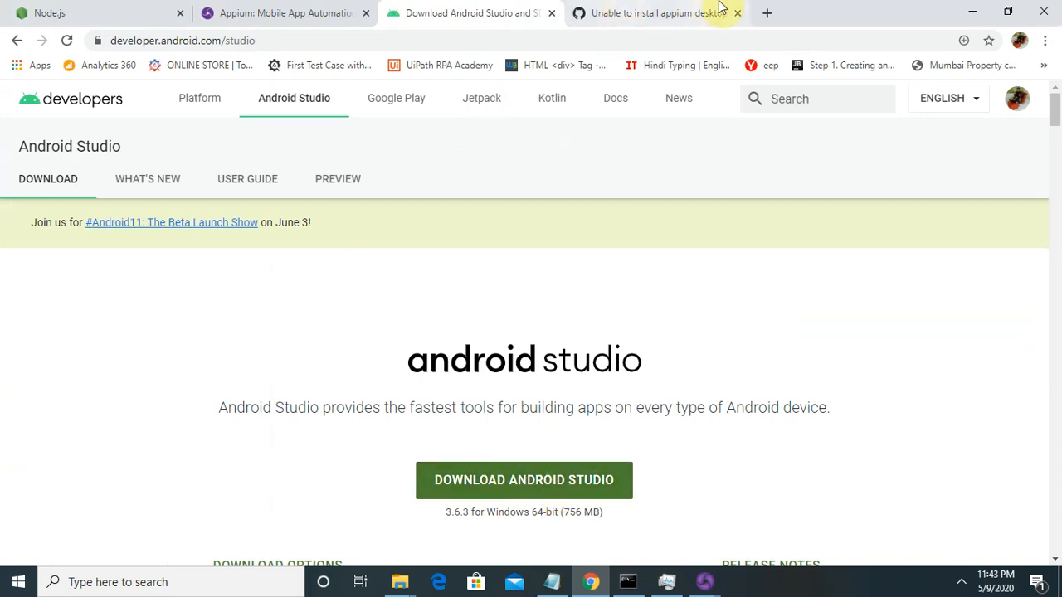
click(768, 14)
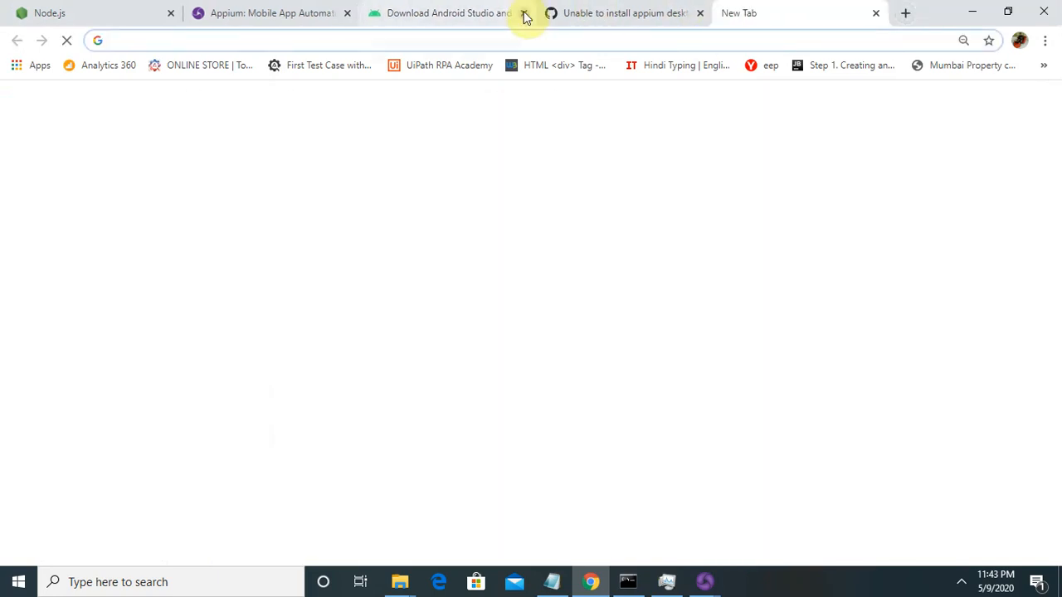
text(free)
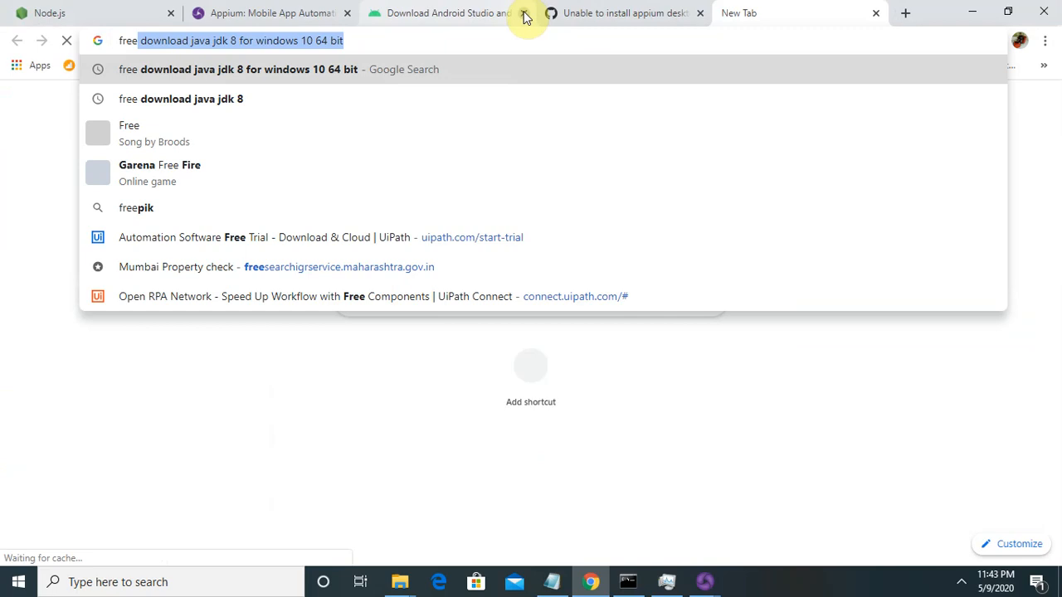
key(Right)
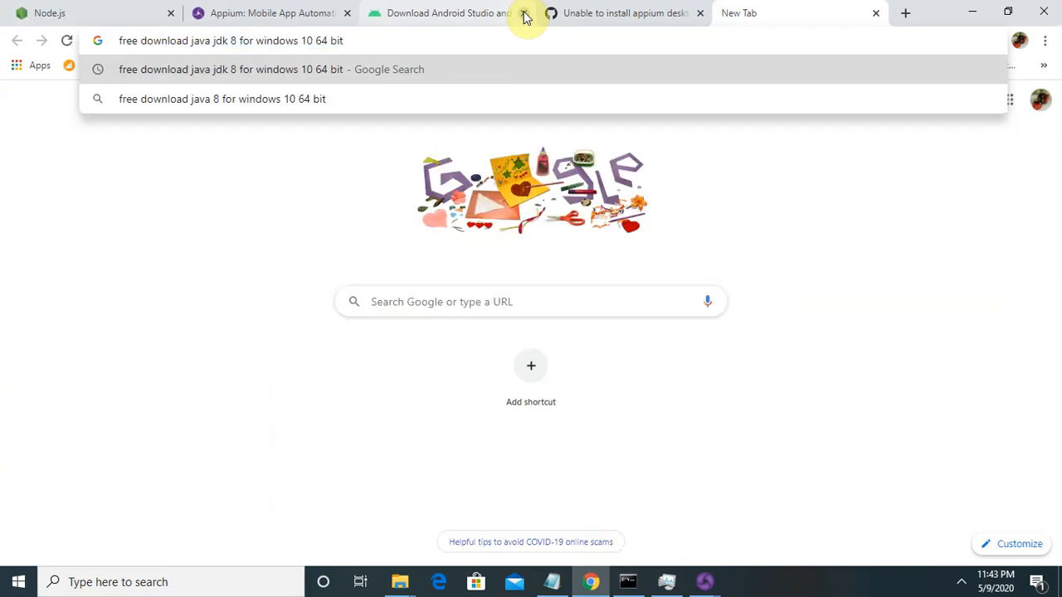
key(Return)
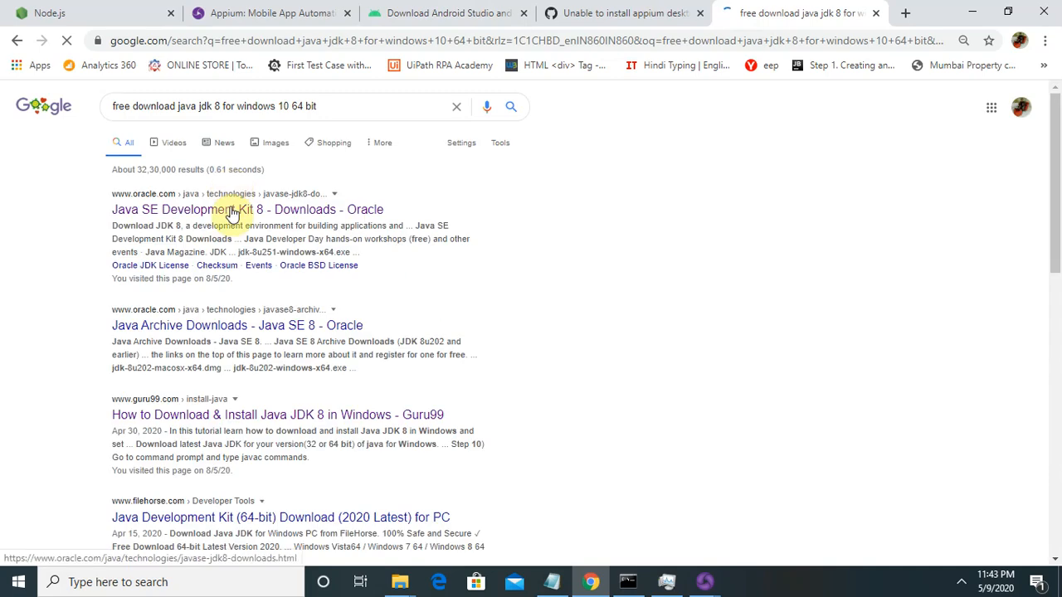
click(227, 221)
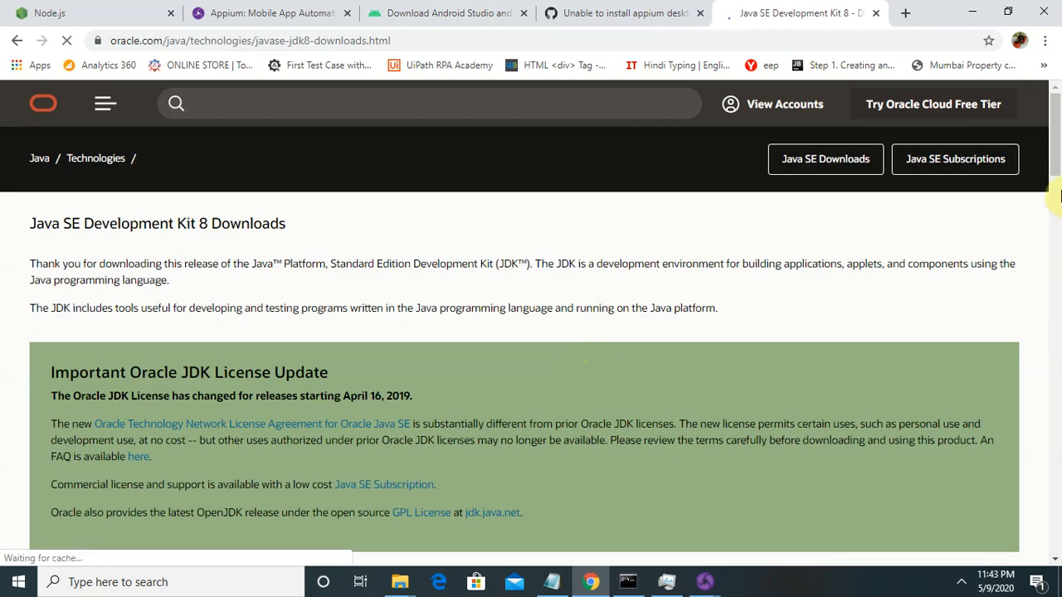
Step: Examine the Java SE Development Kit 8u251 download table, including the Windows x86 and Windows x64 installers
scroll(1056, 147, down, 4)
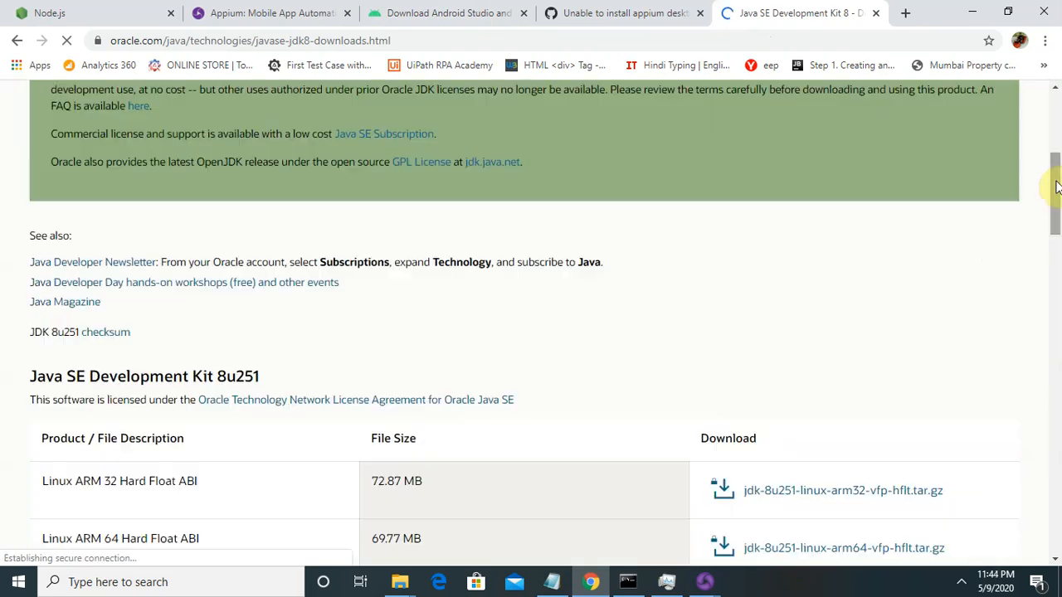
scroll(1058, 232, down, 3)
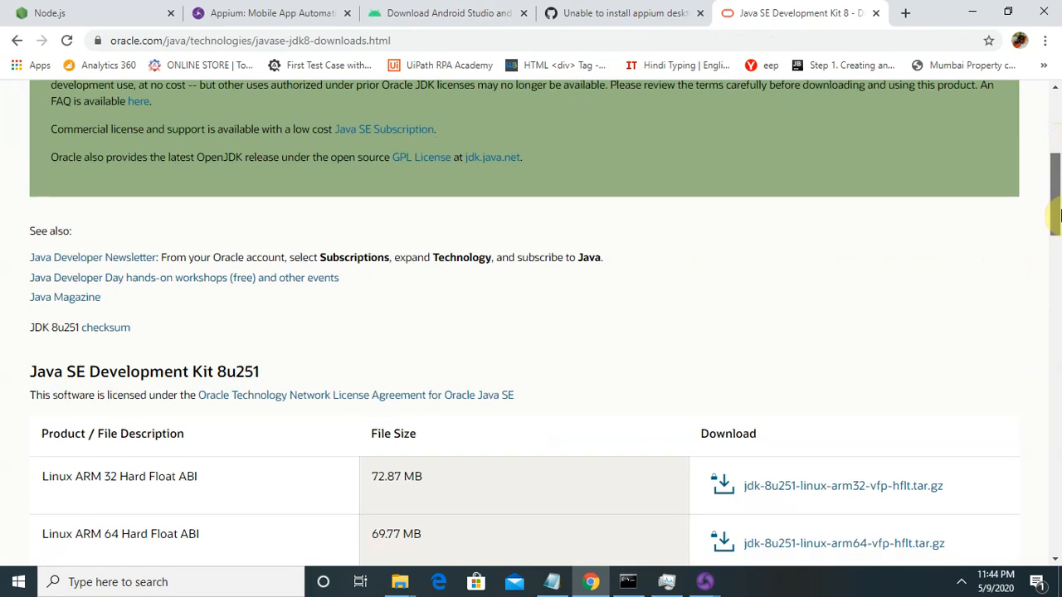
drag(1060, 232, 1060, 340)
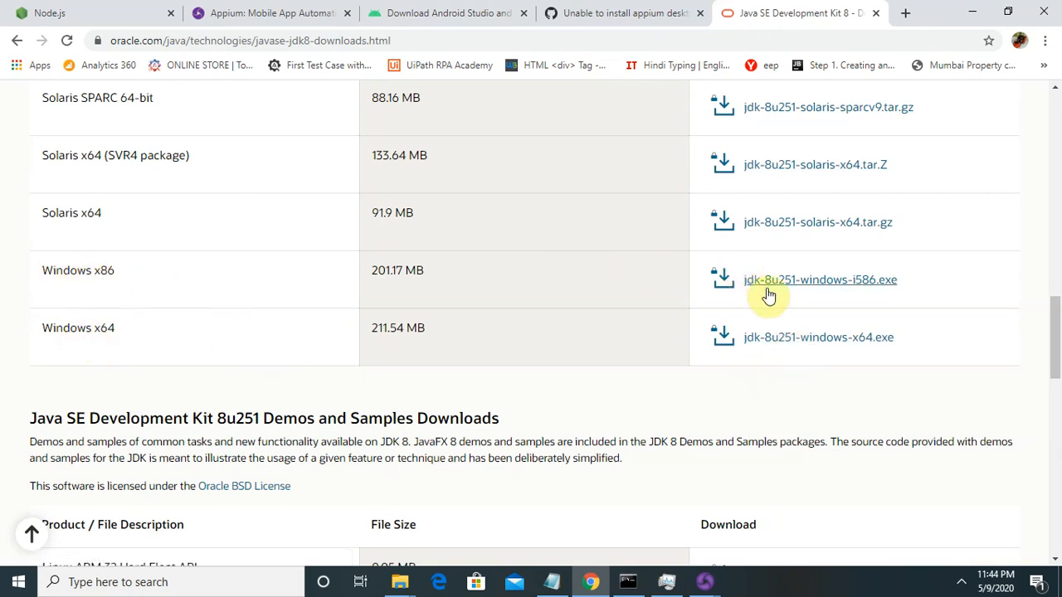
drag(1055, 348, 1056, 214)
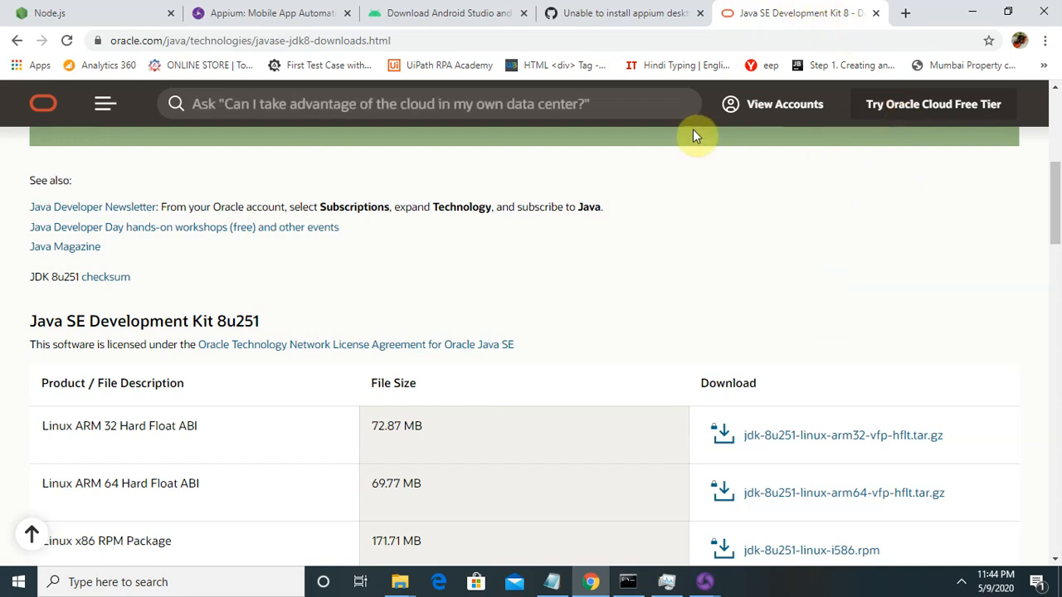
Step: Revisit the GitHub issue, Android Studio and Oracle pages, and review Steps 3 to 5 of the installation notes in Notepad
click(668, 12)
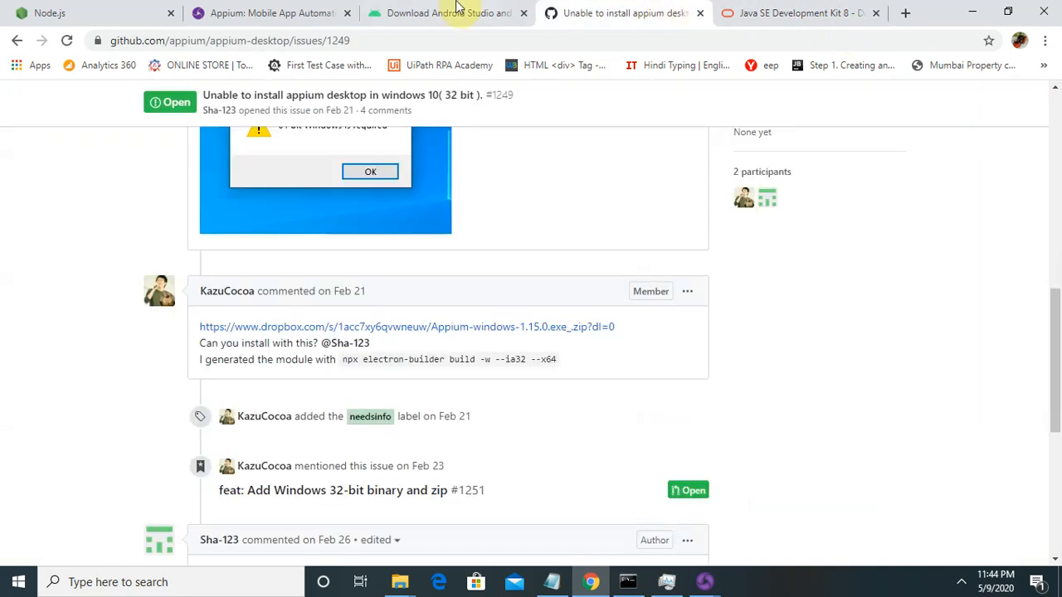
click(452, 10)
click(771, 10)
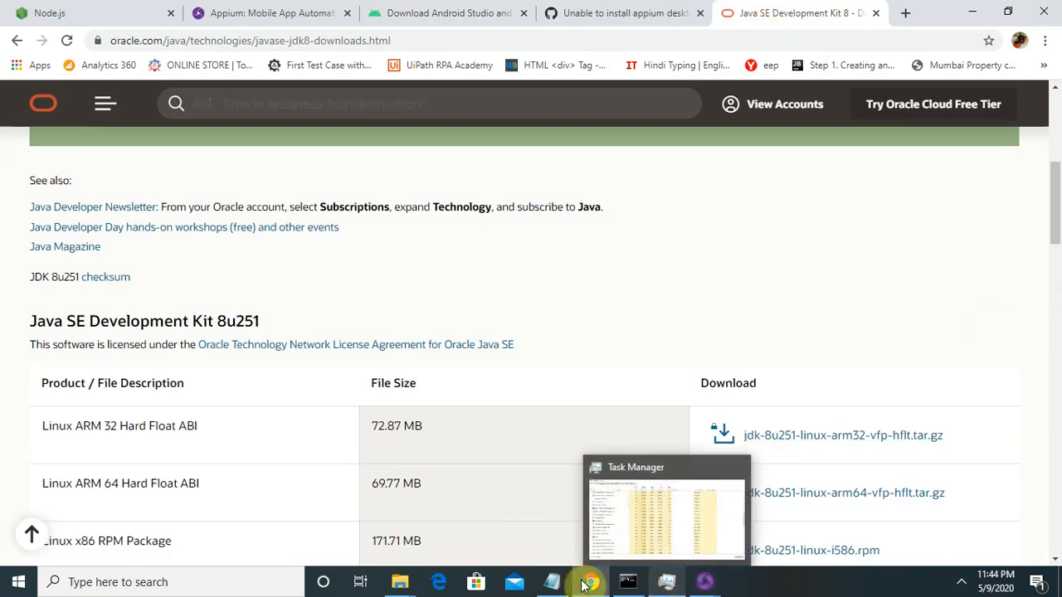
click(552, 582)
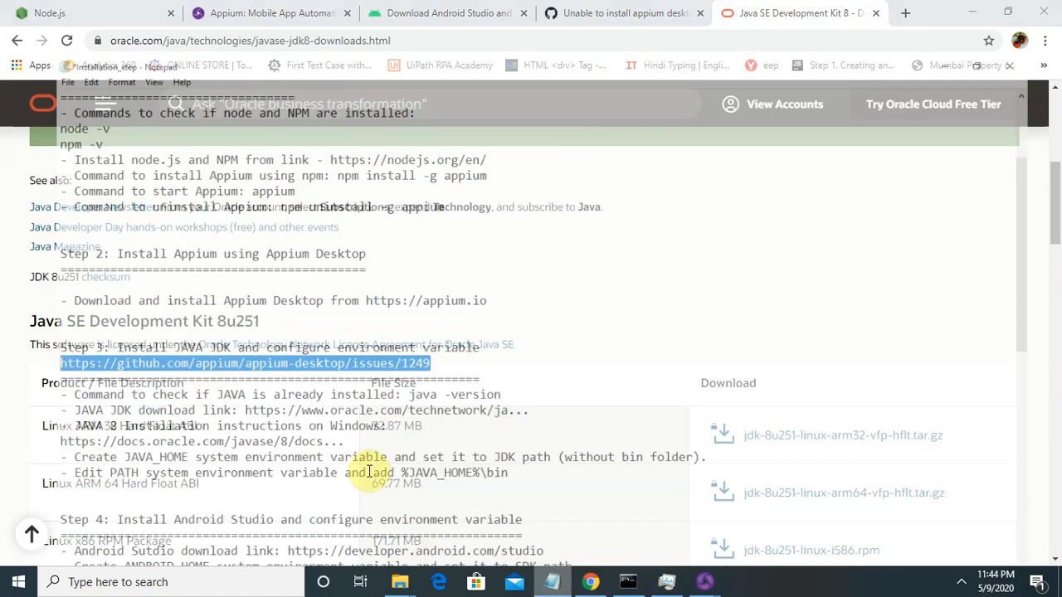
drag(1054, 221, 1058, 379)
drag(1058, 340, 1058, 322)
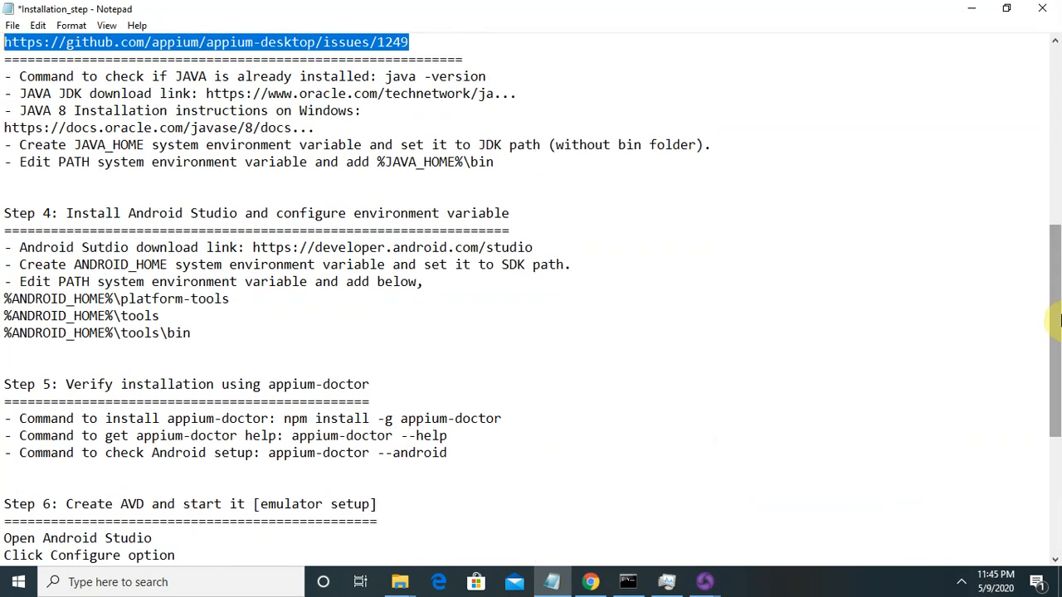
scroll(1059, 299, up, 2)
scroll(1060, 344, up, 1)
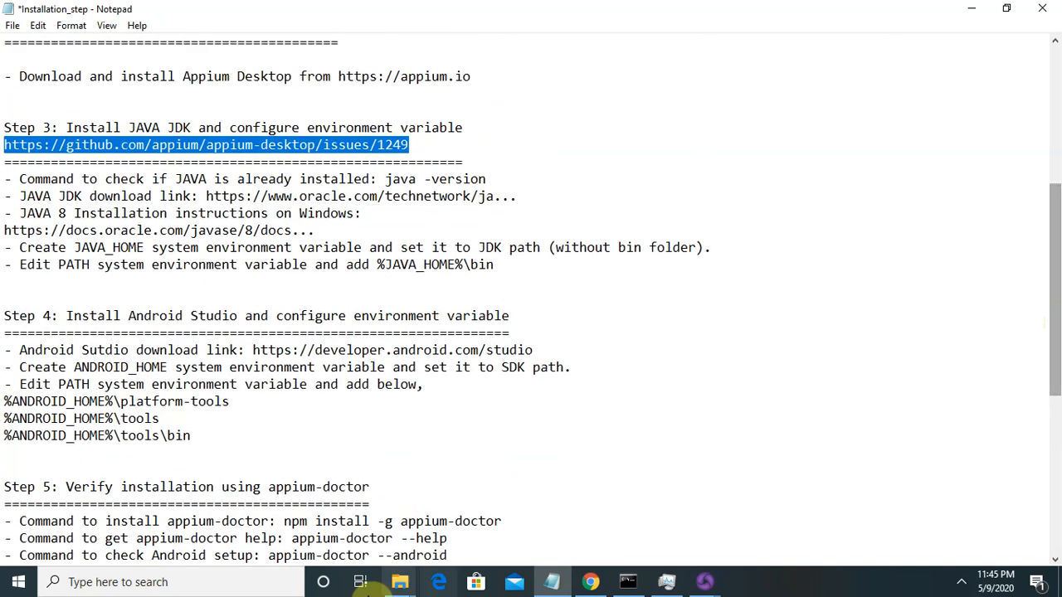
Step: Search Windows for "env", open the system environment variables editor, close the duplicate System Properties window, and display the Environment Variables dialog
click(107, 582)
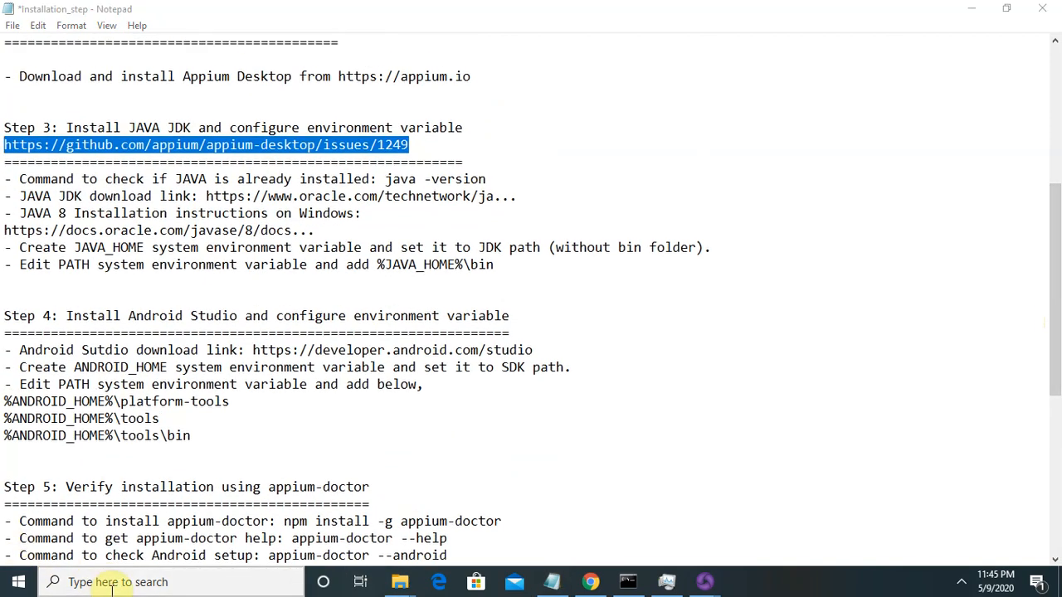
text(e)
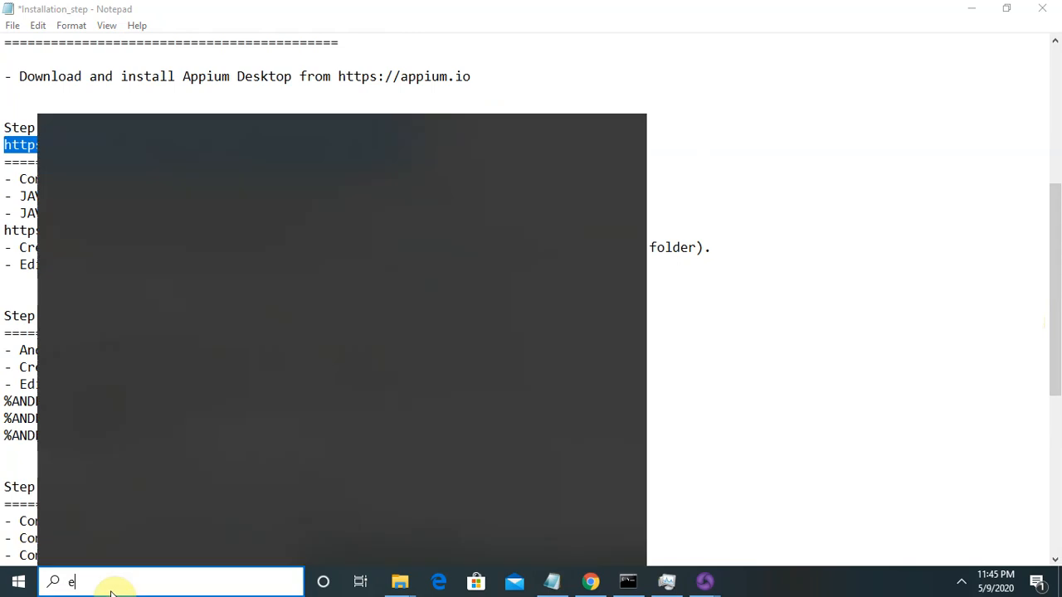
text(nv)
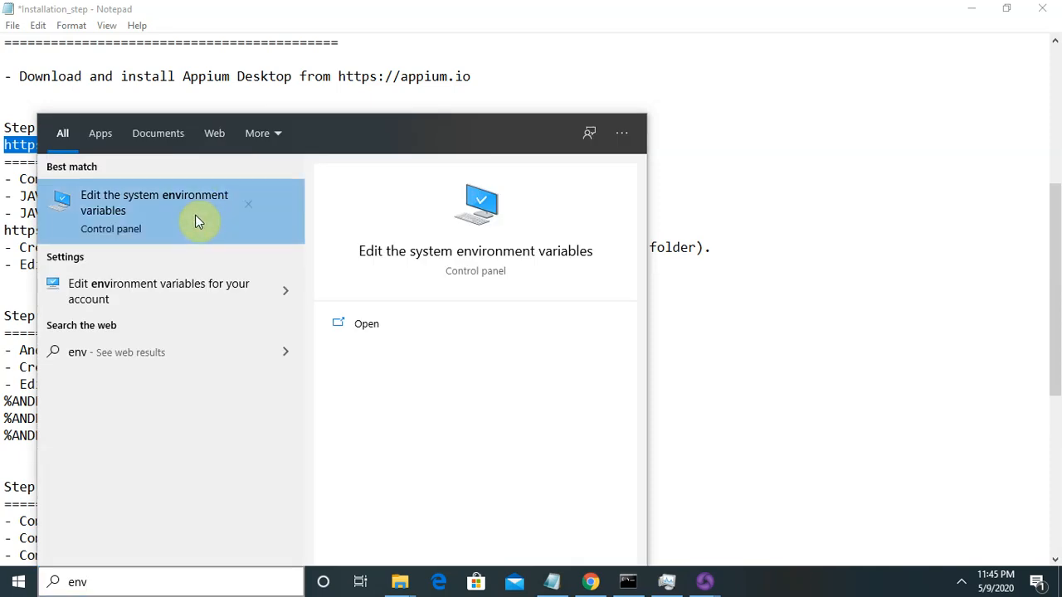
click(195, 217)
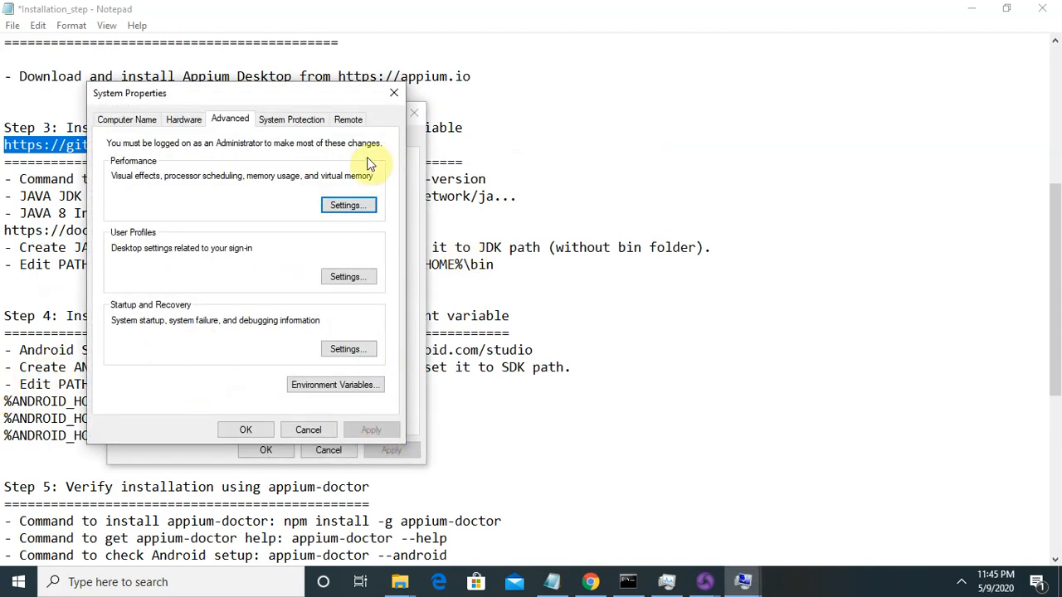
click(419, 123)
click(417, 121)
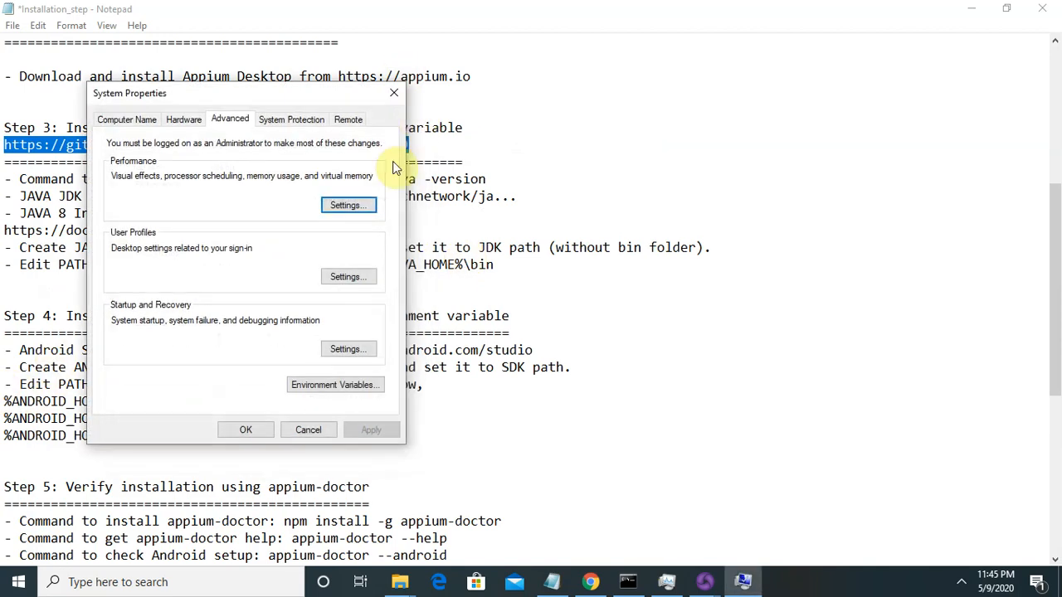
click(340, 387)
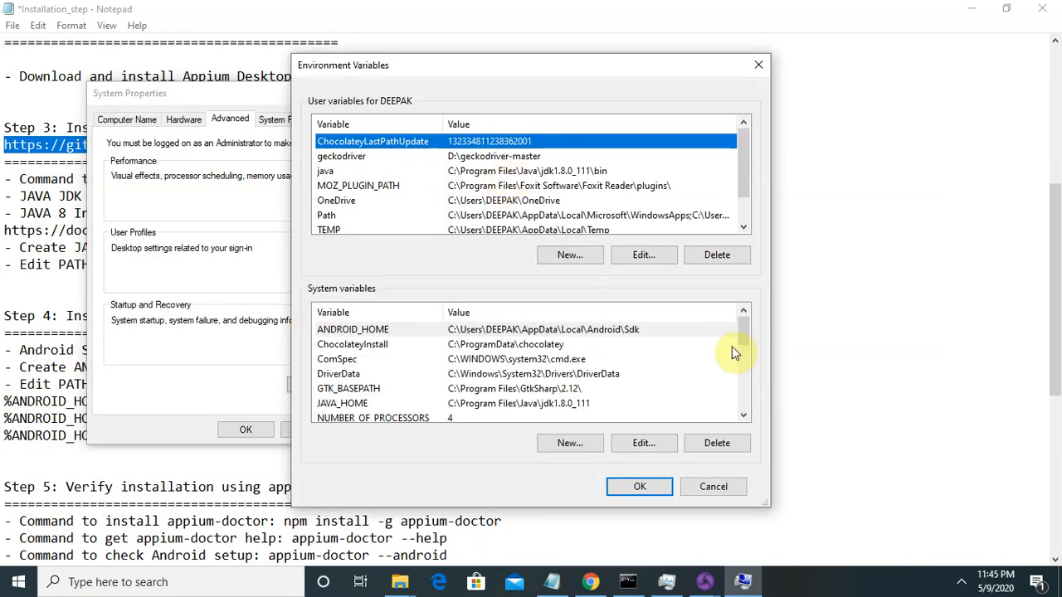
Step: Inspect the JAVA_HOME system variable's name and JDK path, and accept the entry as it is
drag(743, 331, 743, 355)
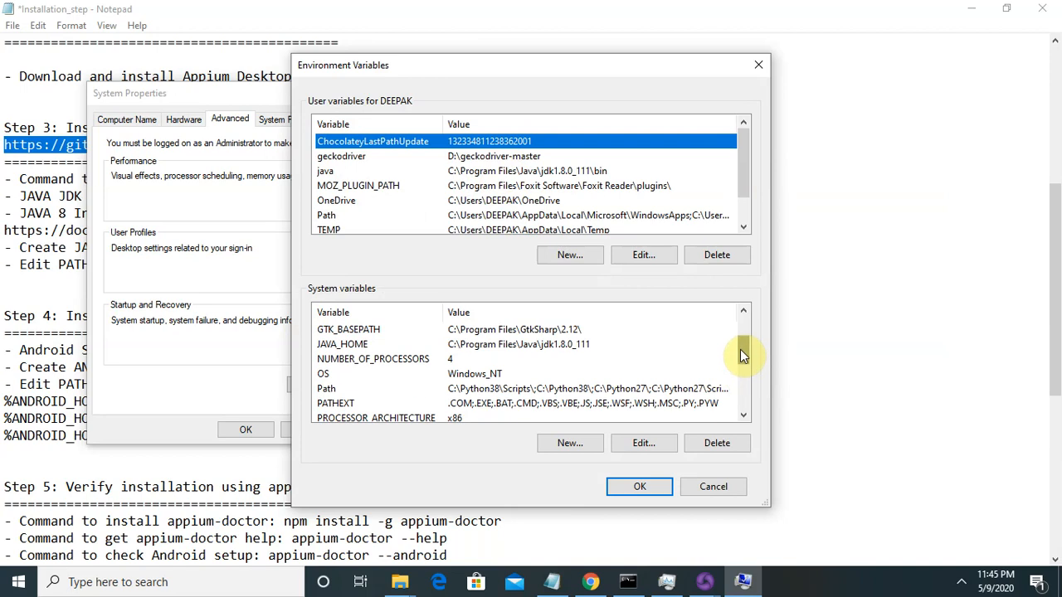
click(494, 345)
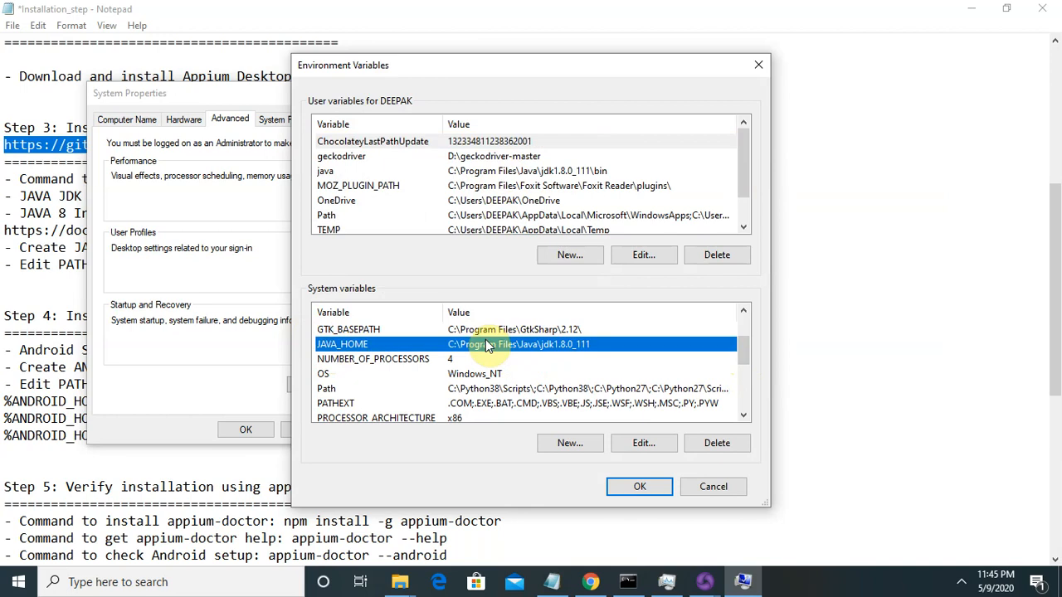
double_click(420, 344)
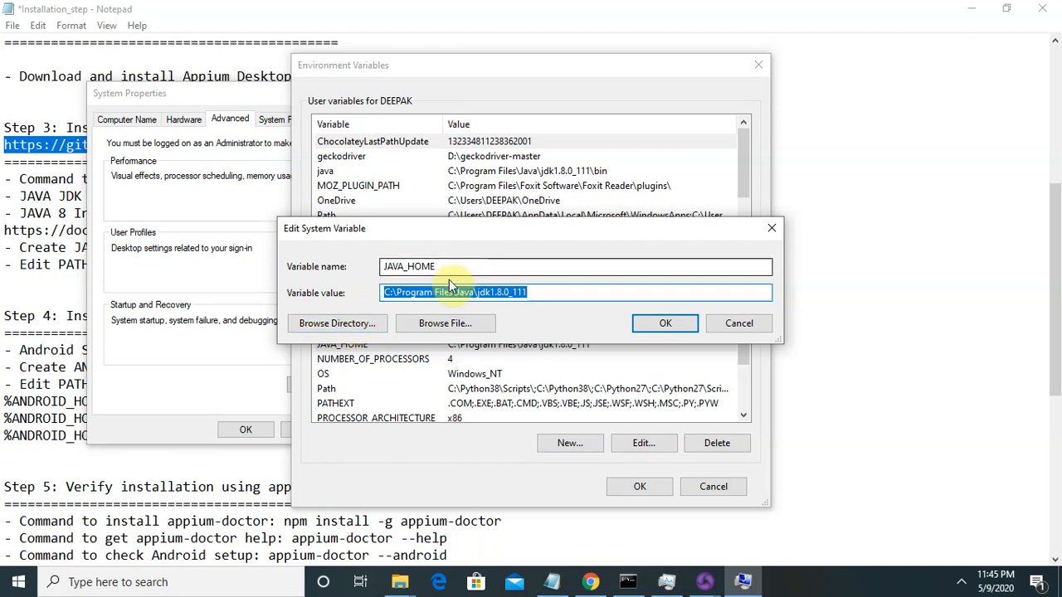
click(663, 324)
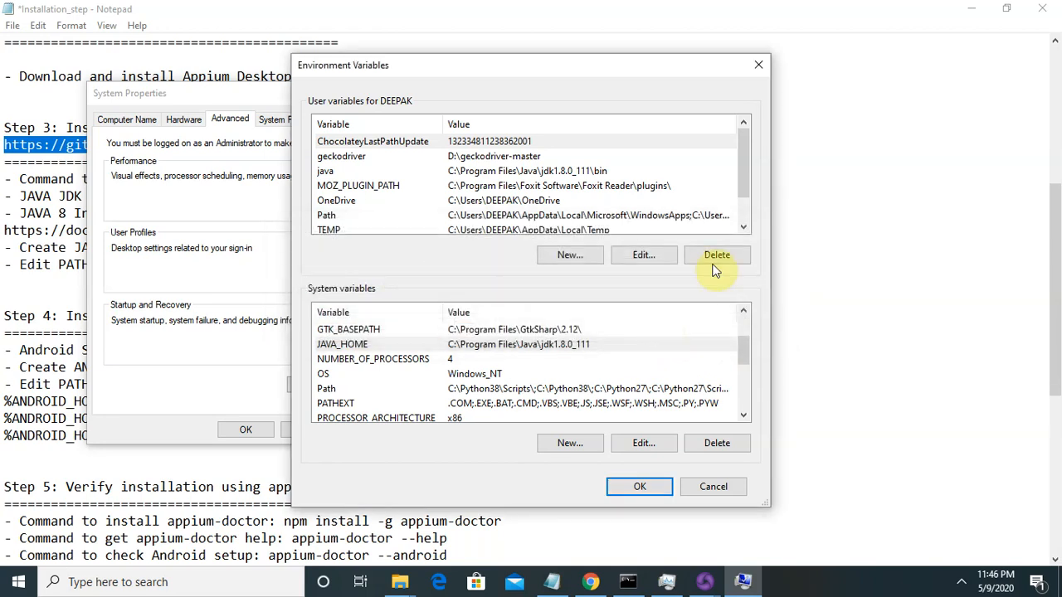
Step: View the entries of the system Path variable and close its editor without changes
mouse_move(743, 347)
mouse_down()
mouse_move(744, 374)
mouse_move(746, 353)
mouse_up()
double_click(594, 344)
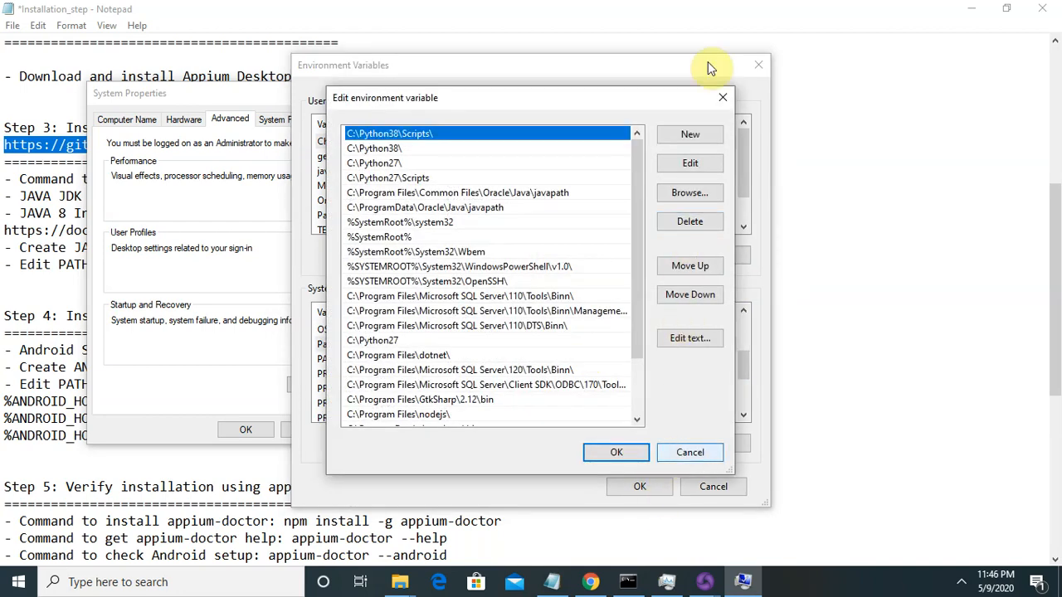
click(724, 98)
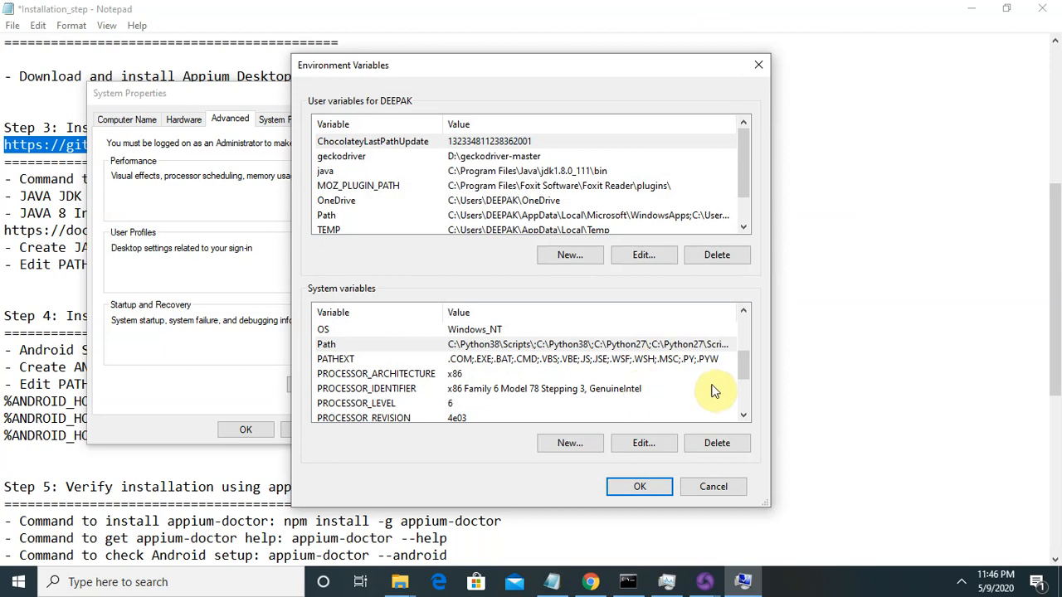
Step: Inspect the name and SDK path of the ANDROID_HOME system variable, and accept the entry as it is
drag(746, 363, 749, 328)
click(347, 334)
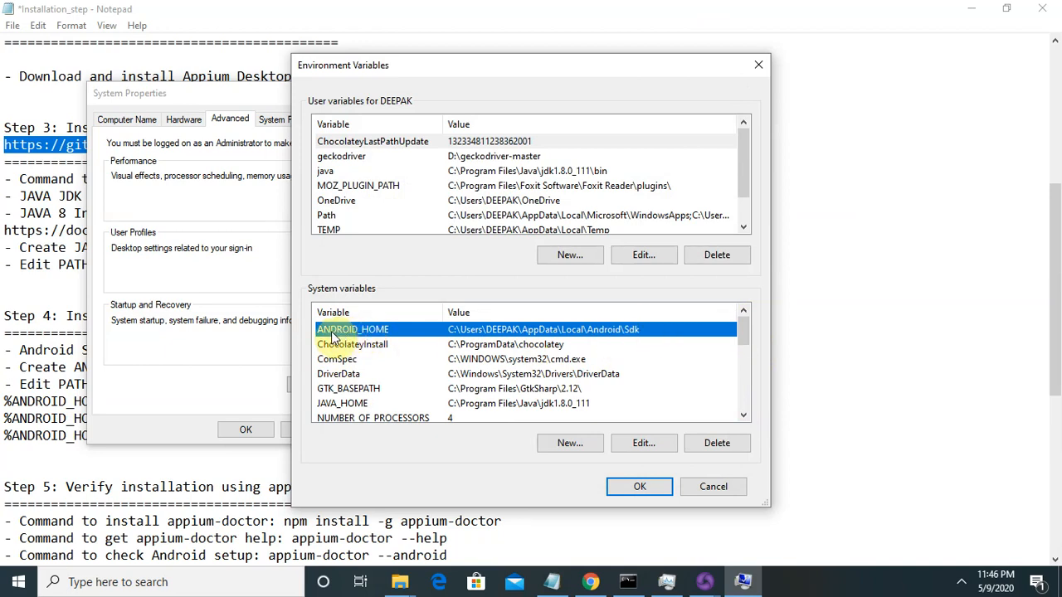
double_click(415, 330)
click(470, 264)
drag(469, 264, 369, 267)
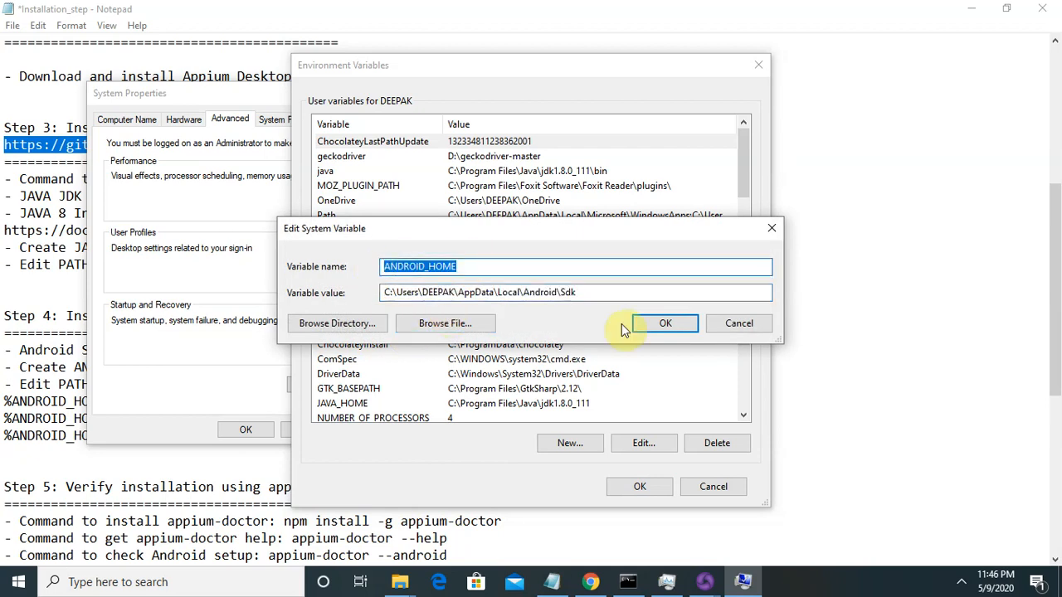
drag(597, 298, 341, 296)
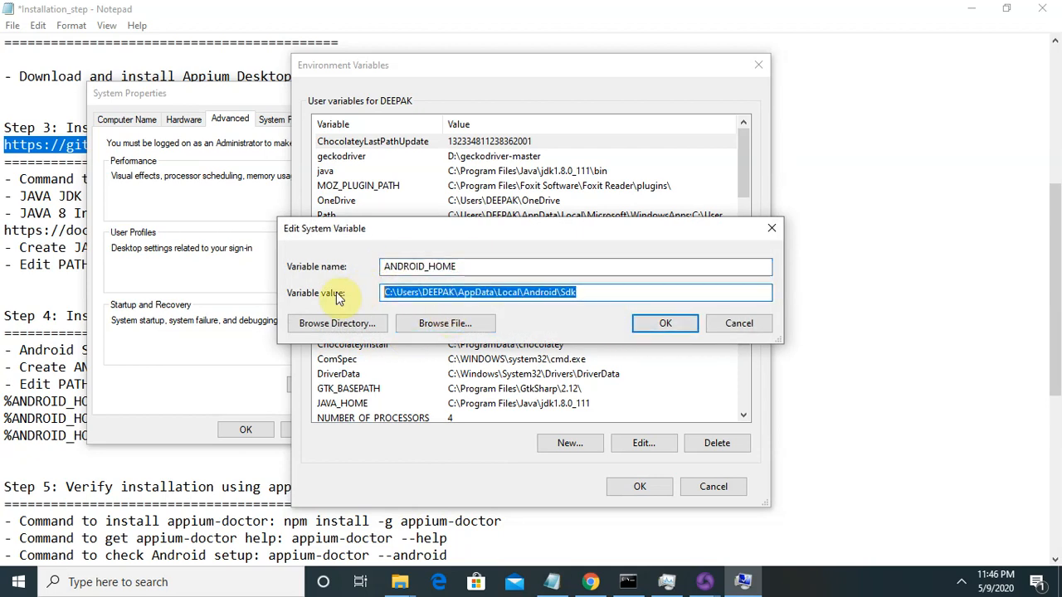
click(659, 325)
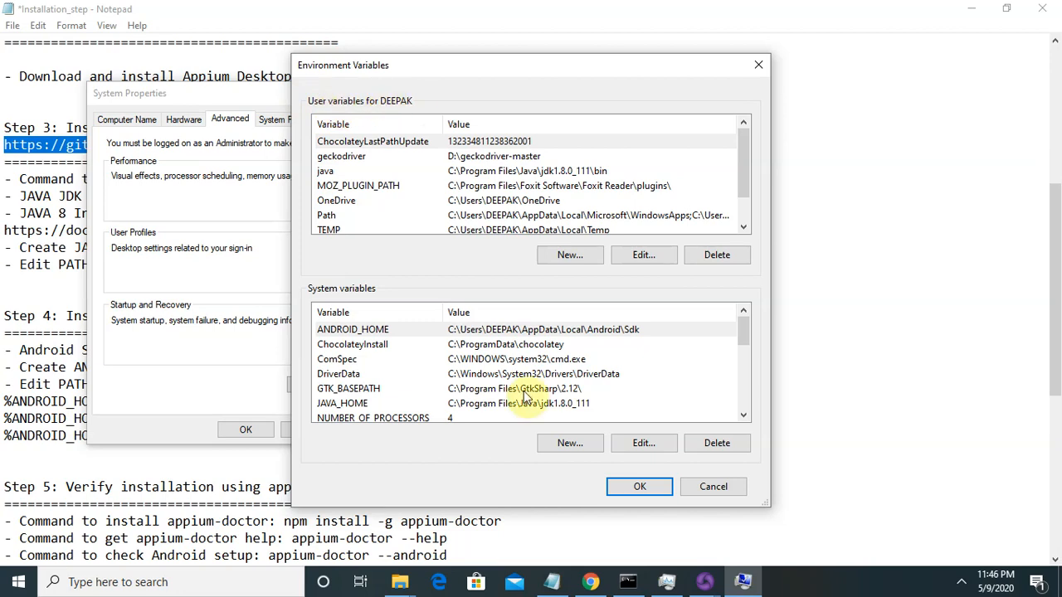
Step: Review the JAVA_HOME and ANDROID_HOME entries in the system Path variable, and close all the environment variable and system properties dialogs
drag(741, 332, 743, 371)
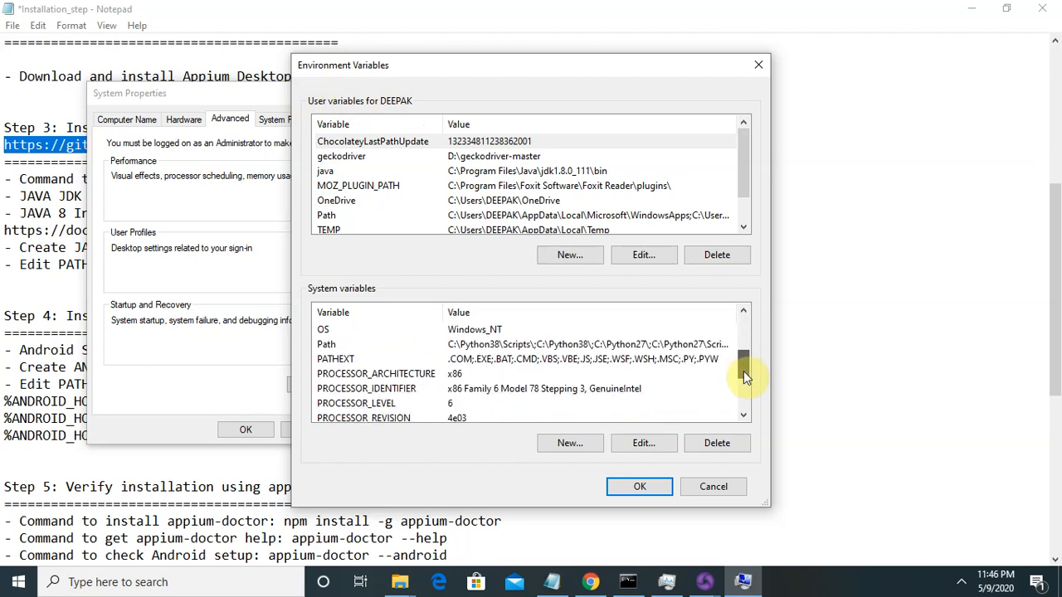
double_click(471, 344)
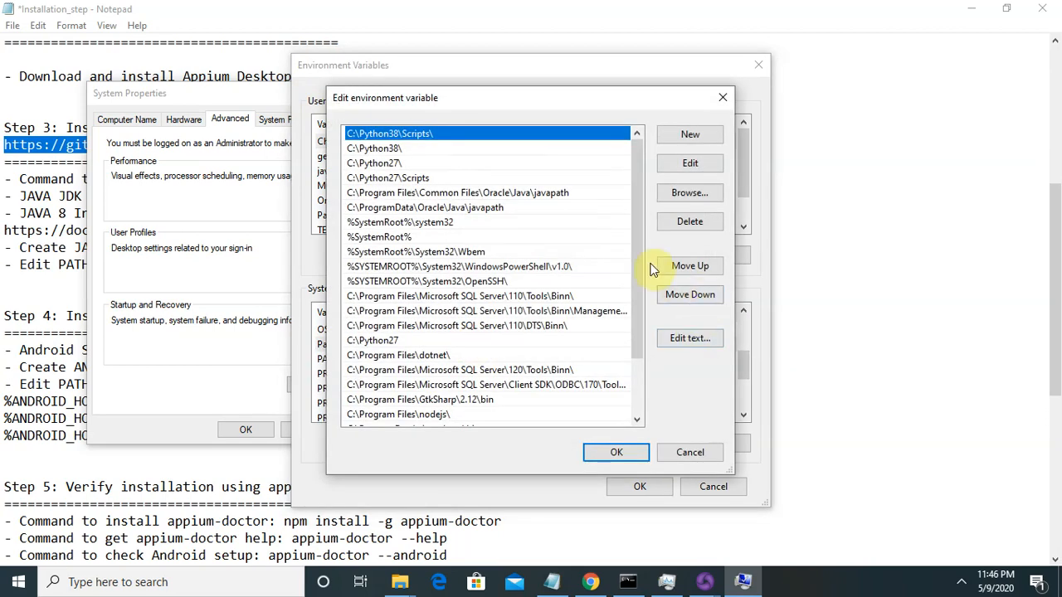
drag(636, 265, 639, 363)
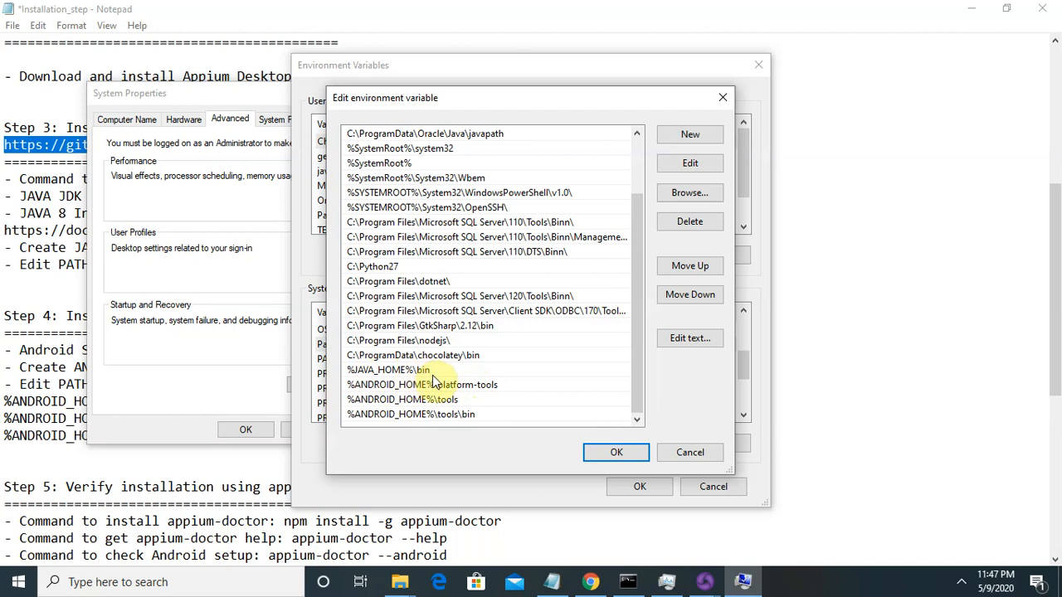
click(610, 453)
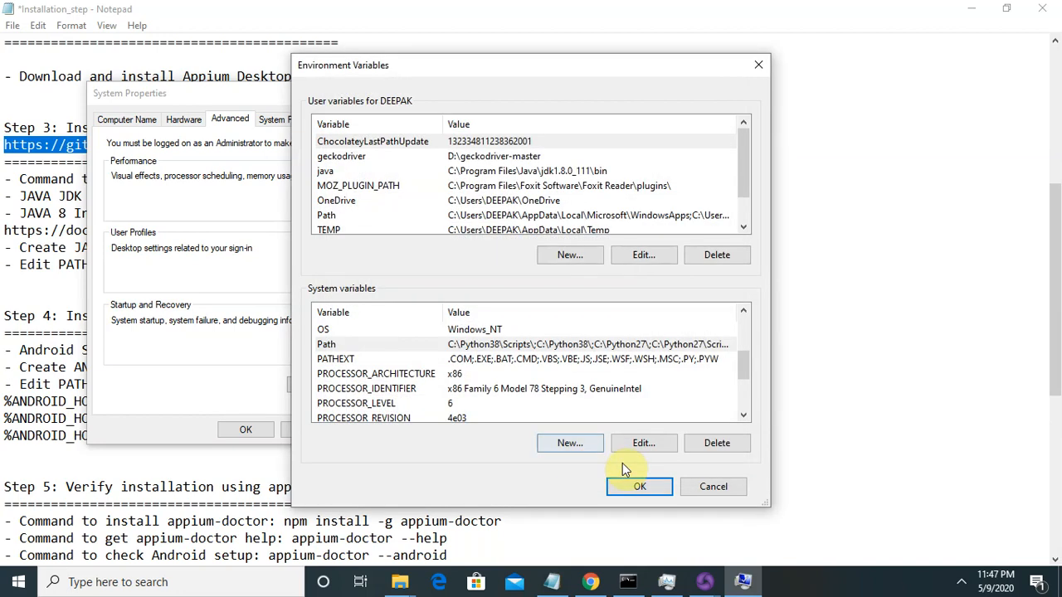
click(636, 486)
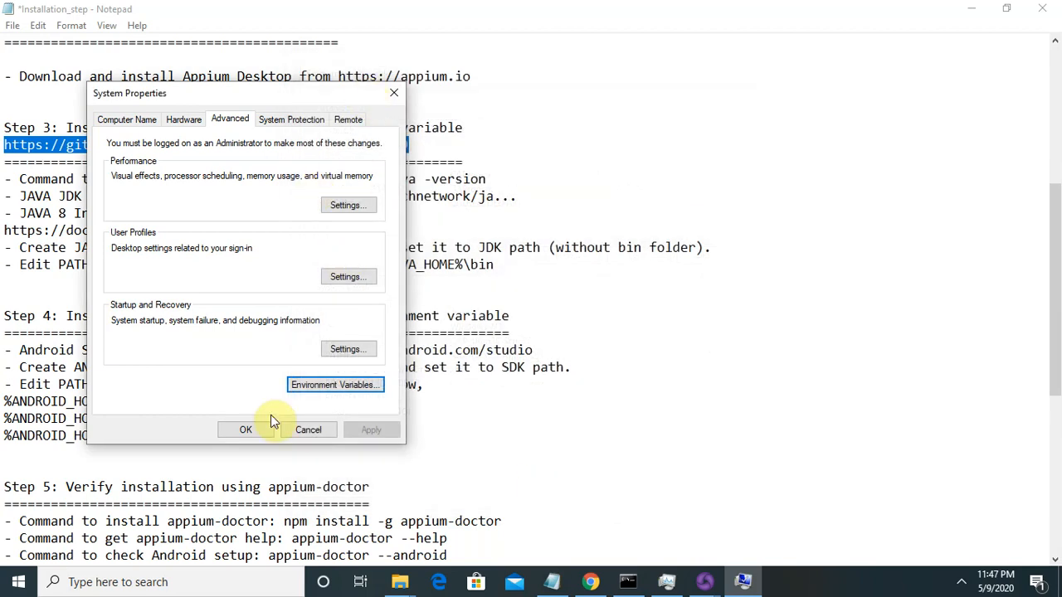
click(241, 432)
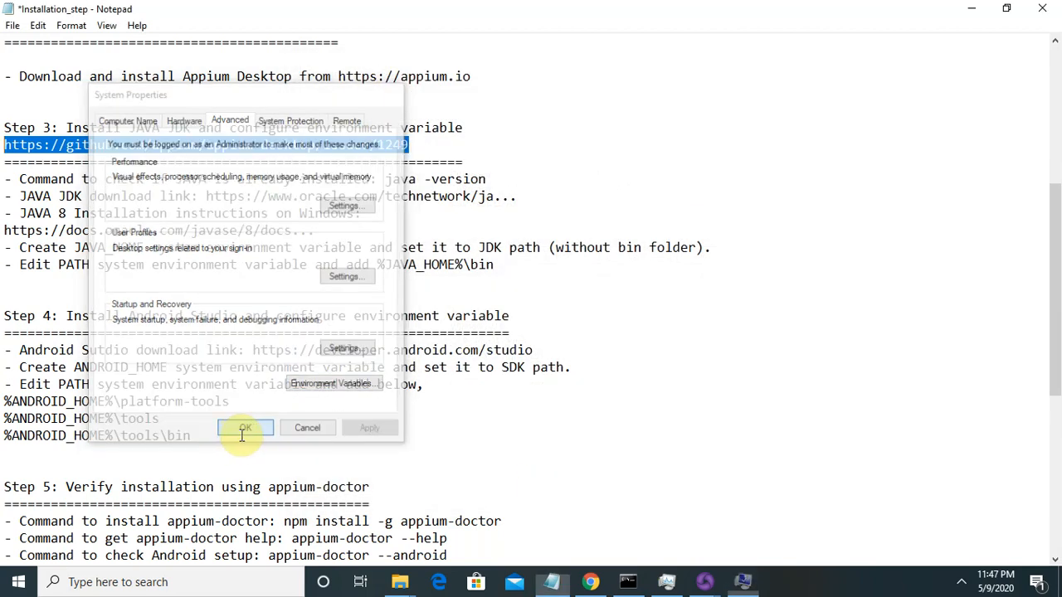
drag(1057, 299, 1053, 362)
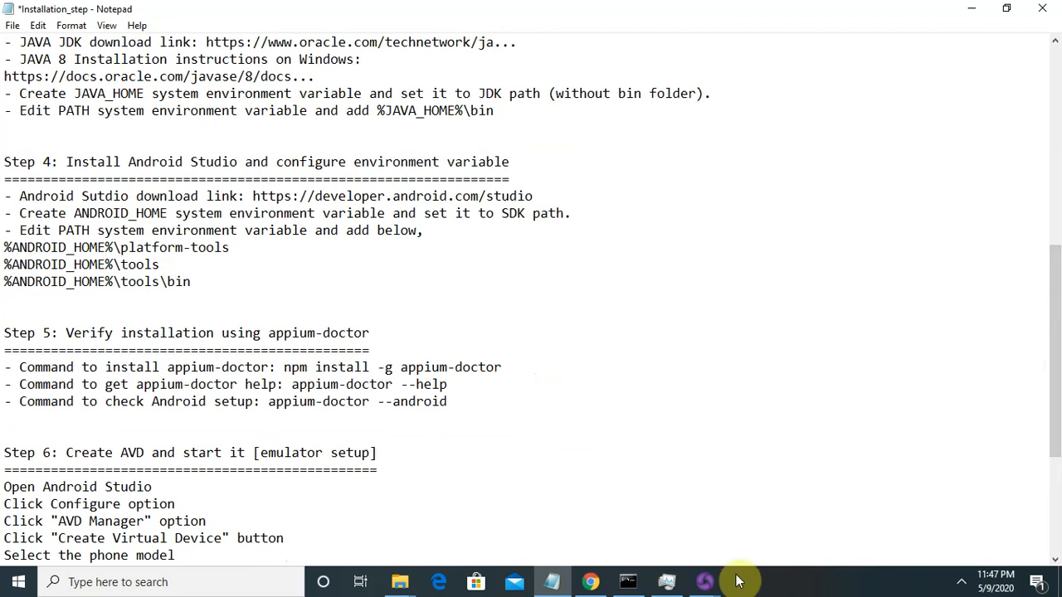
click(630, 582)
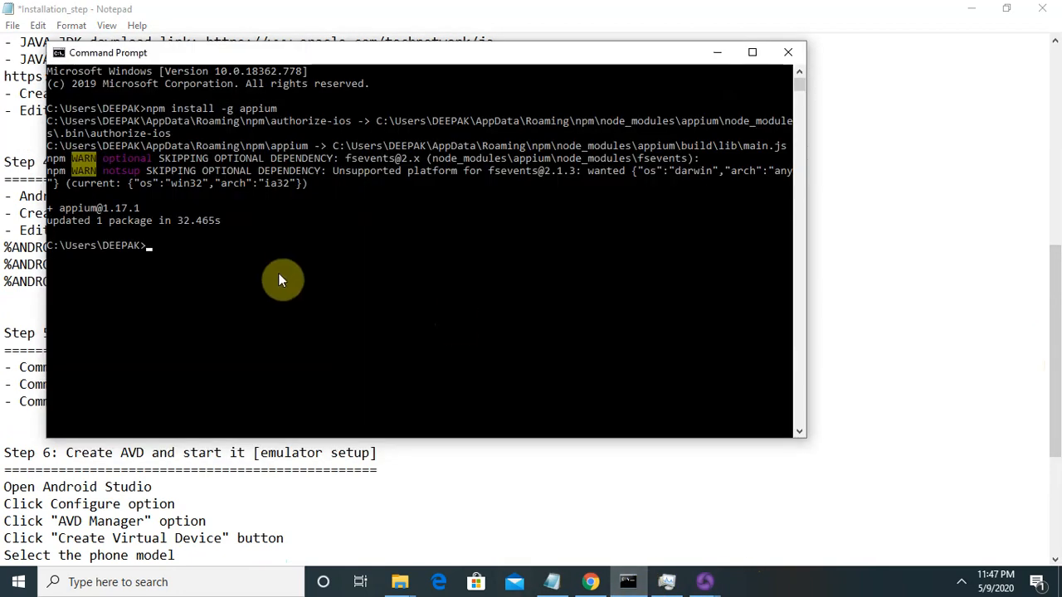
click(717, 53)
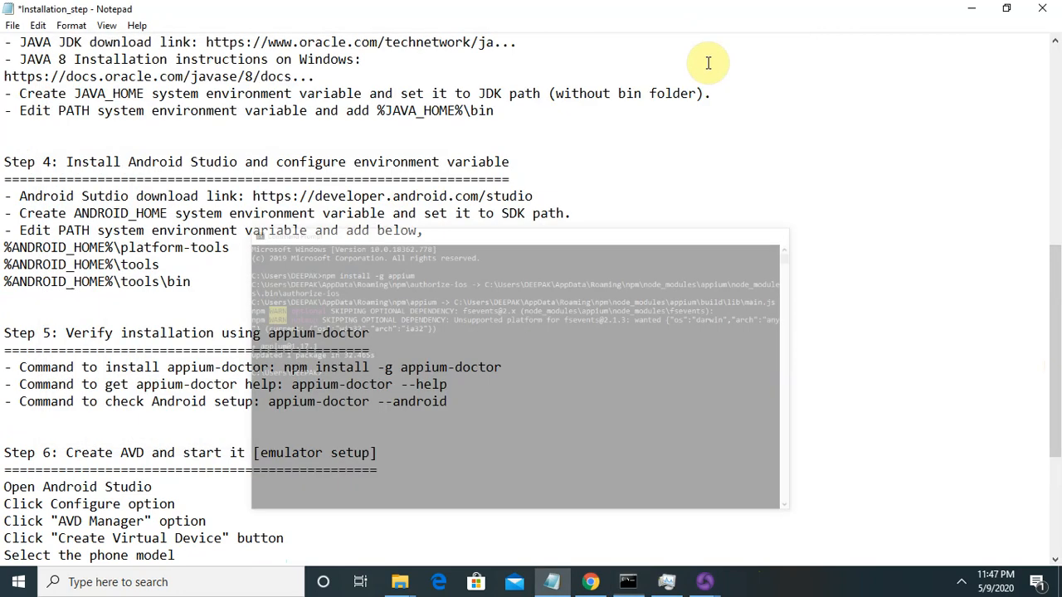
drag(283, 367, 506, 368)
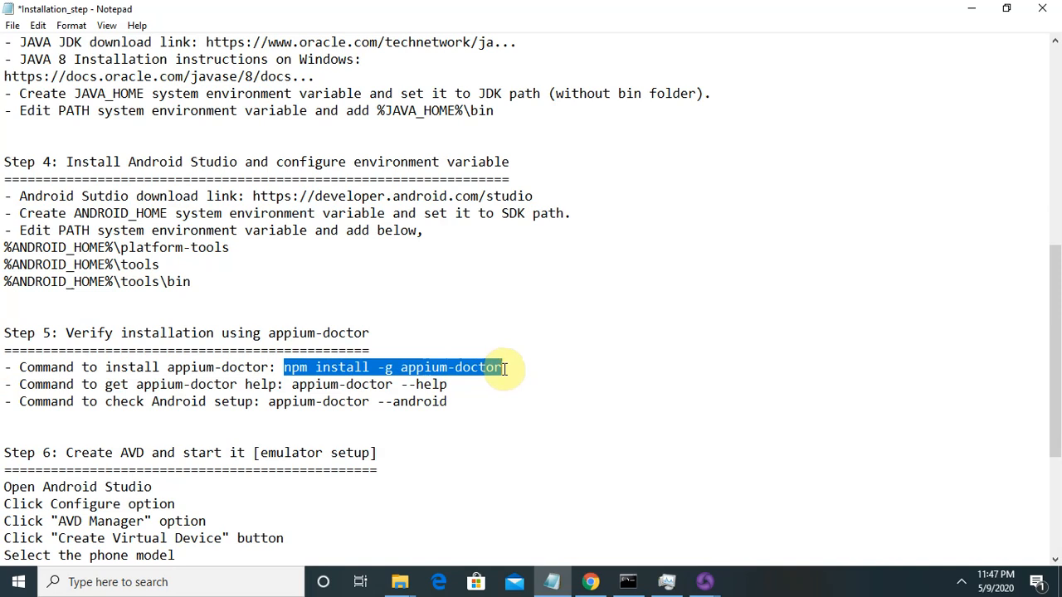
click(631, 584)
text(npm install -g appium-doctor)
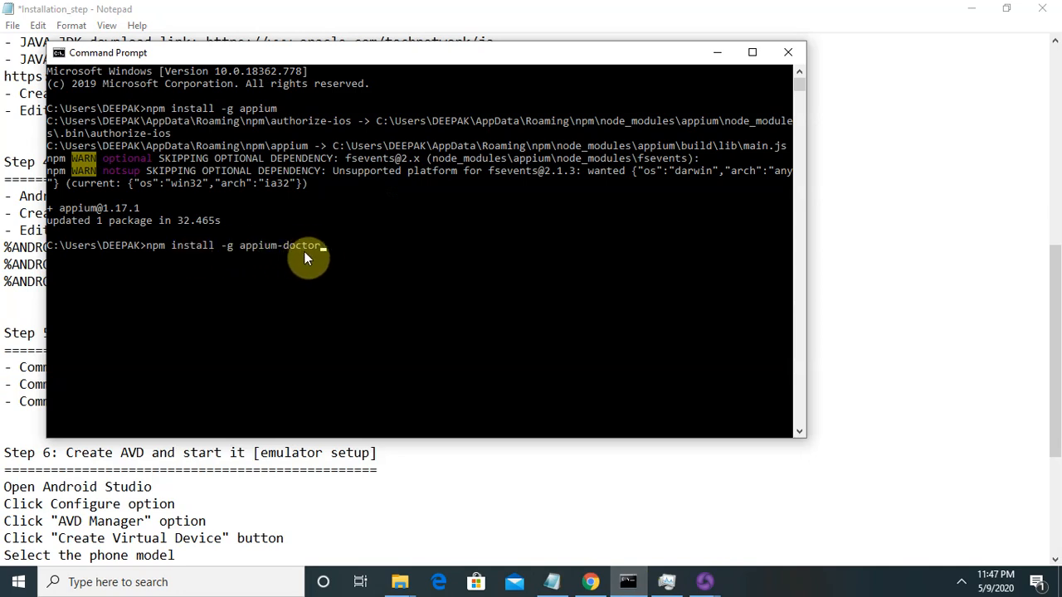
key(BackSpace)
key(BackSpace)
key(BackSpace)
key(BackSpace)
key(BackSpace)
key(BackSpace)
key(BackSpace)
key(BackSpace)
key(BackSpace)
key(BackSpace)
key(BackSpace)
key(BackSpace)
key(BackSpace)
key(BackSpace)
key(BackSpace)
key(BackSpace)
key(BackSpace)
key(BackSpace)
key(BackSpace)
key(BackSpace)
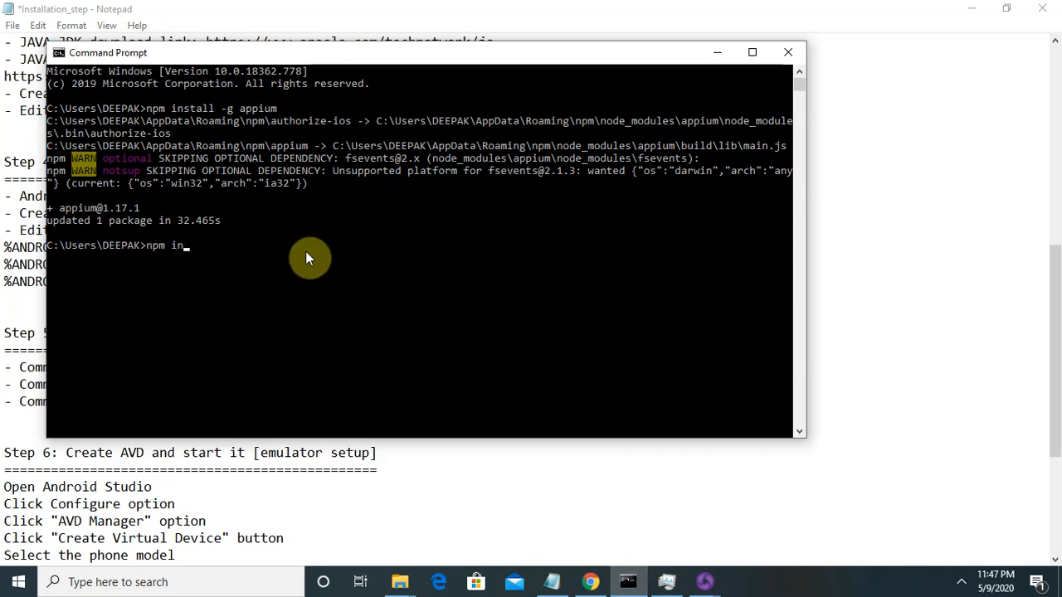
key(BackSpace)
key(BackSpace)
key(BackSpace)
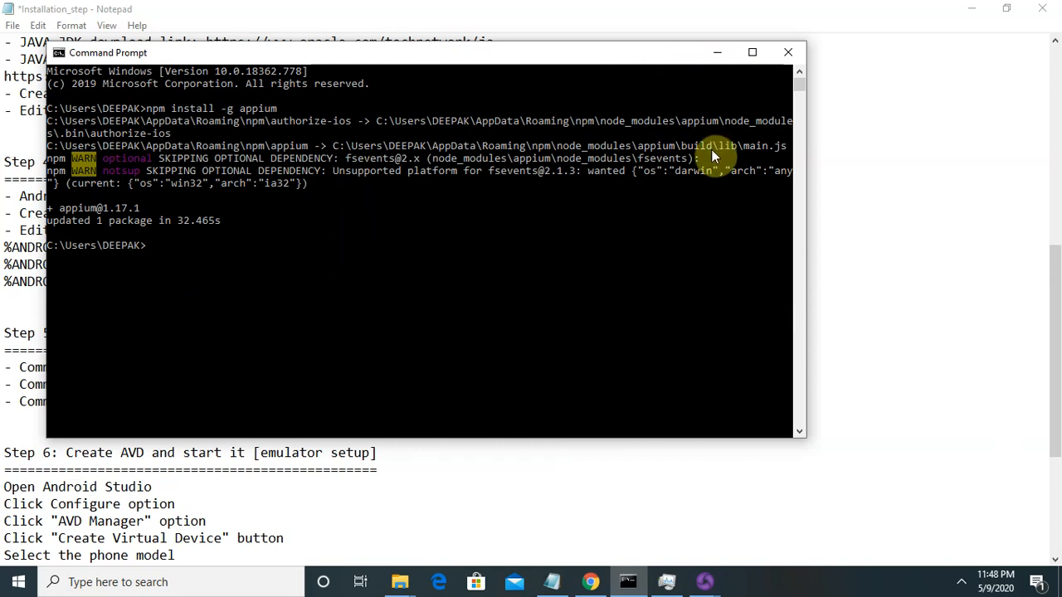
click(718, 53)
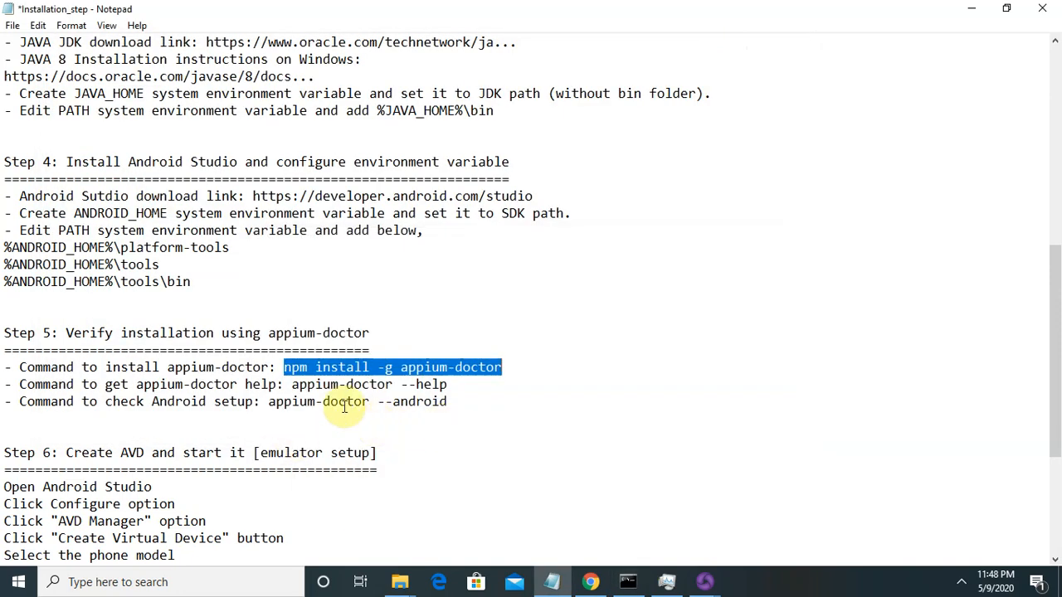
Step: Copy the Android setup check command from Step 5 of the notes and run "appium-doctor --android" in the Command Prompt
drag(340, 403, 463, 403)
drag(292, 385, 454, 385)
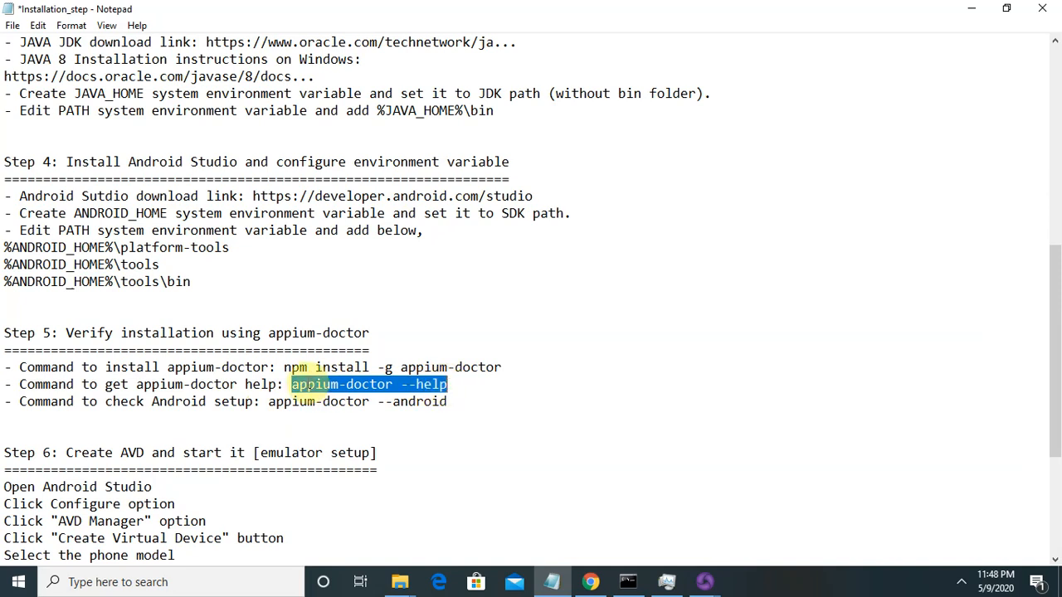
drag(267, 402, 462, 408)
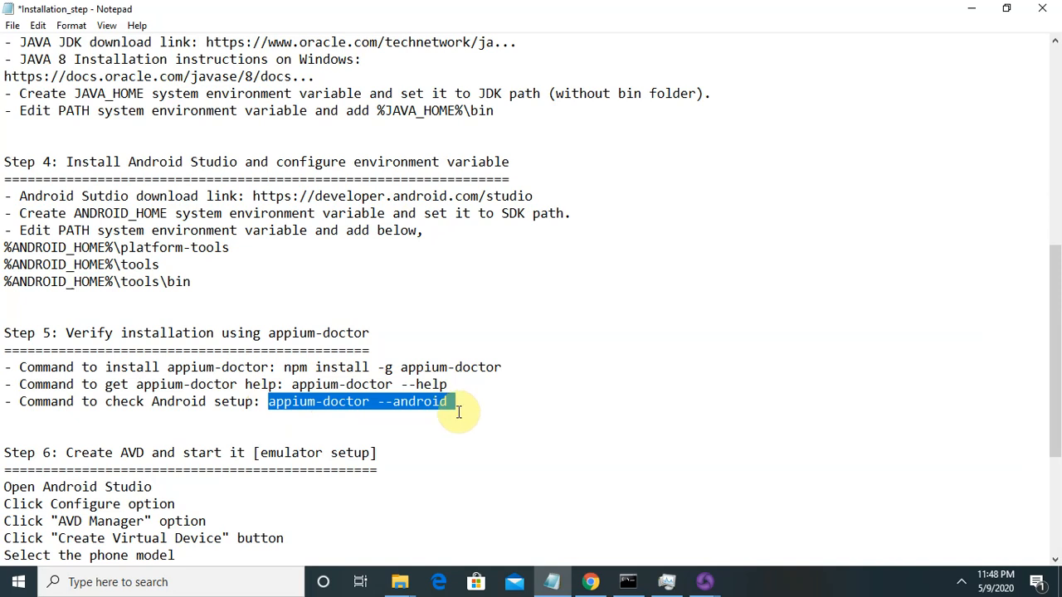
click(452, 410)
drag(268, 403, 456, 403)
key(ctrl+c)
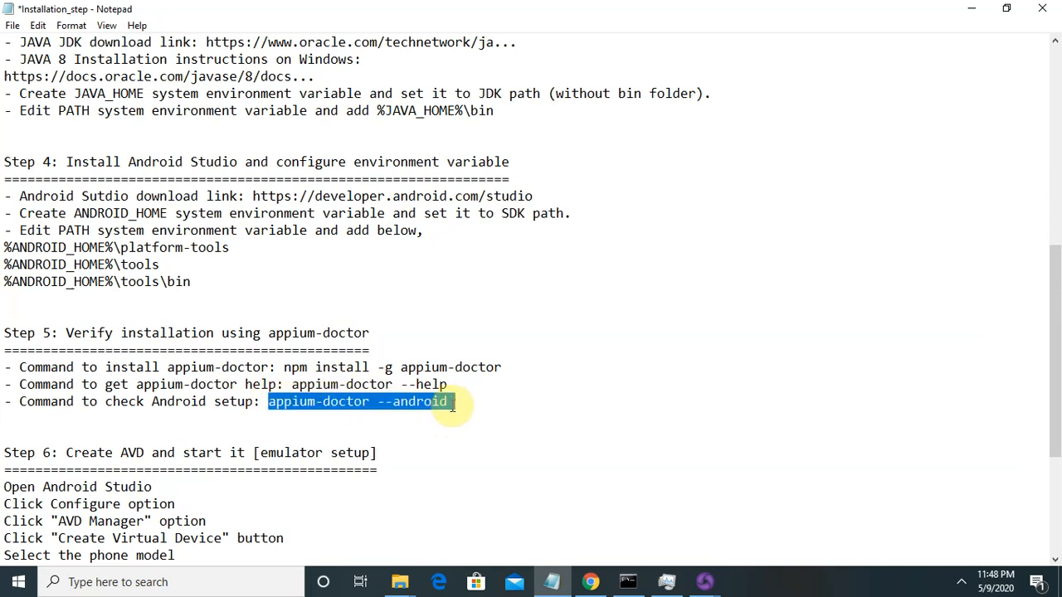
click(627, 582)
key(ctrl+v)
key(BackSpace)
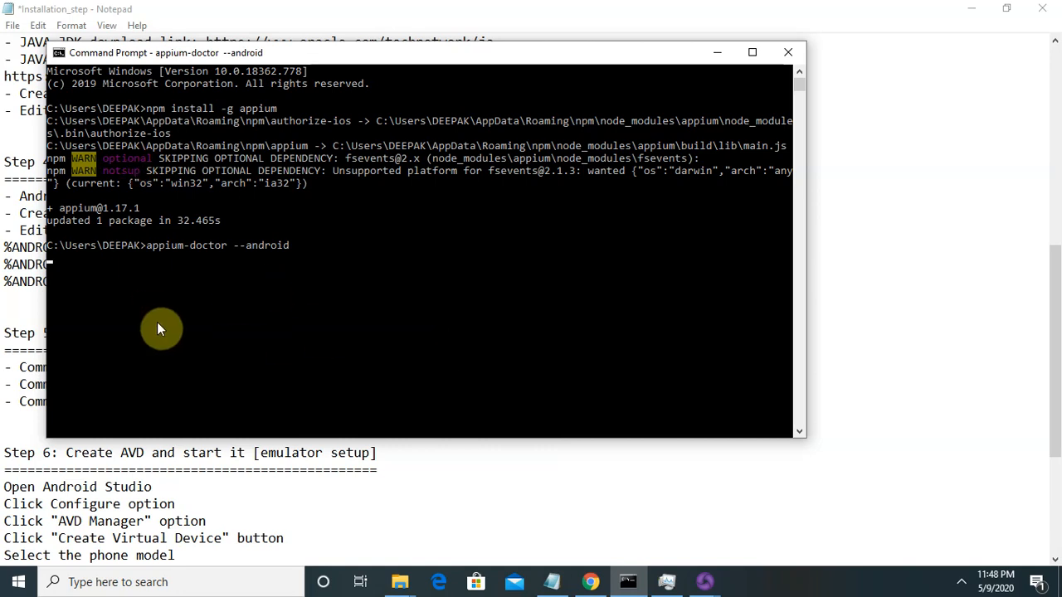
Step: Switch to the Appium session window and highlight the local server address of the automatic server
click(719, 584)
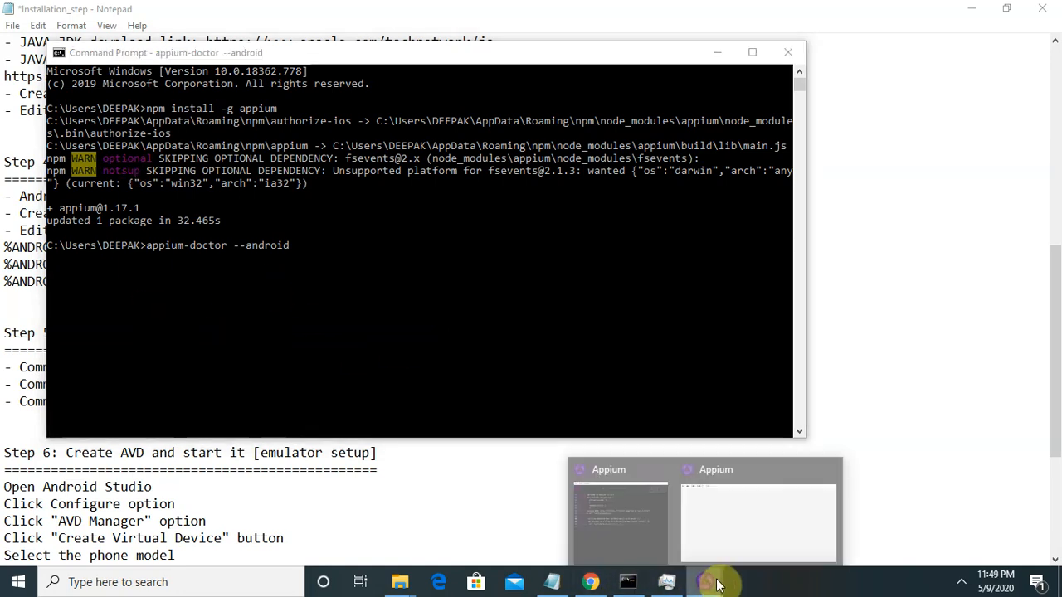
click(770, 512)
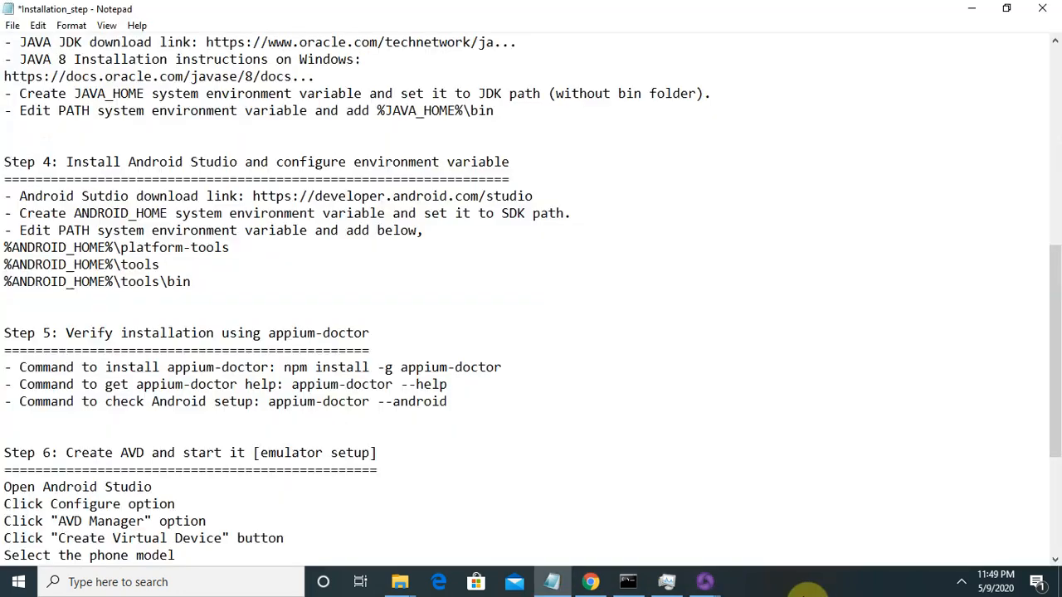
click(711, 583)
click(754, 538)
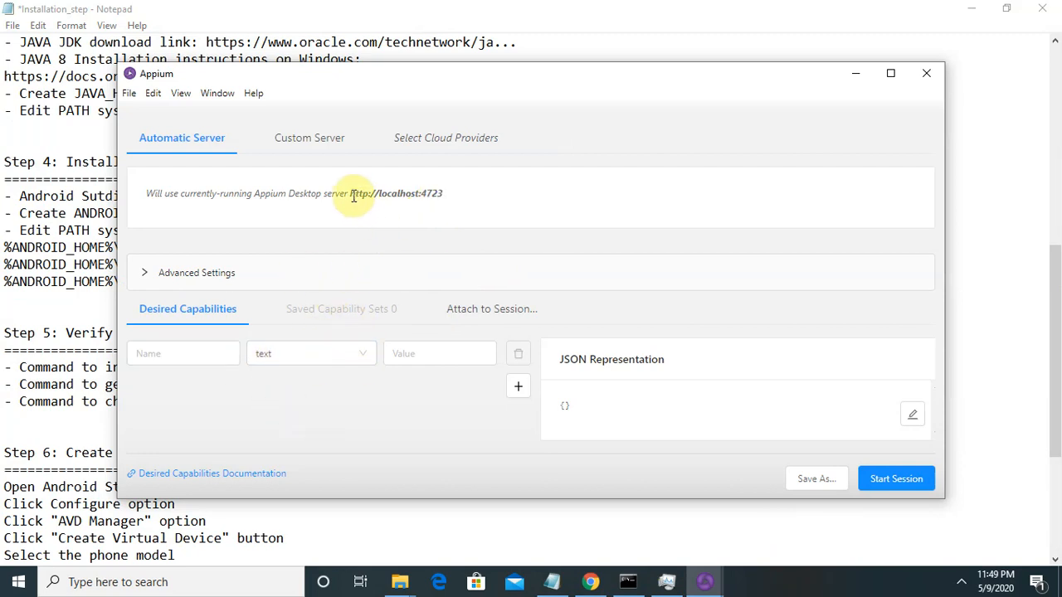
drag(351, 195, 454, 197)
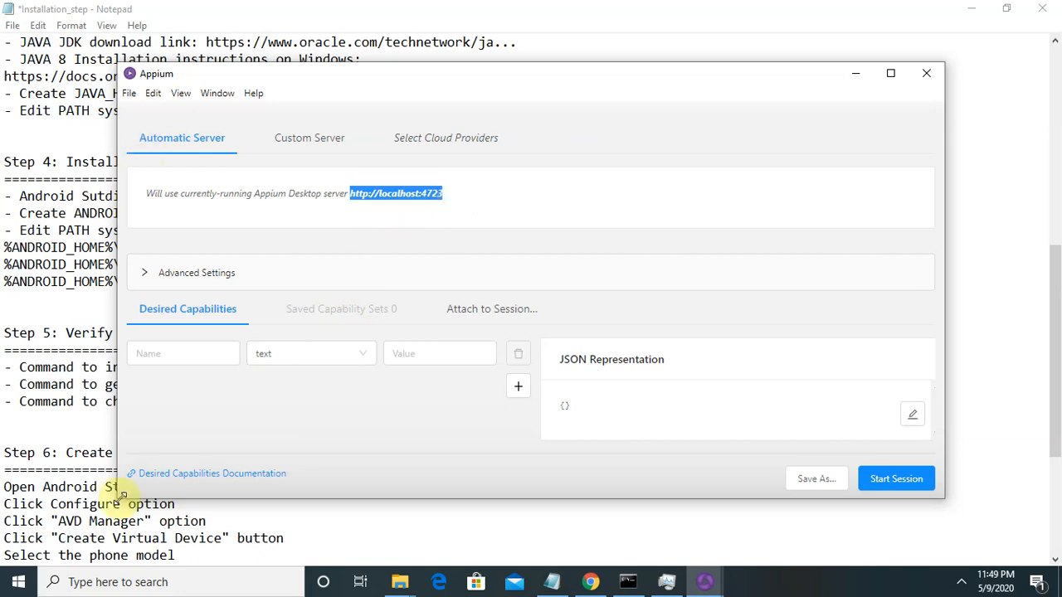
Step: Open the Desired Capabilities documentation from the Appium session window and close the duplicate caps.md browser tabs
click(177, 347)
click(177, 347)
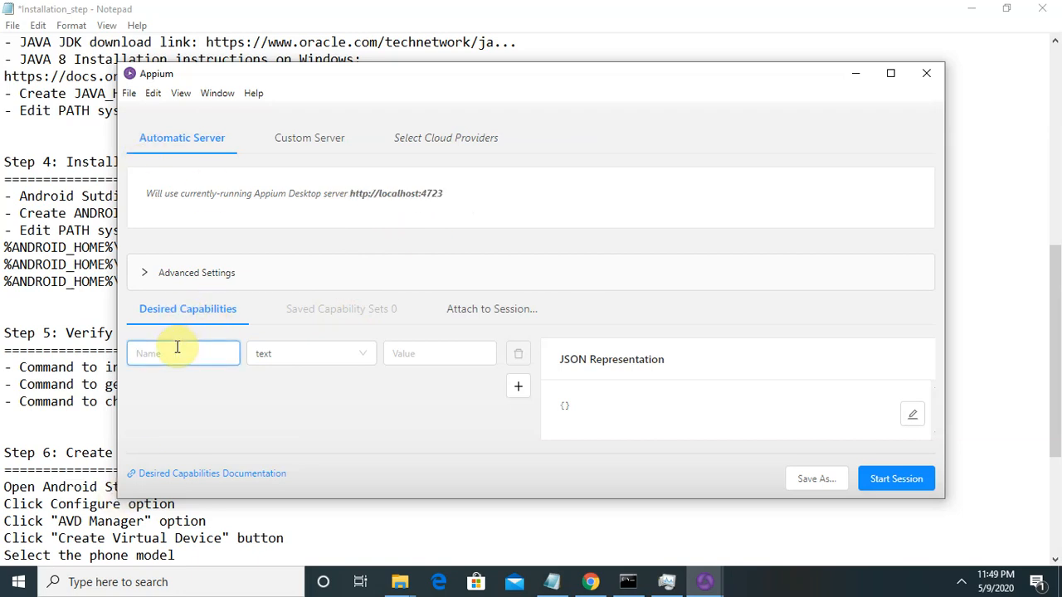
click(251, 481)
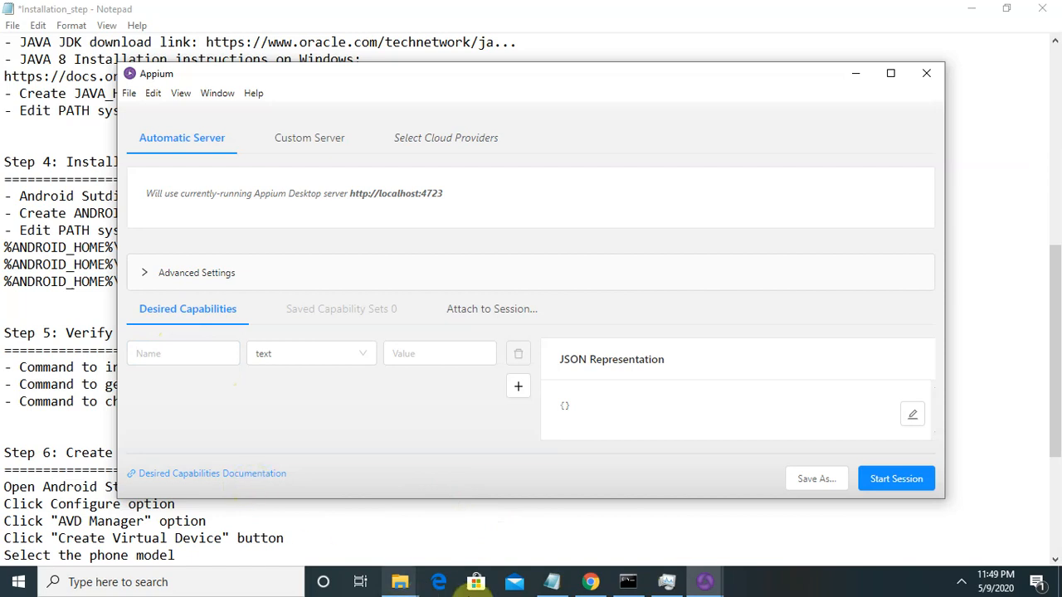
click(212, 480)
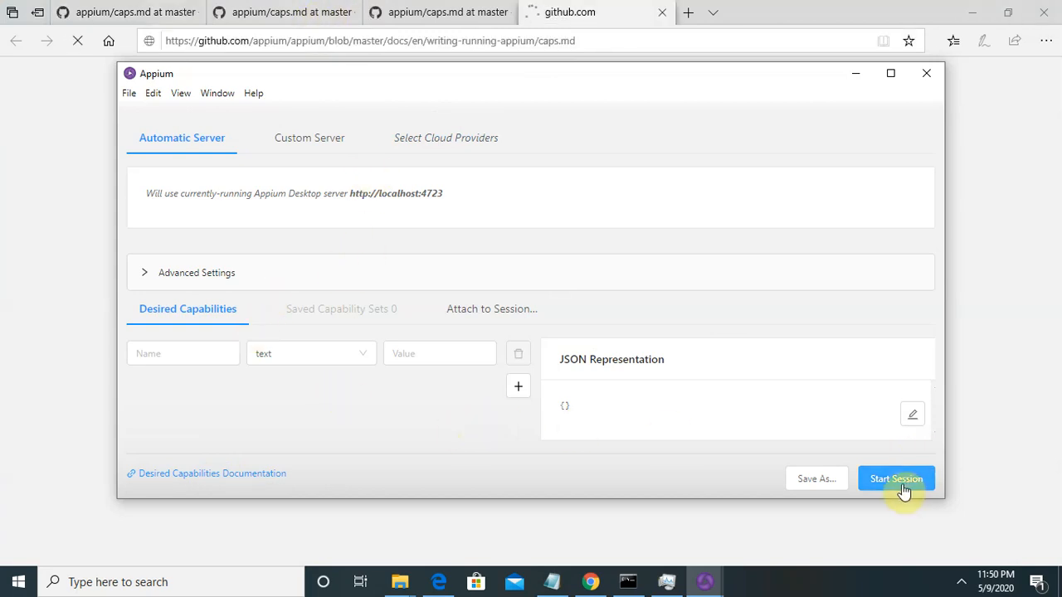
click(663, 12)
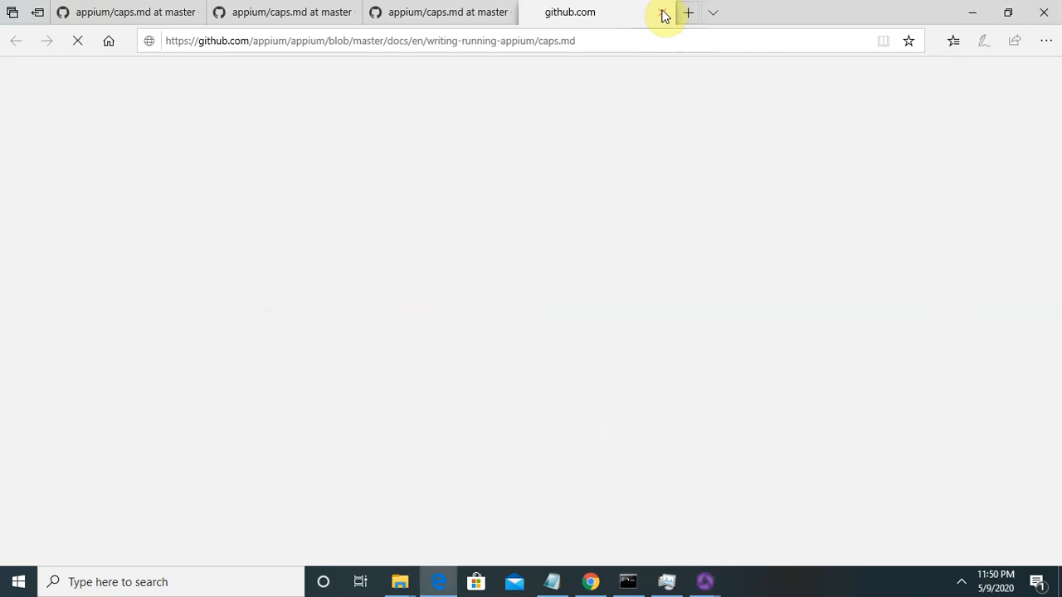
click(505, 13)
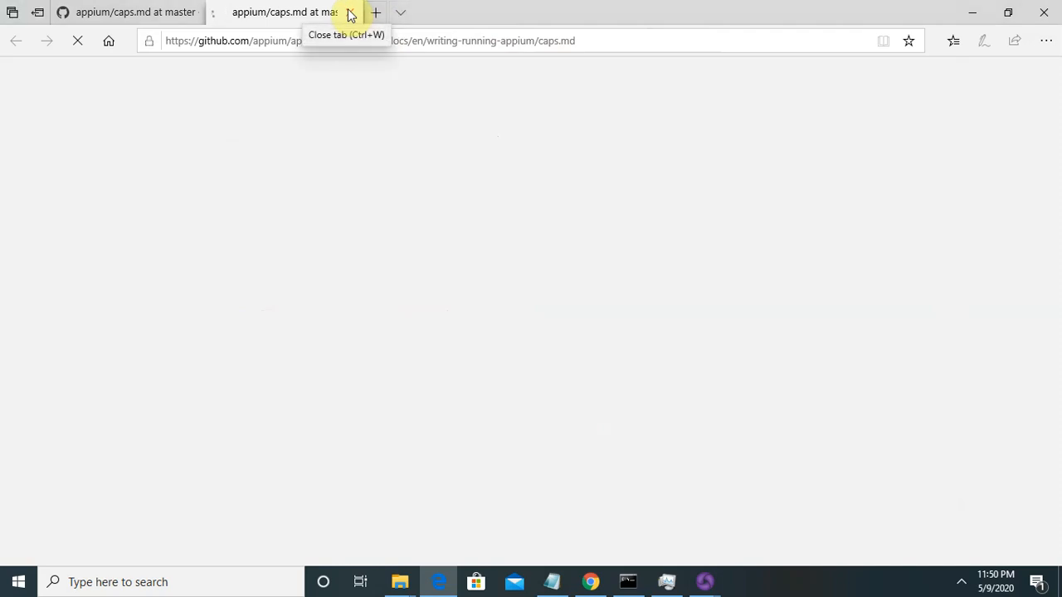
click(166, 10)
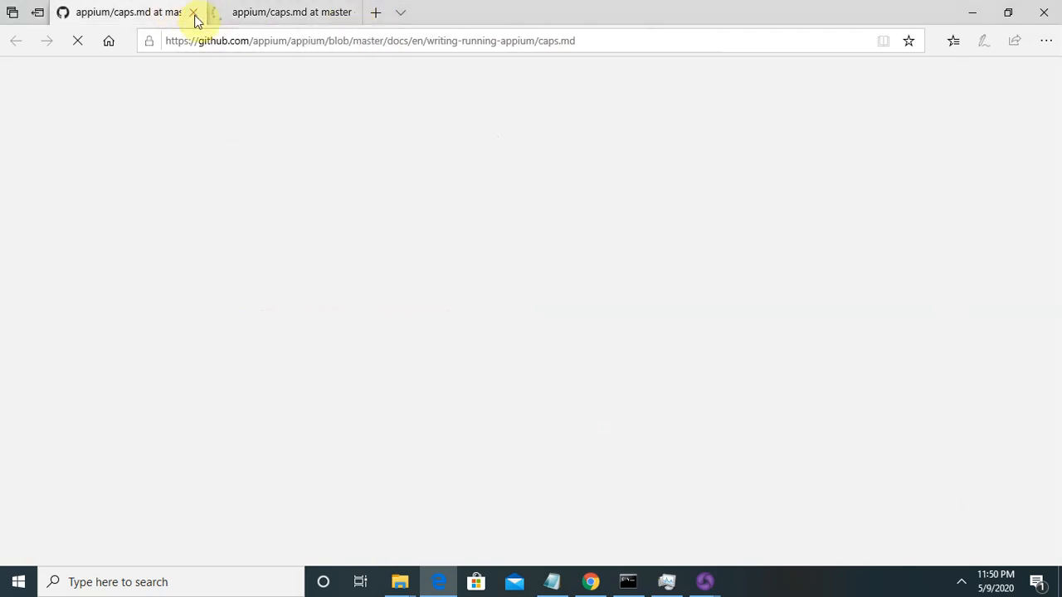
click(192, 13)
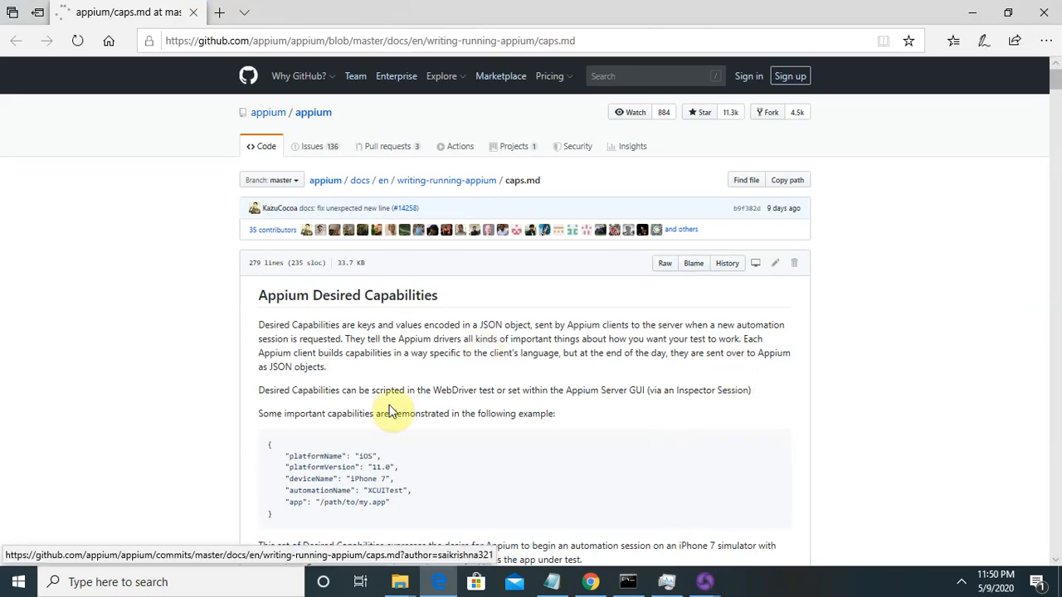
Step: Copy platformName from the documentation's JSON example and enter it in Appium as a text capability with the value Android
drag(1056, 79, 1058, 91)
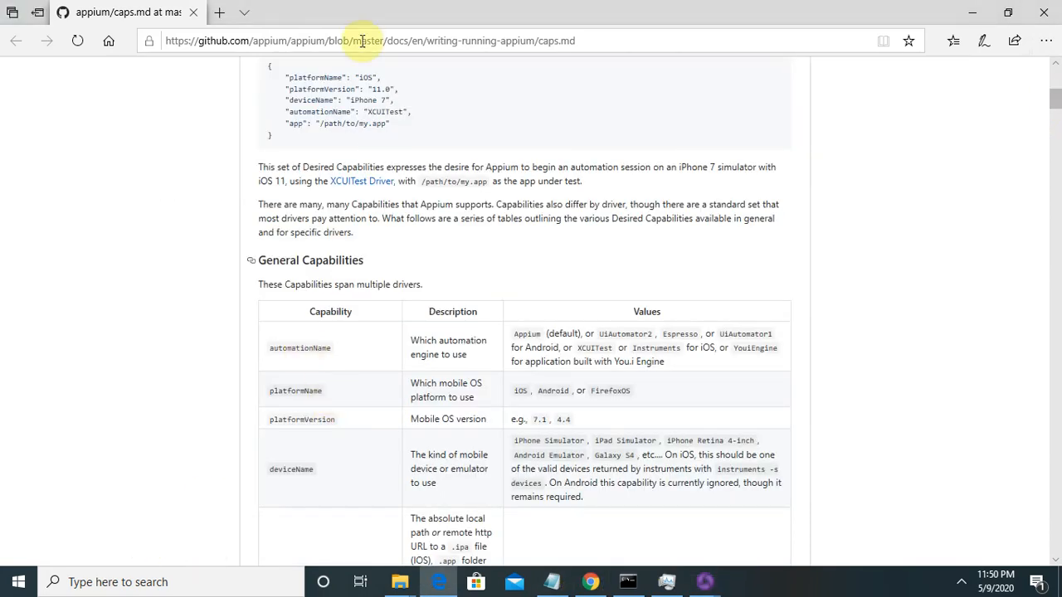
drag(289, 76, 344, 77)
key(ctrl+c)
click(332, 73)
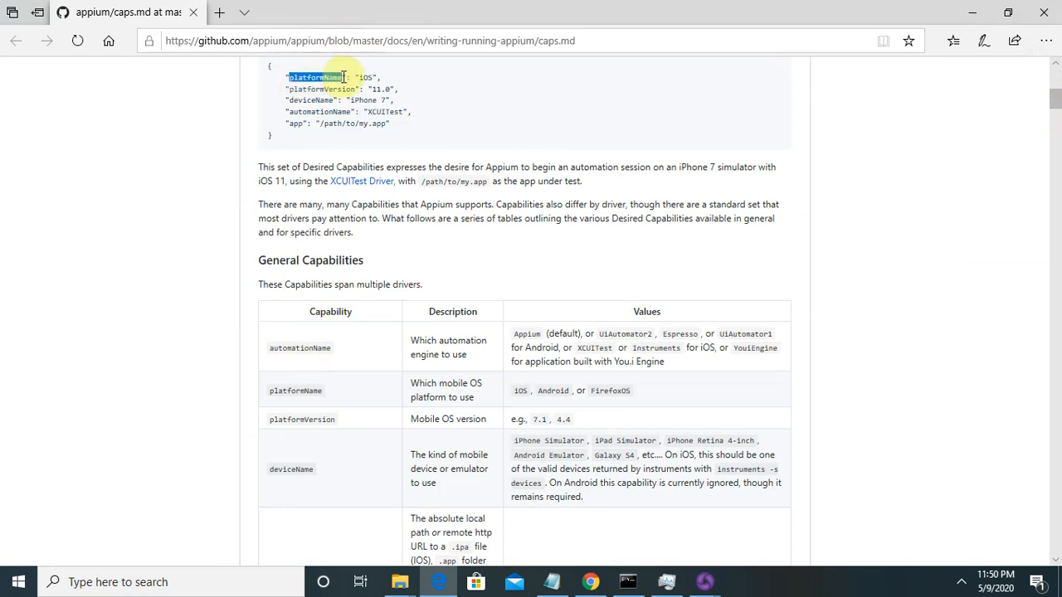
mouse_move(704, 583)
click(726, 541)
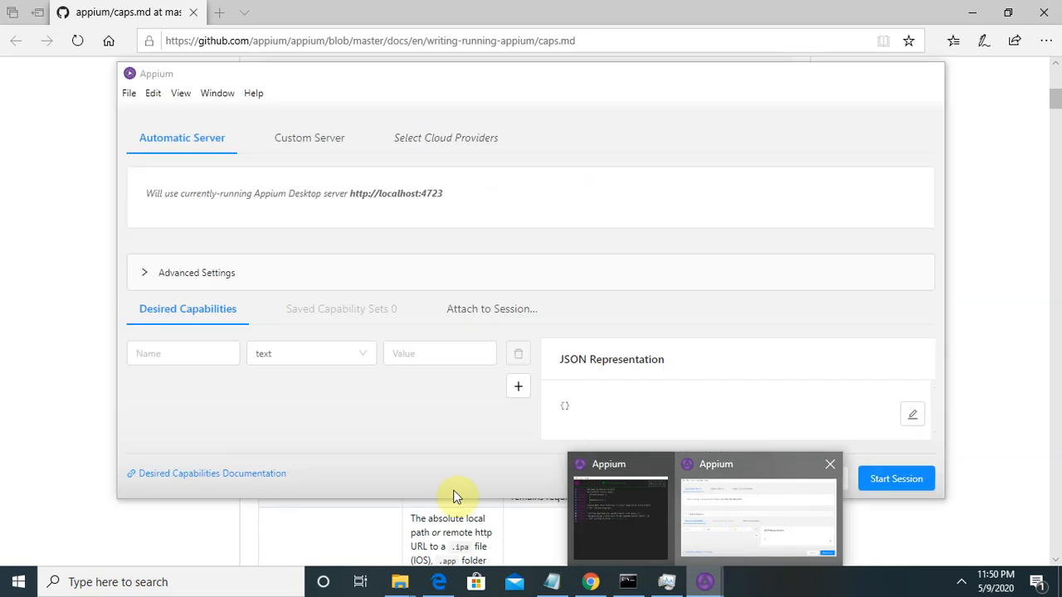
key(ctrl+v)
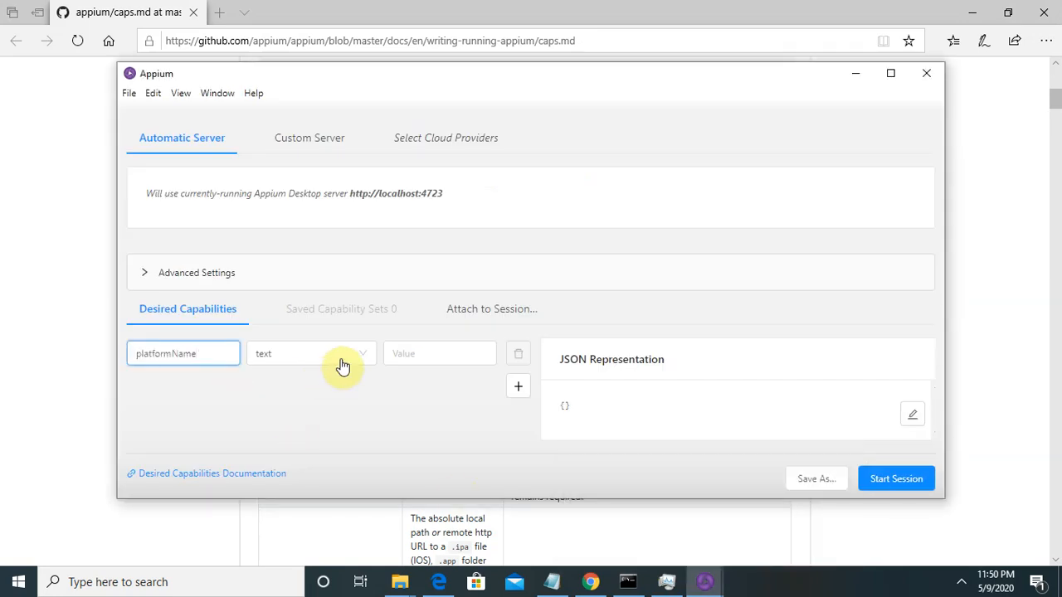
click(411, 353)
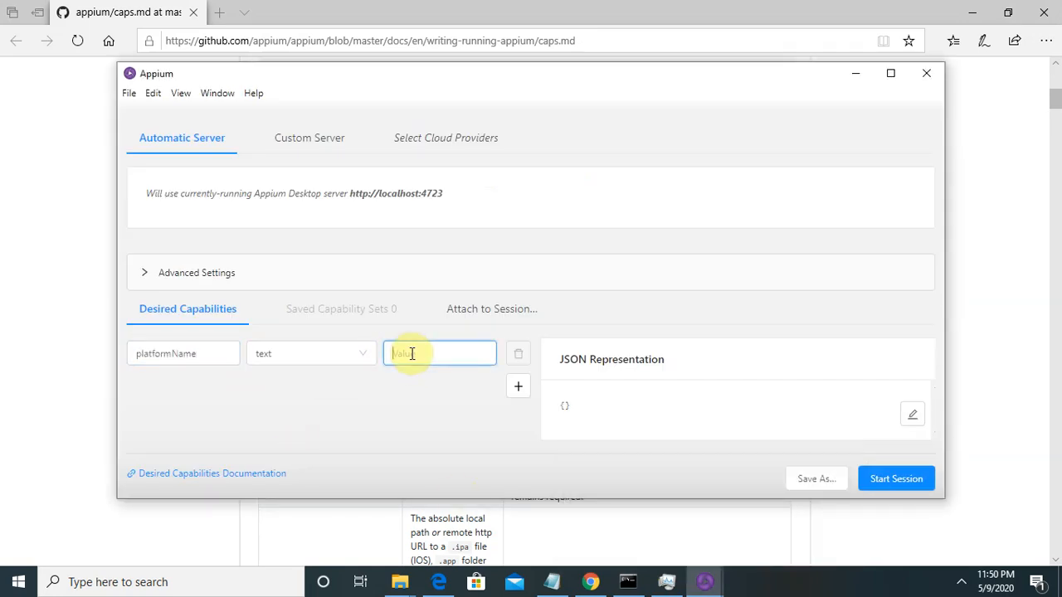
text(Android)
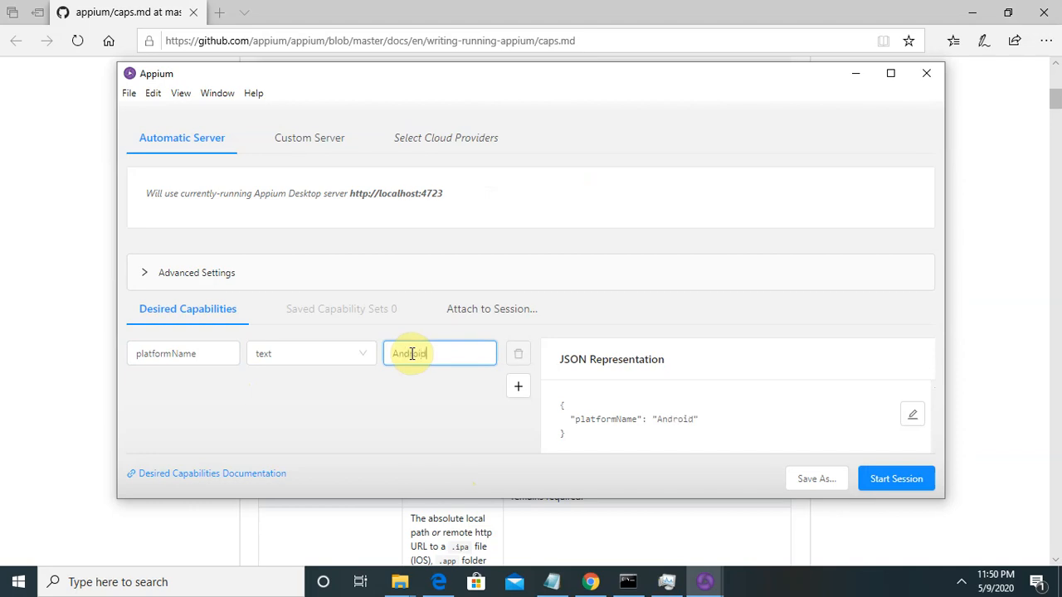
Step: Add a text capability with platformVersion copied from the documentation's JSON example as its name and 7.0 as its value
click(400, 414)
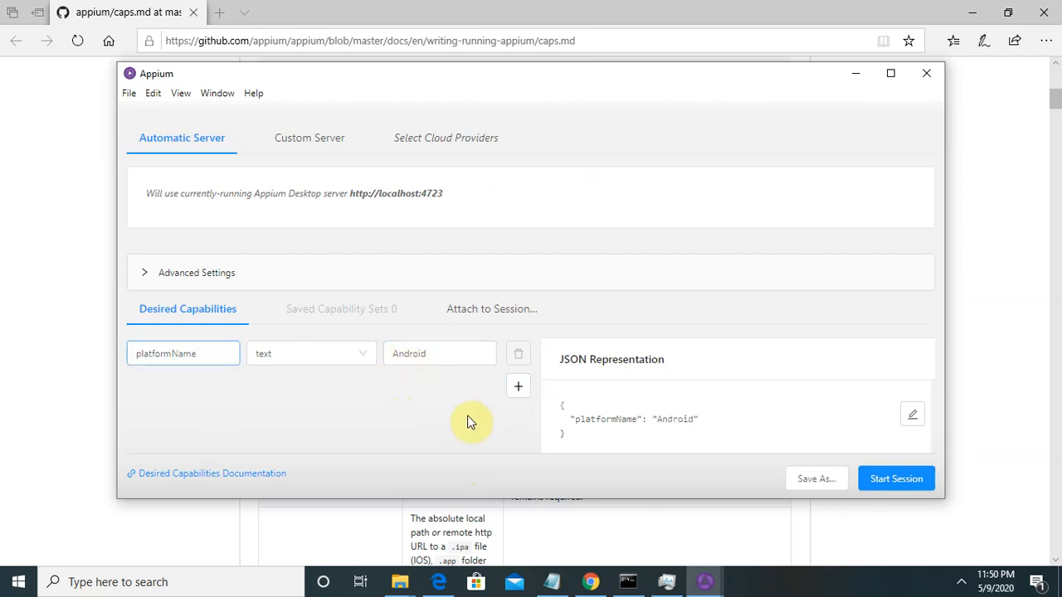
click(520, 392)
click(58, 310)
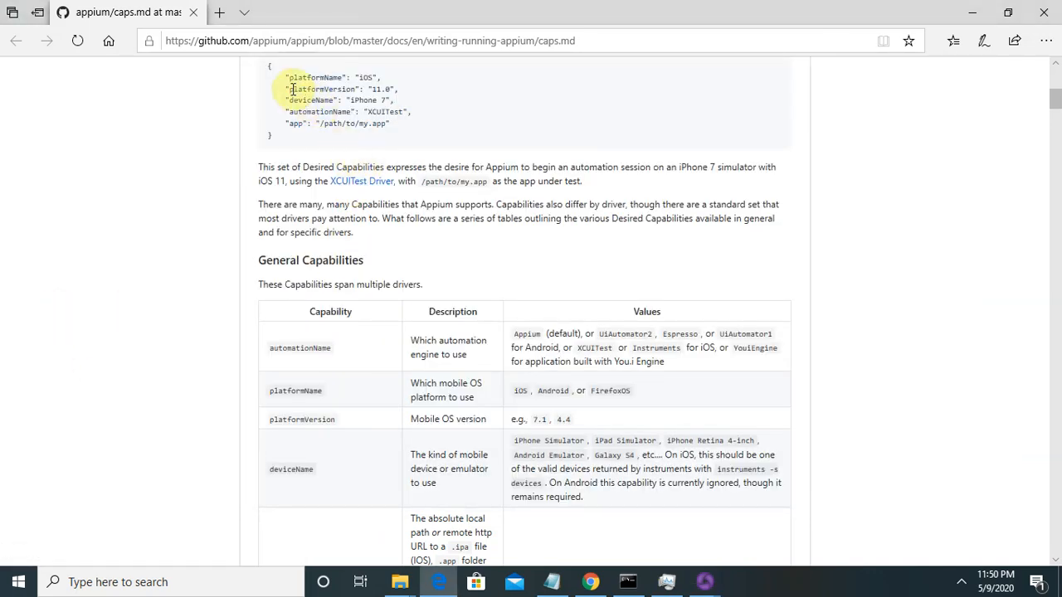
drag(292, 89, 357, 89)
key(ctrl+c)
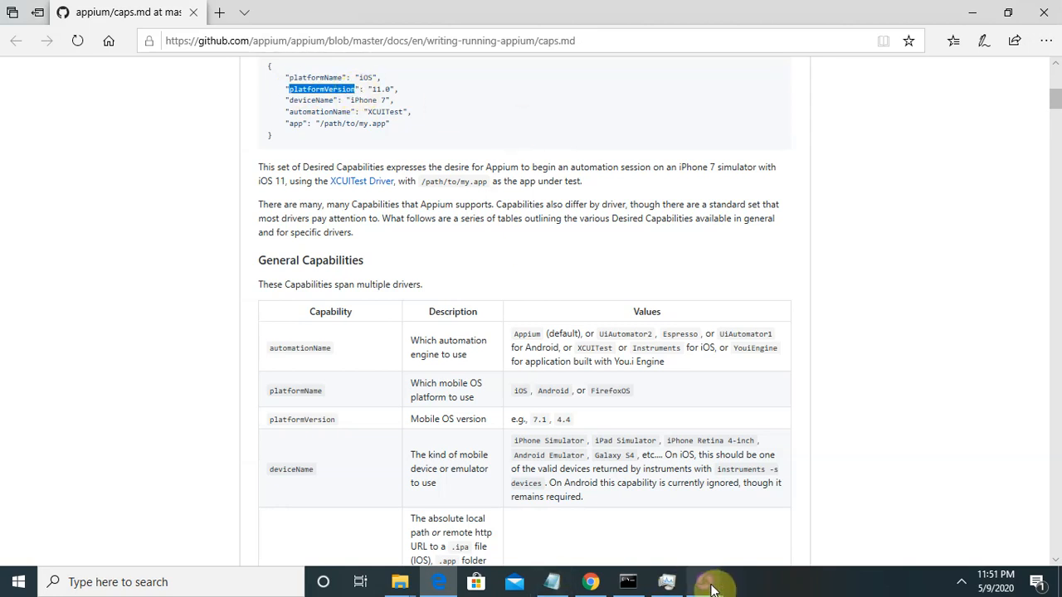
mouse_move(706, 582)
click(767, 498)
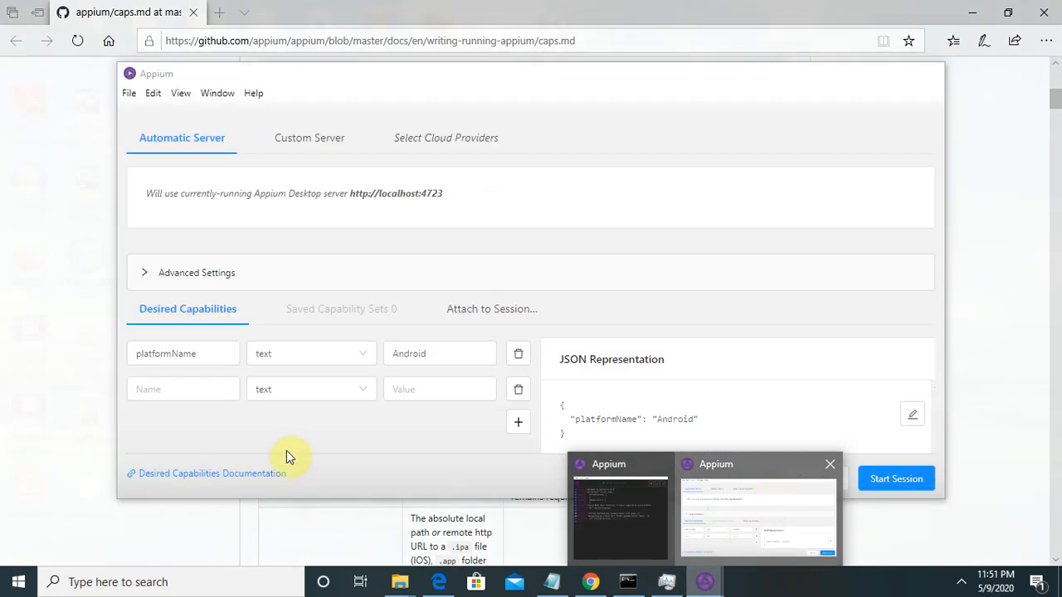
click(176, 383)
key(ctrl+v)
click(447, 394)
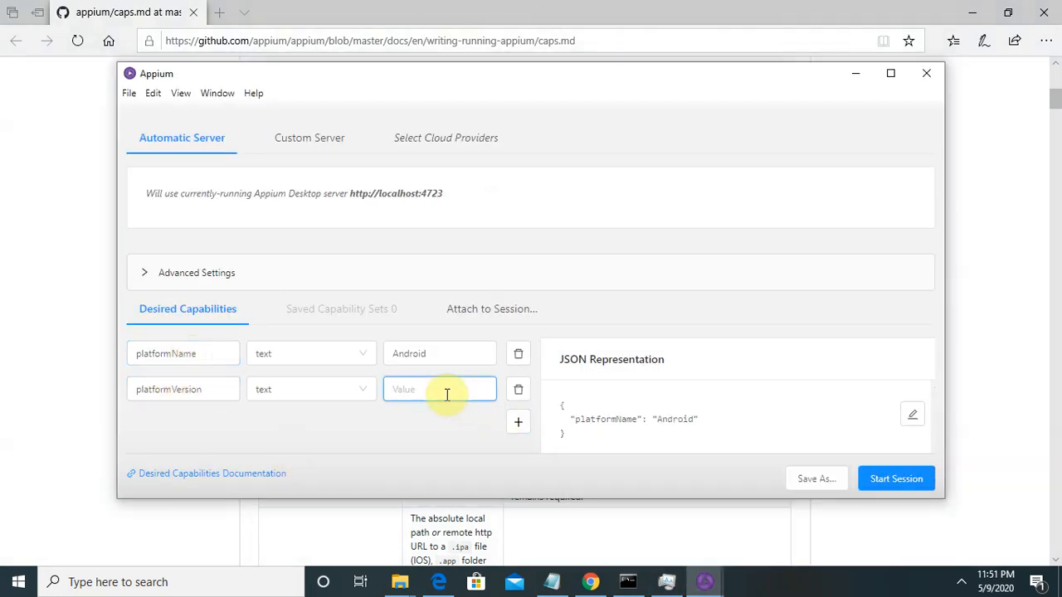
text(7.0)
click(403, 428)
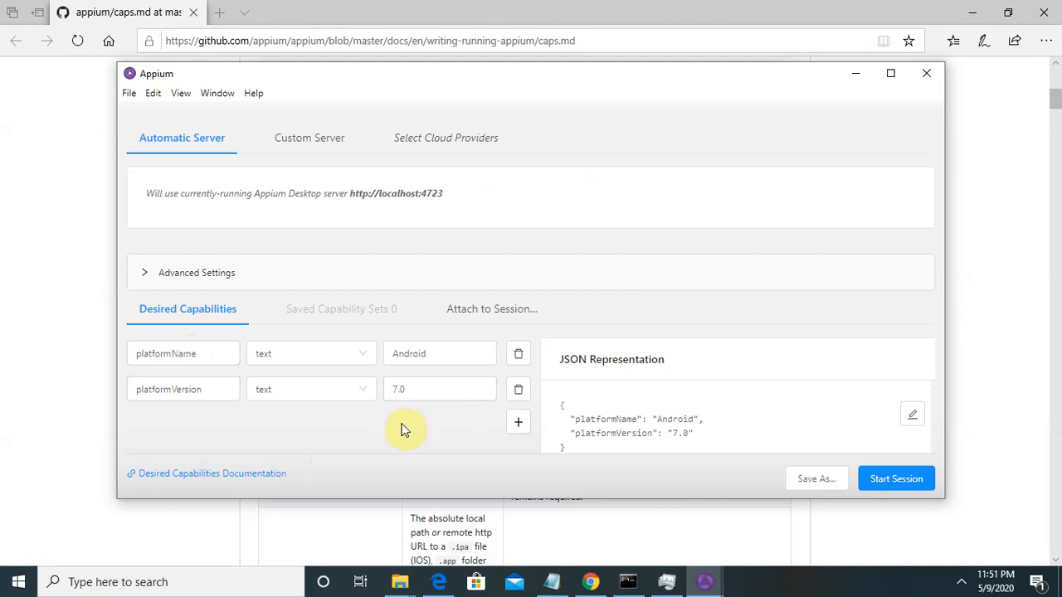
Step: Add a text capability with deviceName copied from the documentation's JSON example as its name and Moto G4 Plus as its value
click(517, 425)
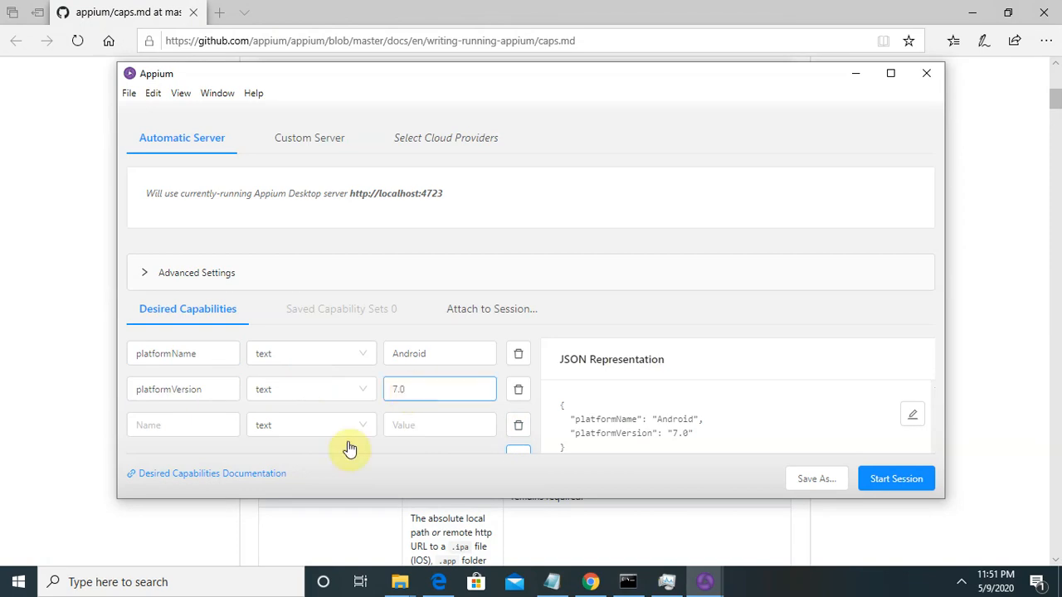
click(178, 425)
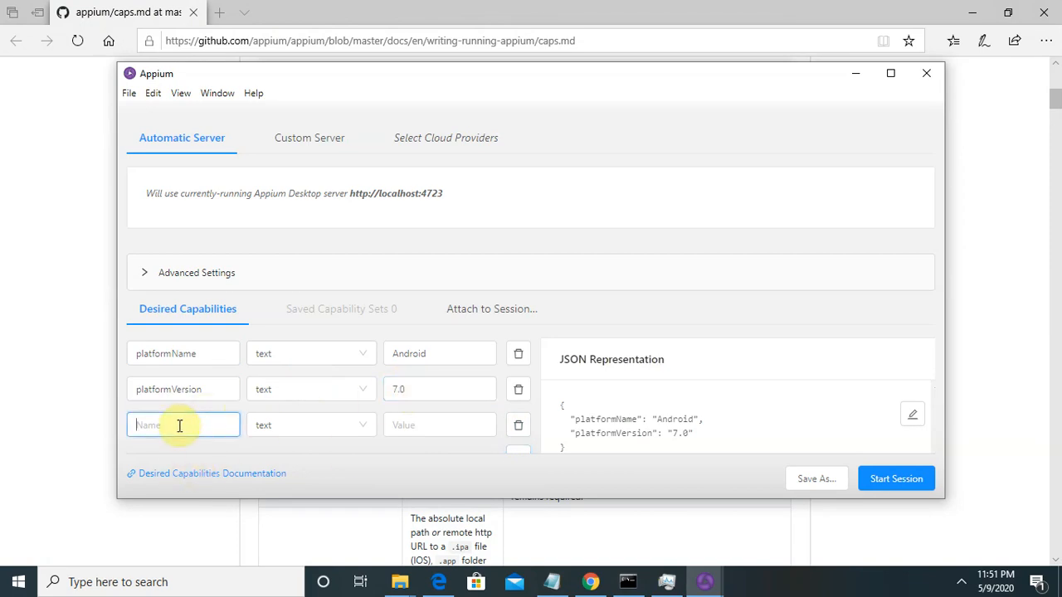
click(48, 362)
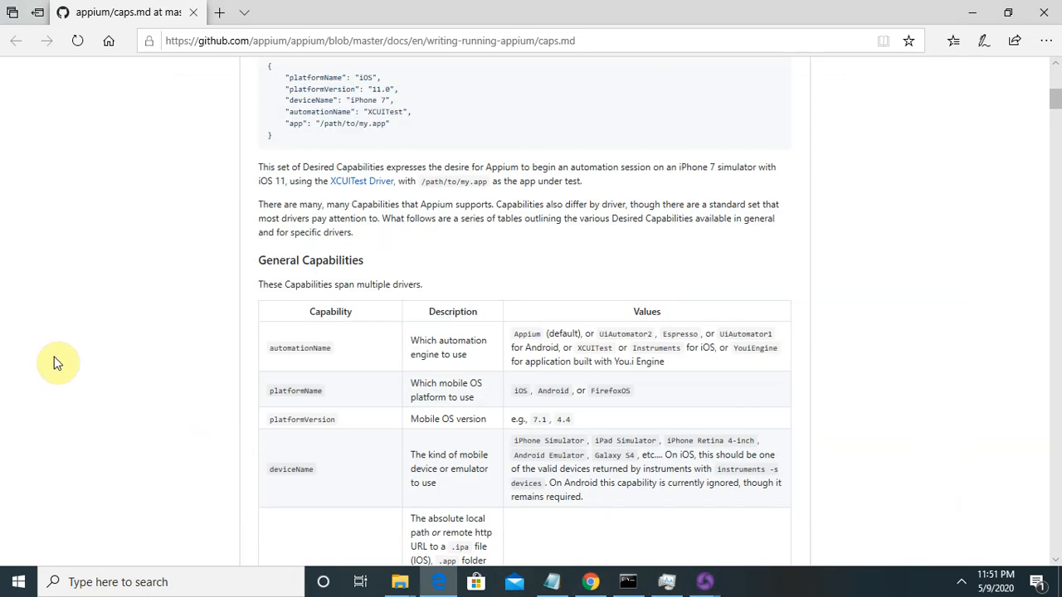
drag(288, 101, 334, 101)
key(ctrl+c)
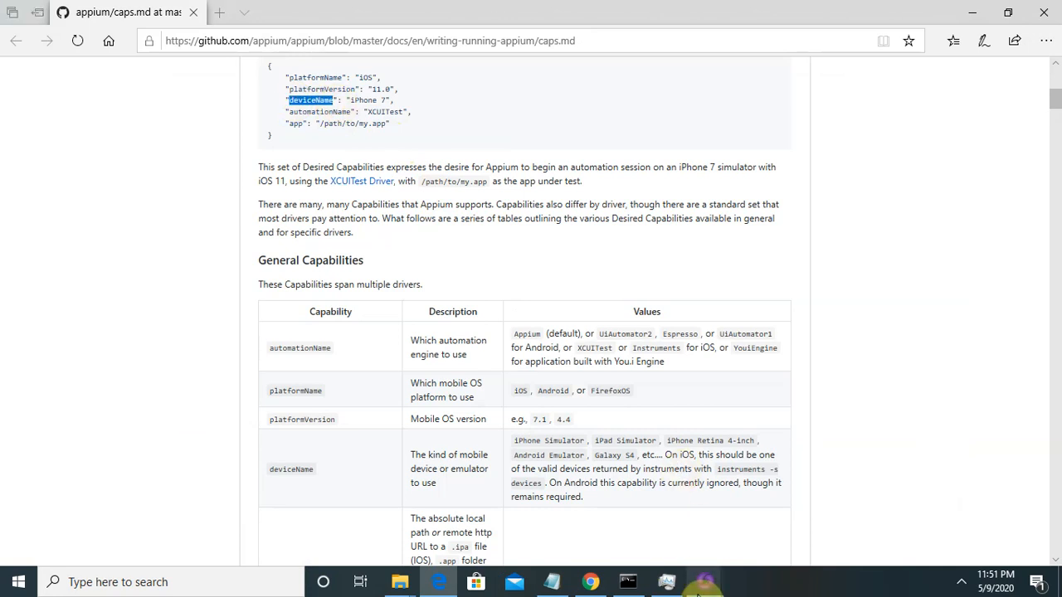
mouse_move(705, 581)
click(733, 531)
click(223, 442)
key(ctrl+v)
click(418, 429)
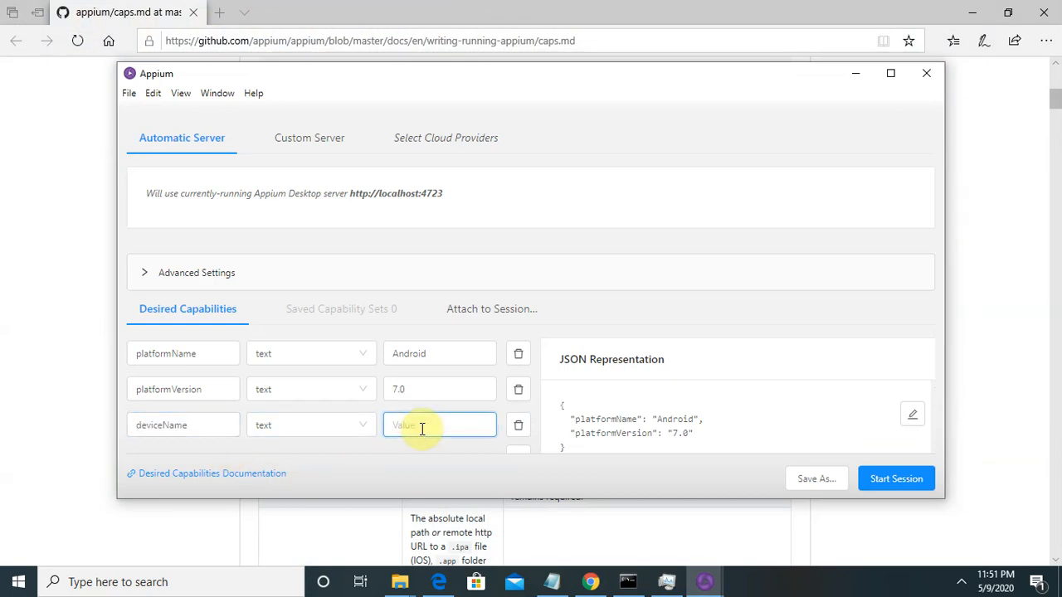
text(Moto G4 Pl)
text(us)
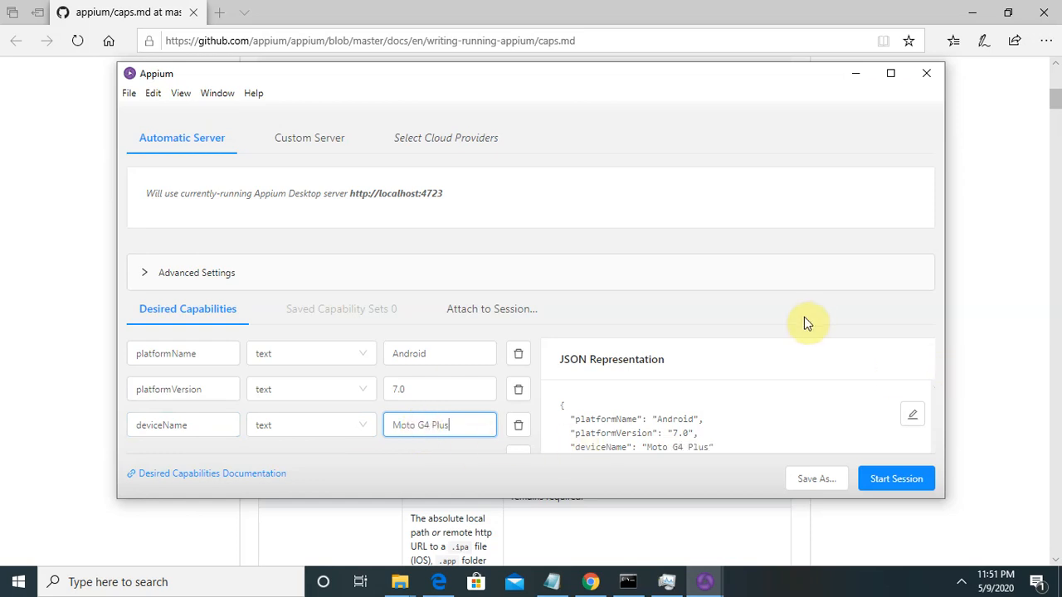
Step: Maximize the Appium session window and add a text capability with automationName copied from the documentation and the value UiAutomator2
click(883, 74)
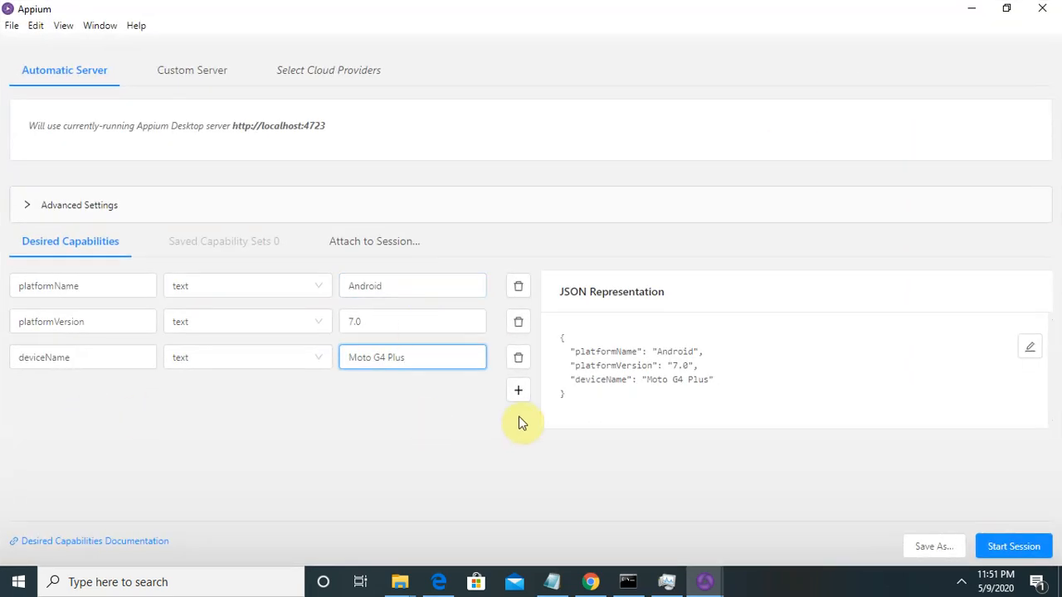
click(520, 391)
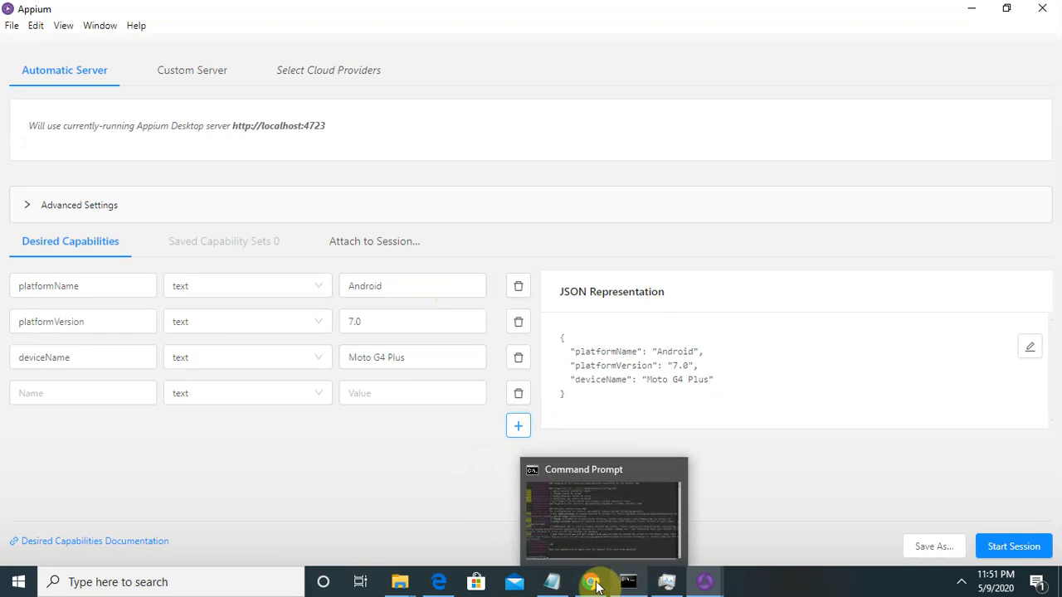
click(439, 583)
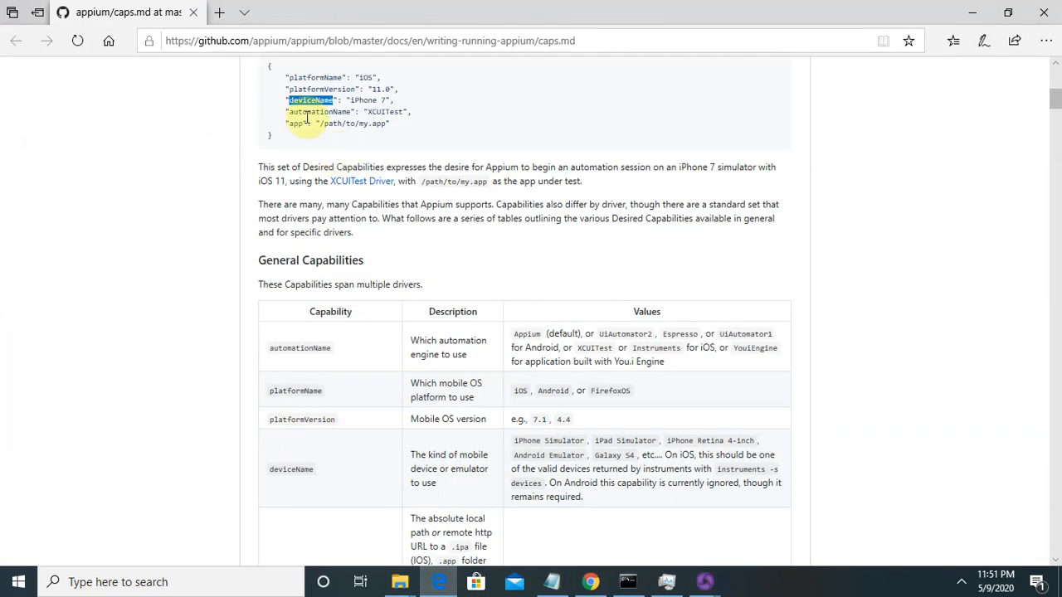
drag(289, 112, 353, 113)
key(ctrl+c)
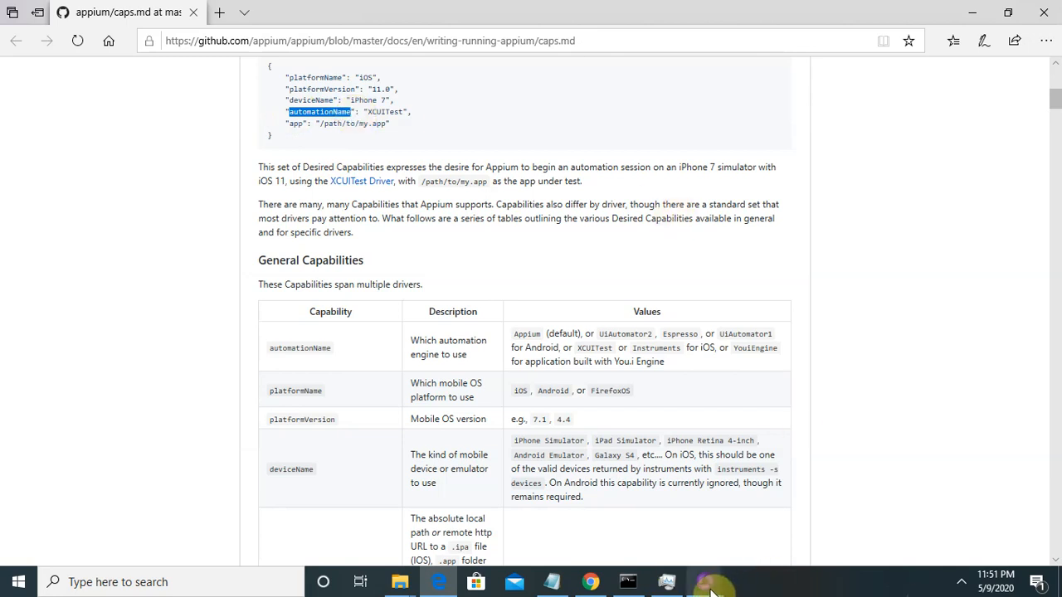
mouse_move(719, 579)
click(763, 539)
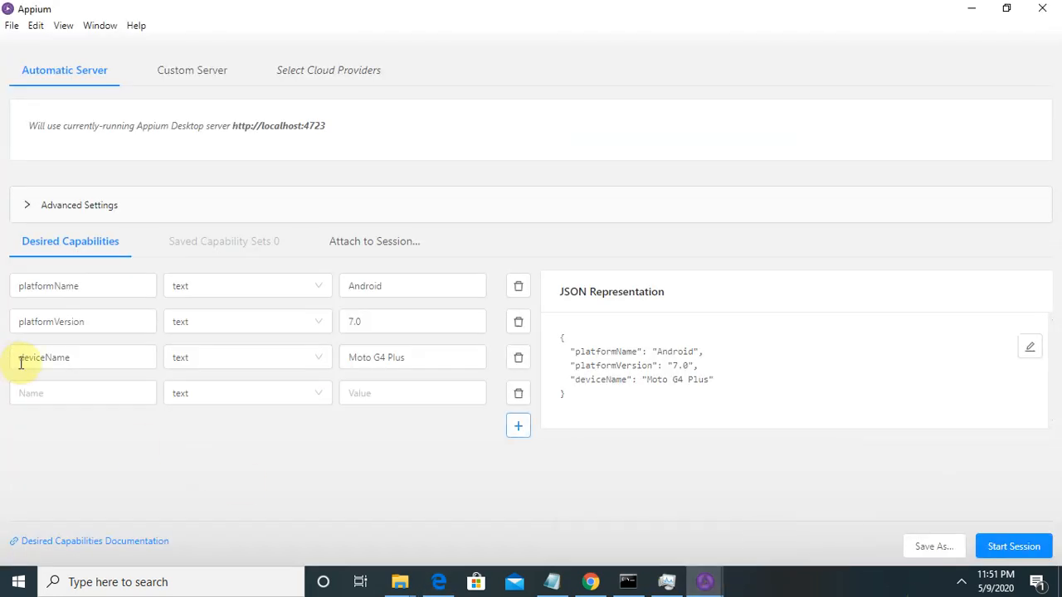
click(43, 387)
key(ctrl+v)
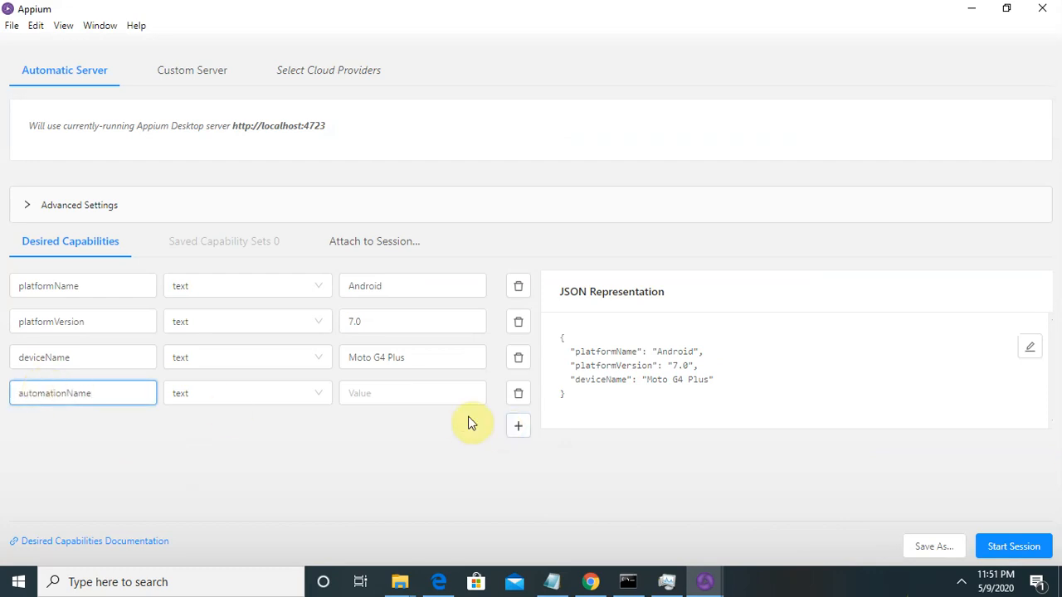
click(418, 394)
text(U)
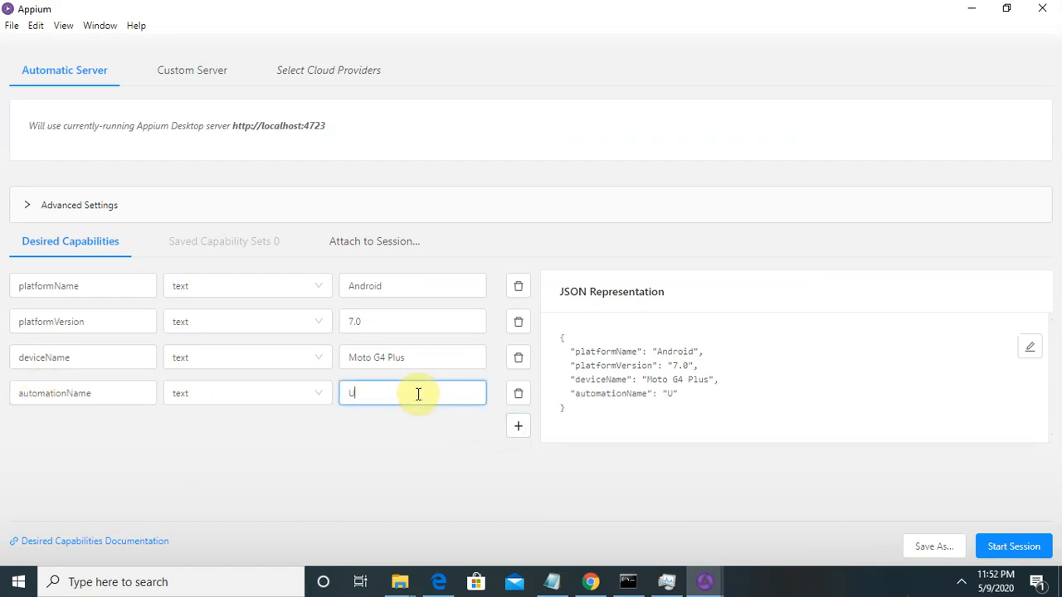
text(iAutomator2)
Step: Add a fifth text capability named app and place the cursor in its value field
click(523, 437)
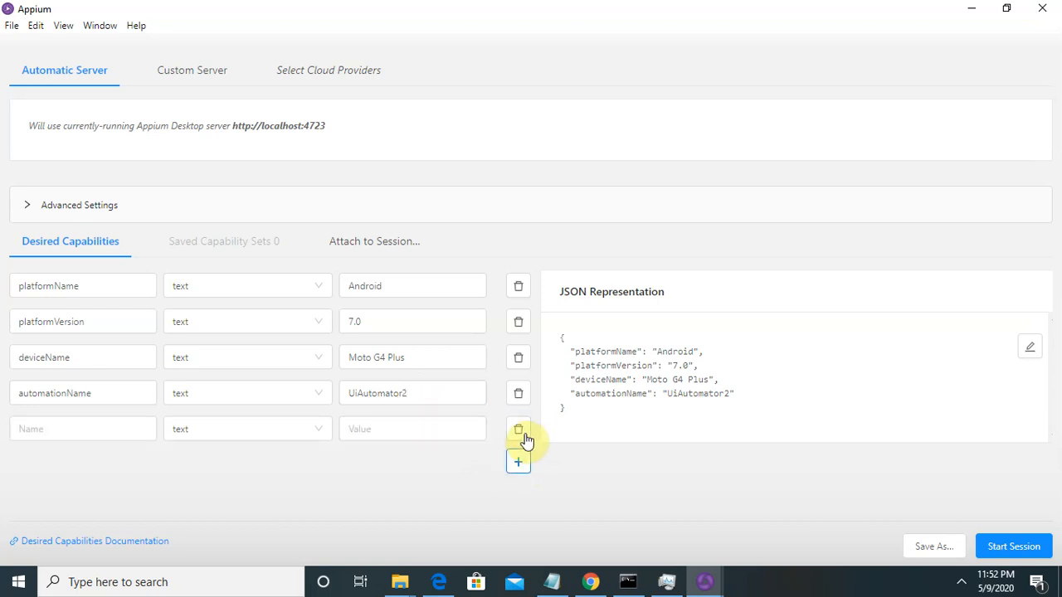
click(75, 429)
text(app)
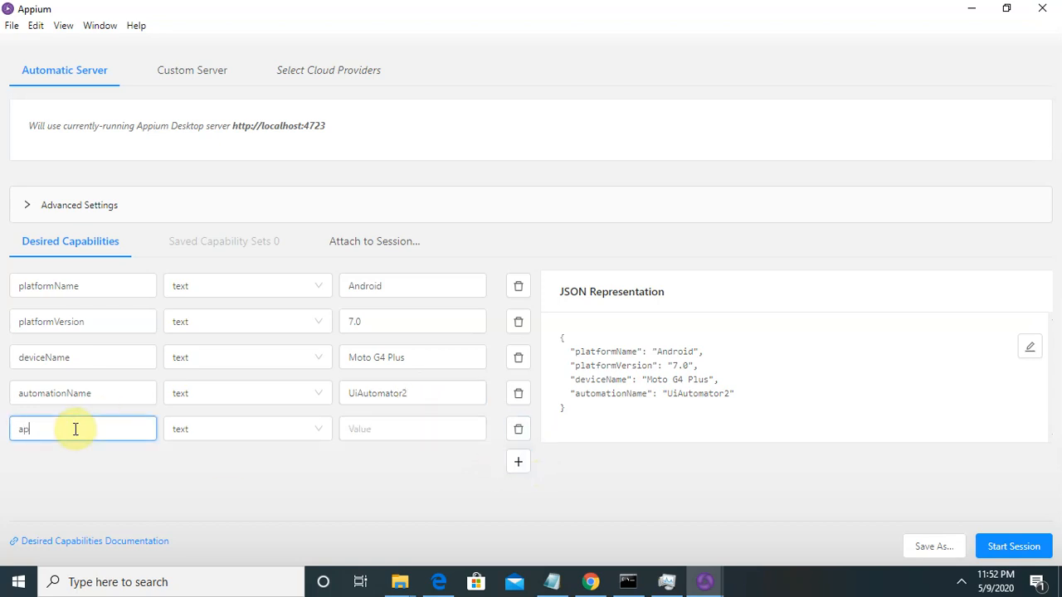
click(429, 429)
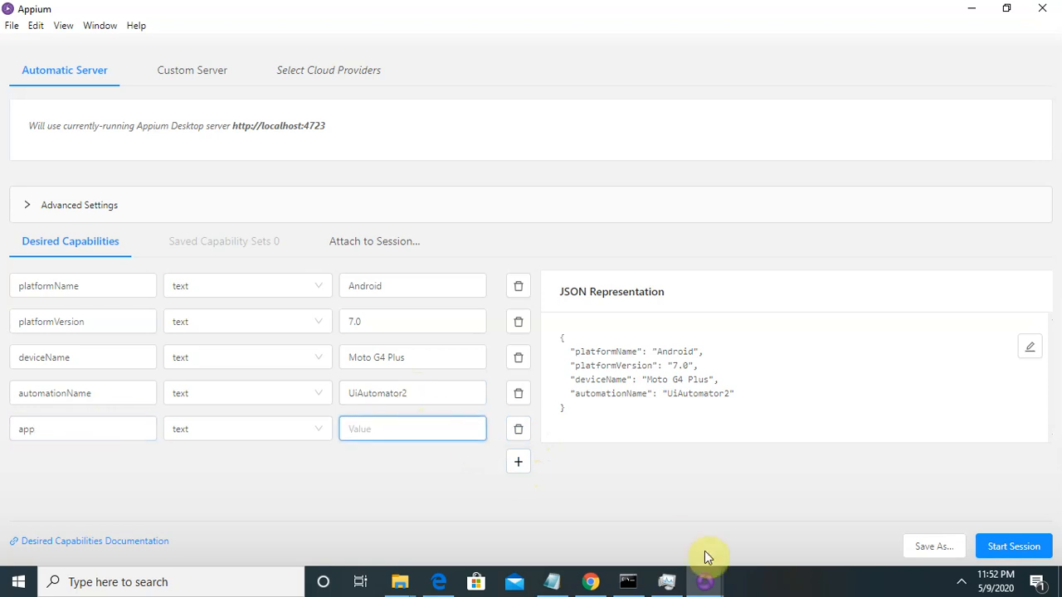
Step: Look through the Java download page in Chrome and Steps 6 and 7 of the Installation_step notes for the app's location
click(590, 584)
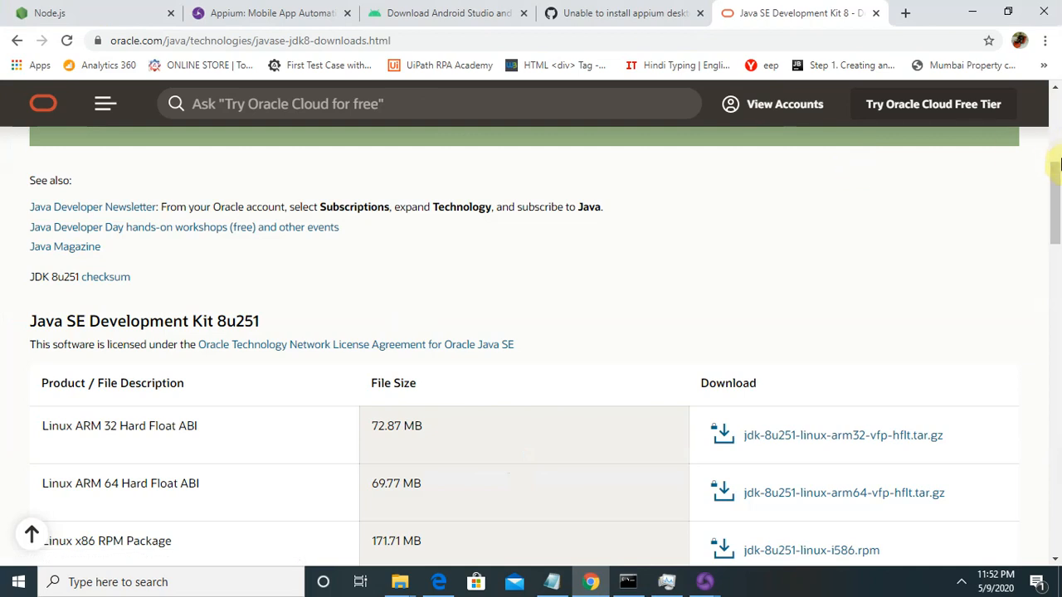
click(1055, 147)
drag(1056, 148, 1058, 191)
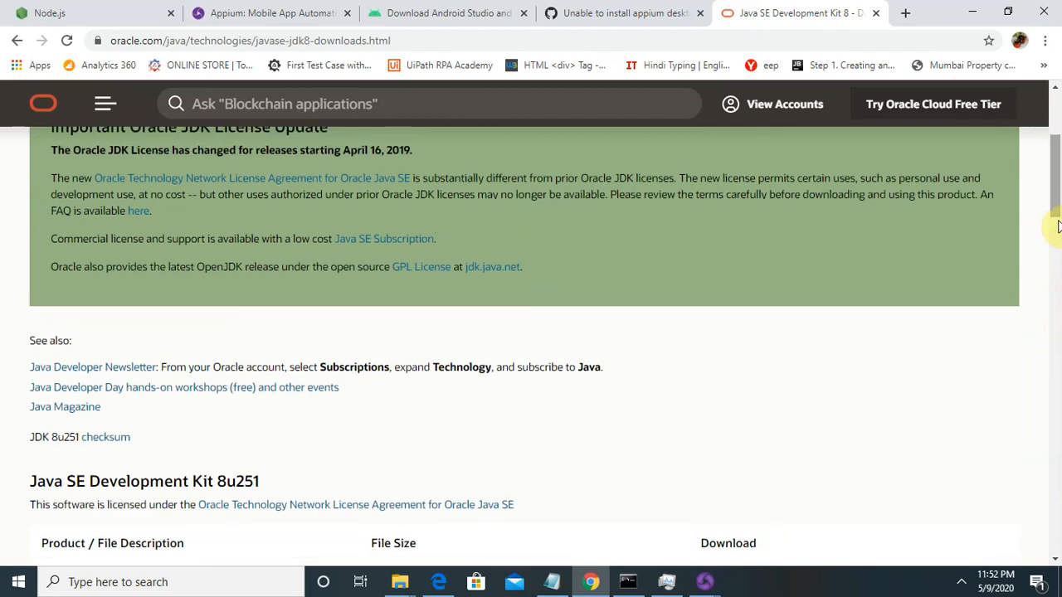
click(565, 580)
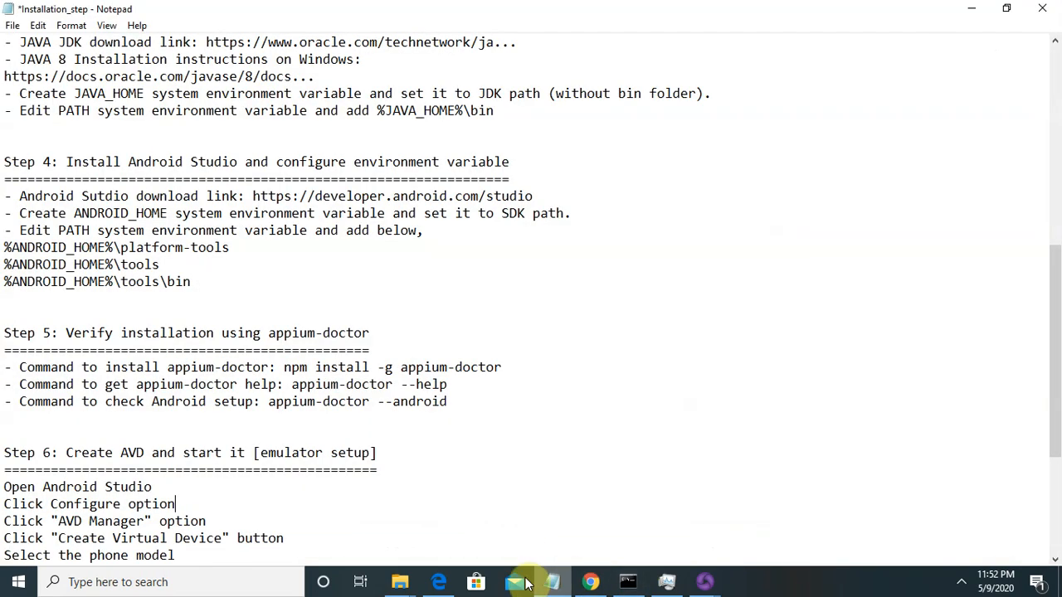
drag(1058, 330, 1058, 431)
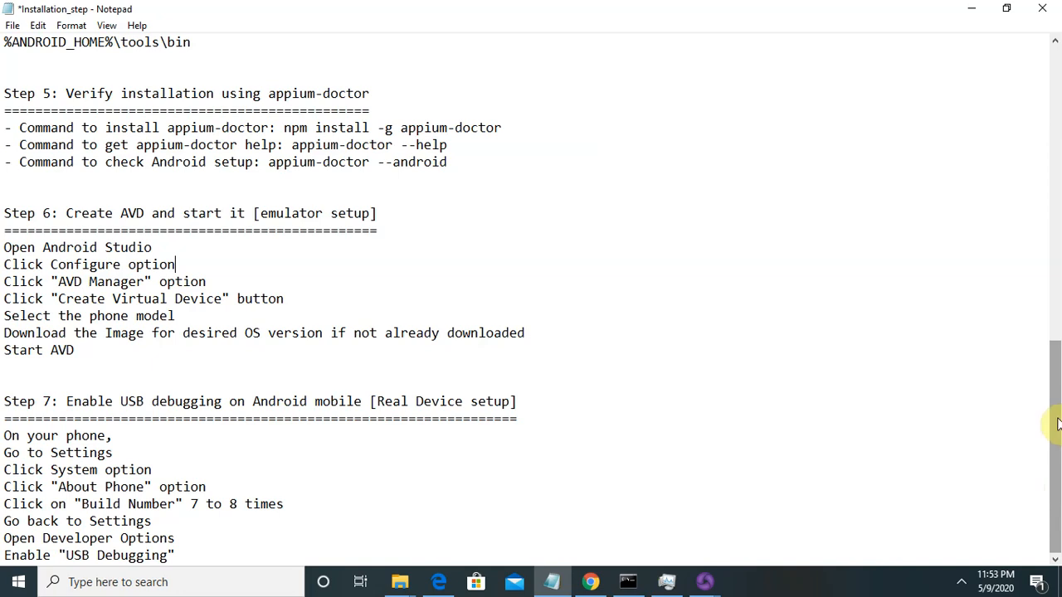
drag(1058, 424, 1057, 564)
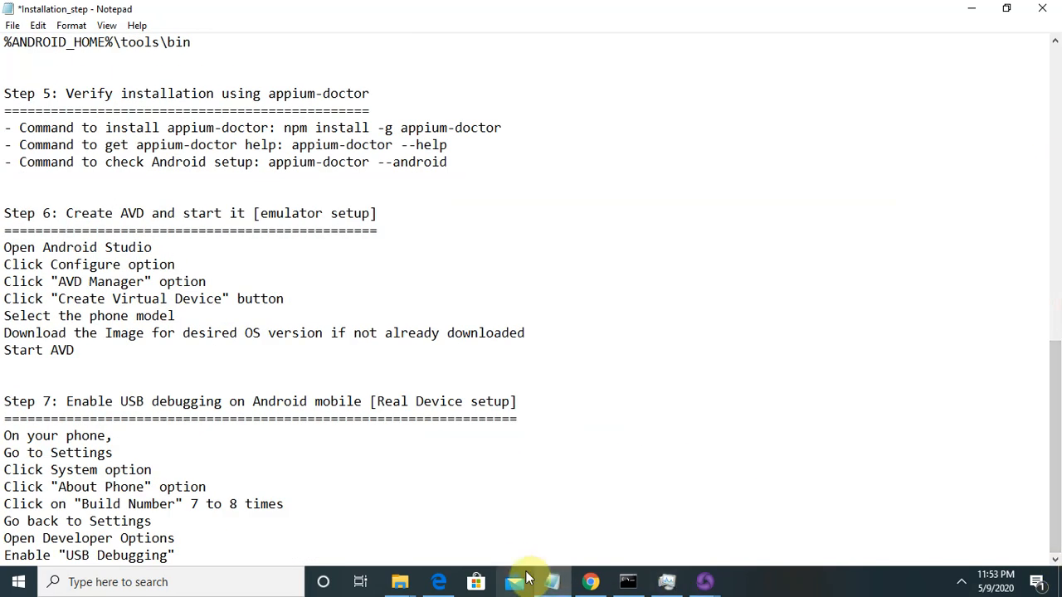
Step: Minimize the notes, Chrome, Appium, documentation and Command Prompt windows to reach the desktop
click(970, 8)
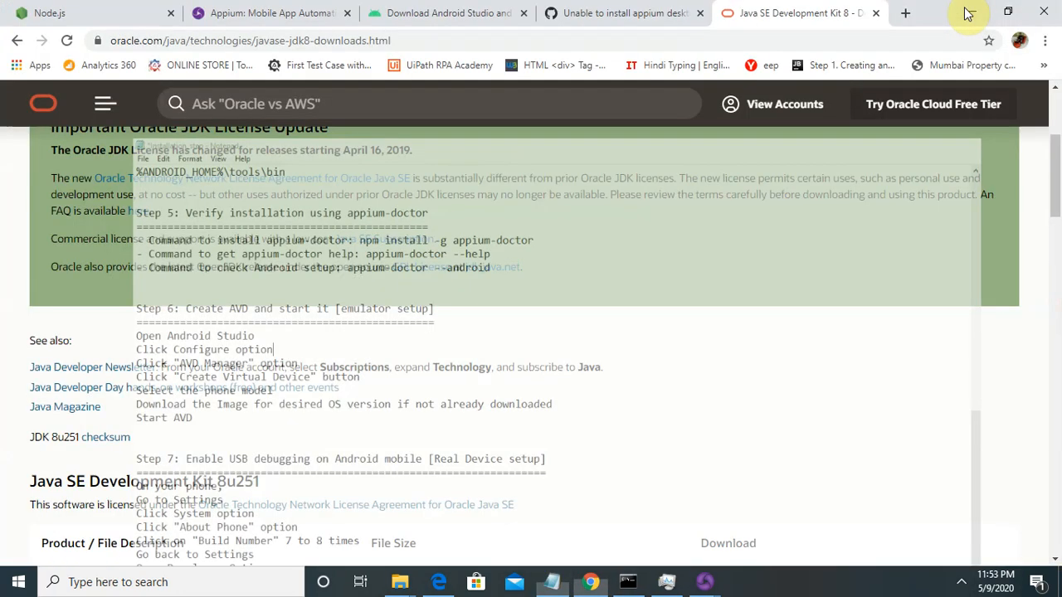
click(977, 10)
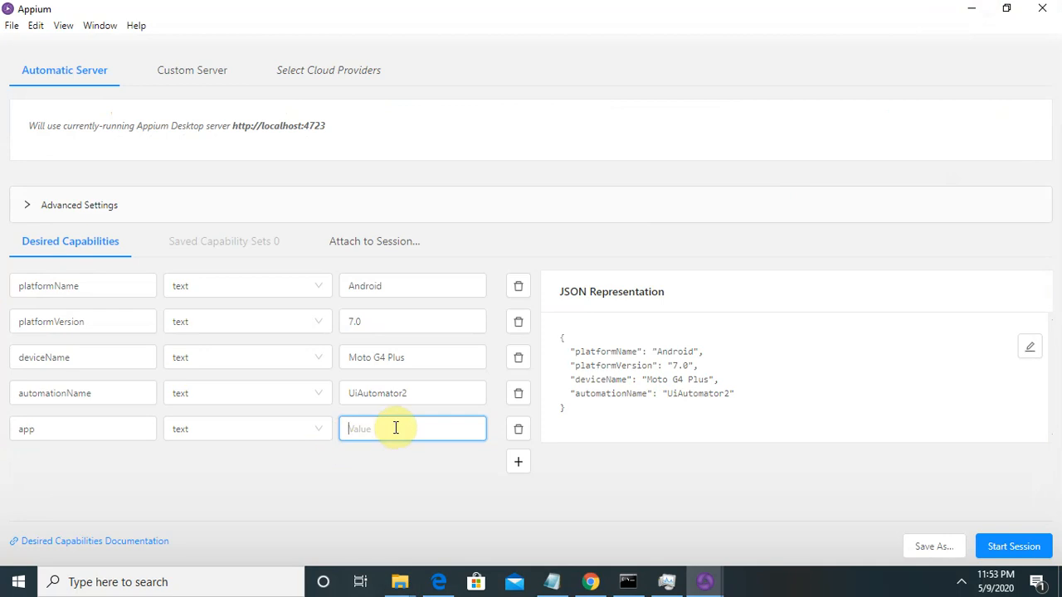
click(972, 8)
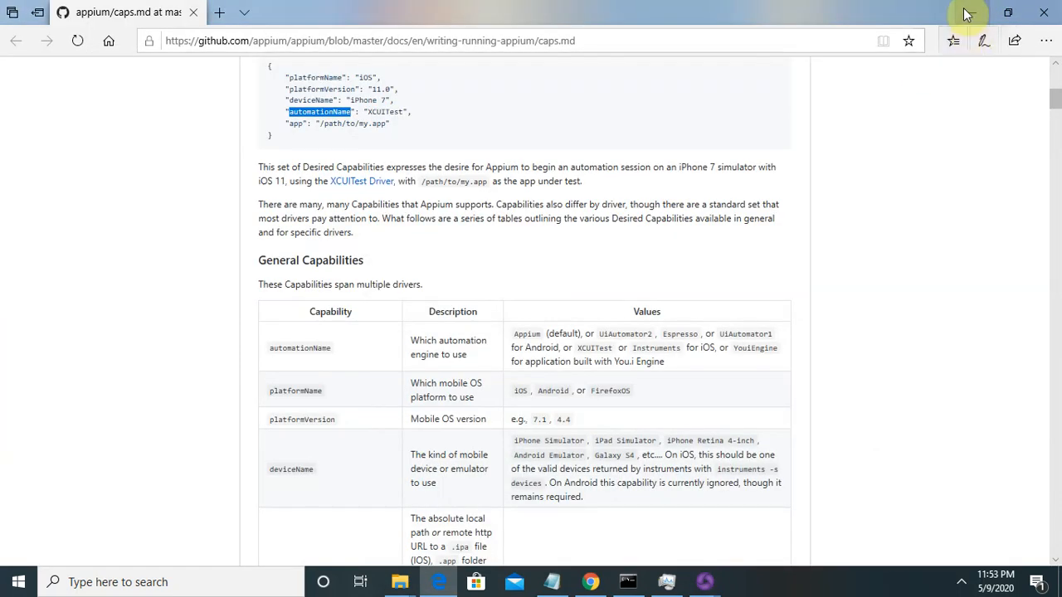
click(973, 12)
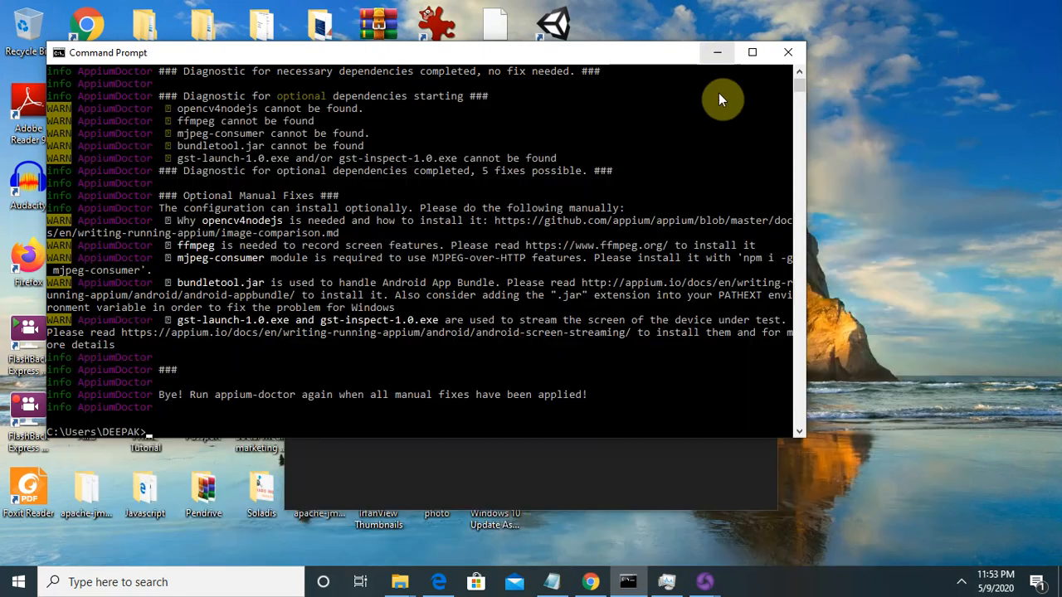
click(720, 56)
click(688, 68)
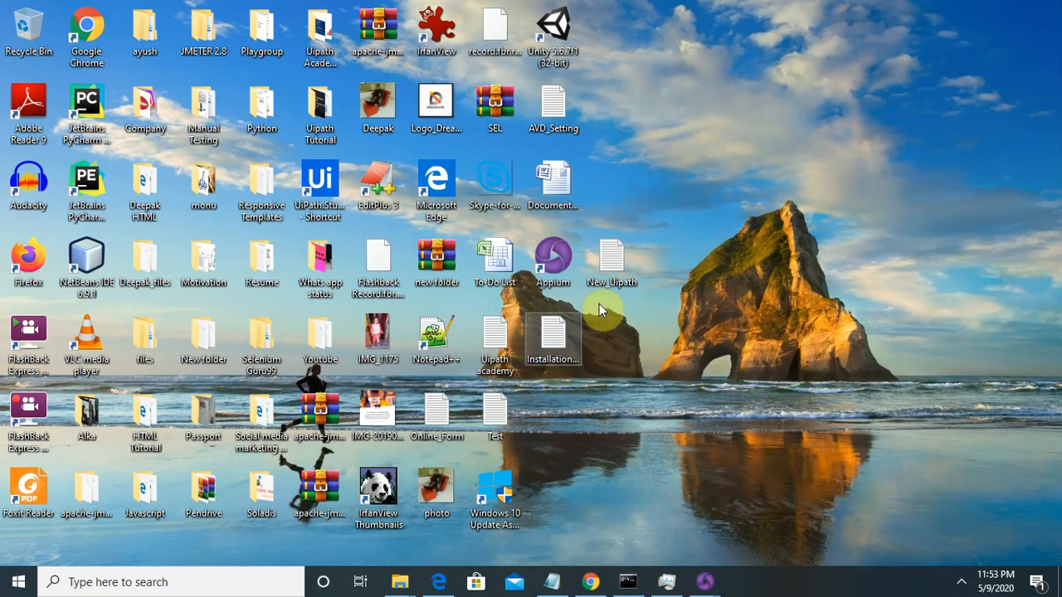
double_click(616, 274)
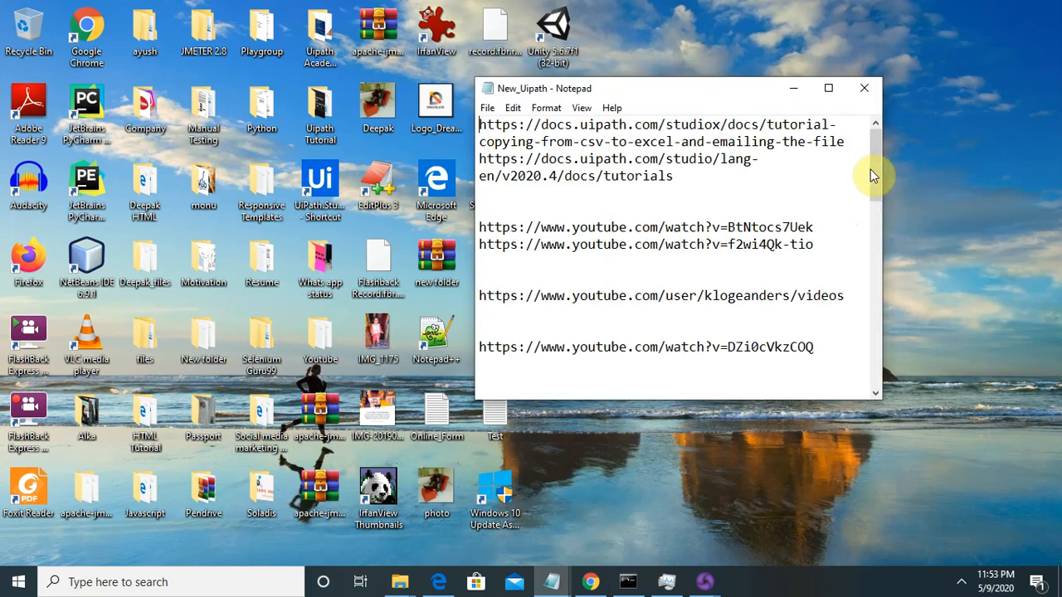
drag(878, 199, 867, 378)
drag(624, 282, 478, 261)
key(ctrl+c)
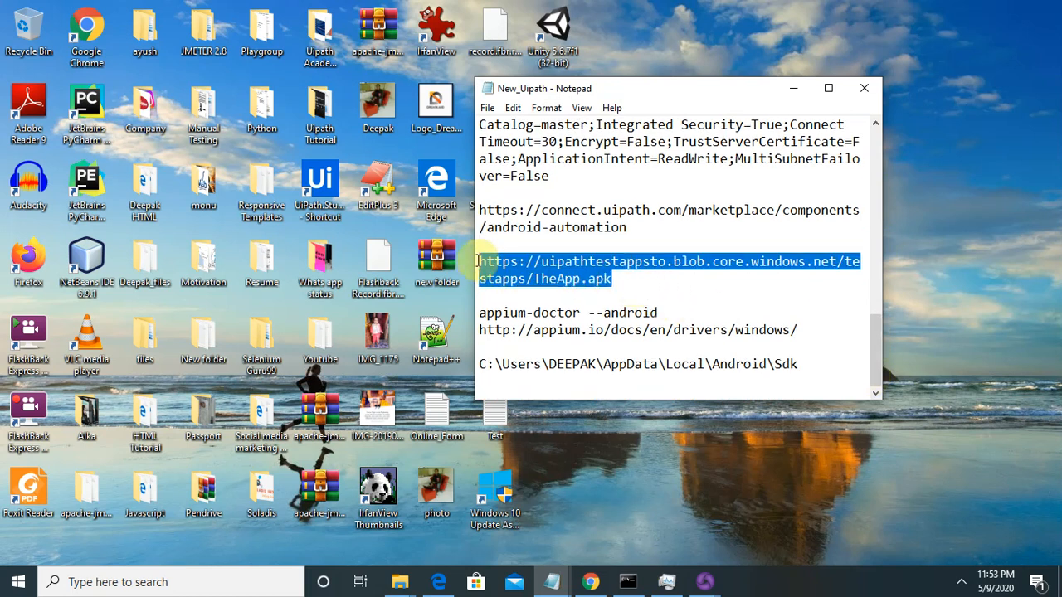
click(795, 90)
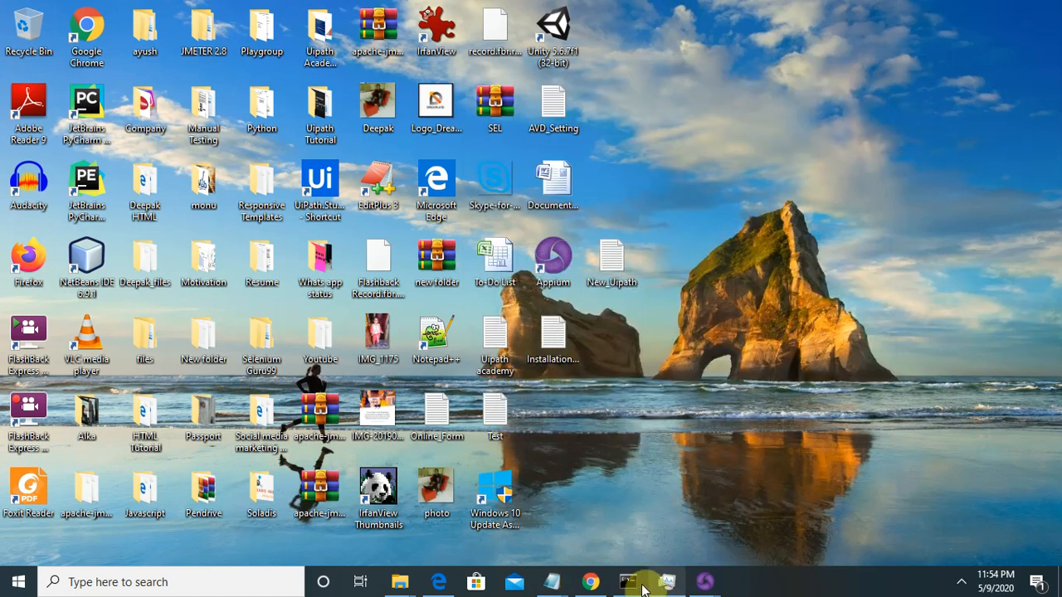
Step: Return to the Appium window and paste the copied TheApp.apk link as the value of the app capability
click(589, 583)
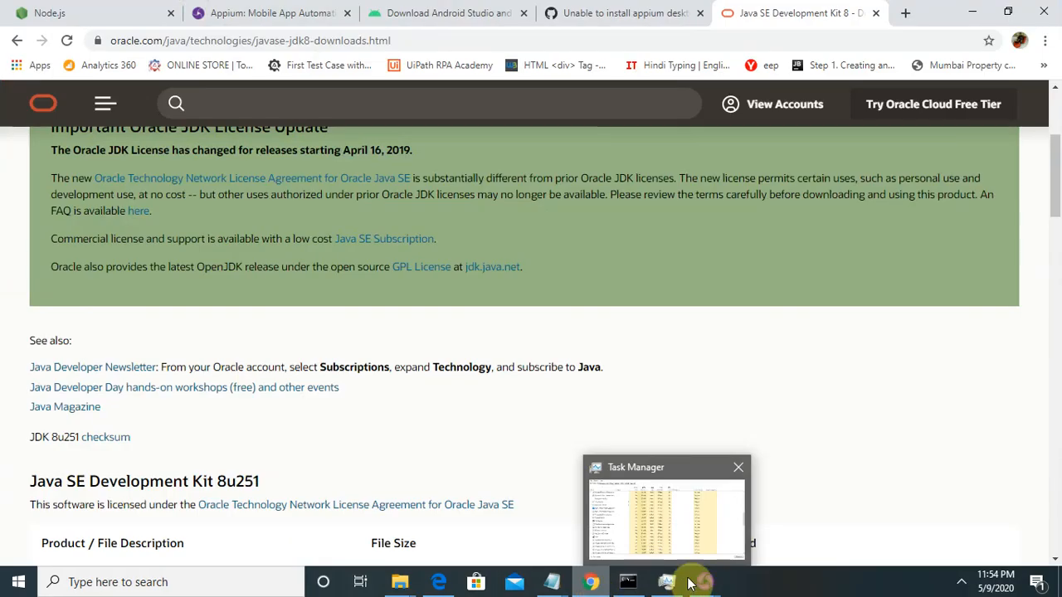
mouse_move(711, 588)
click(747, 521)
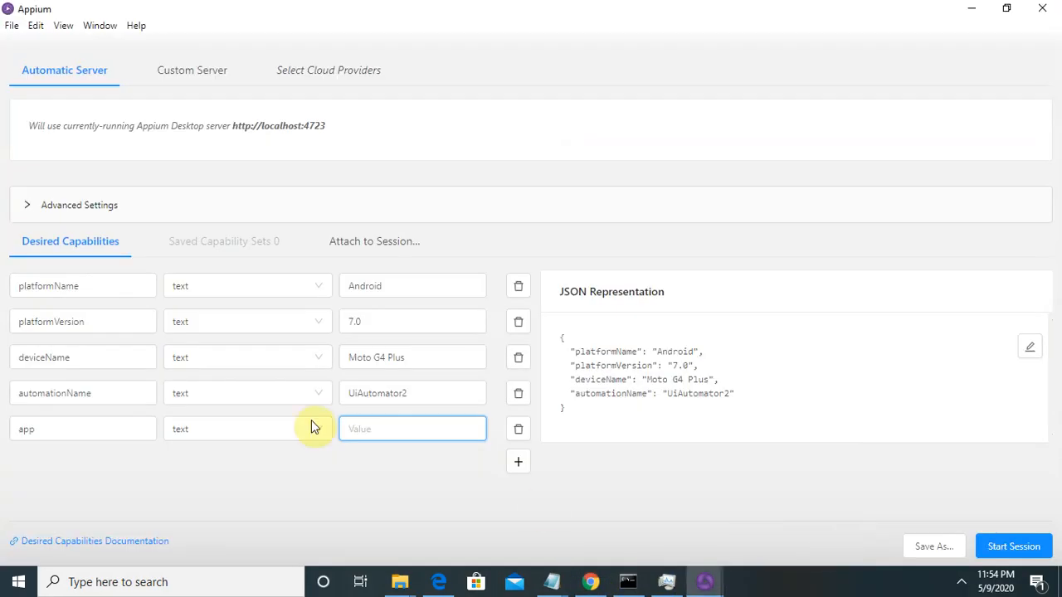
click(452, 429)
key(ctrl+v)
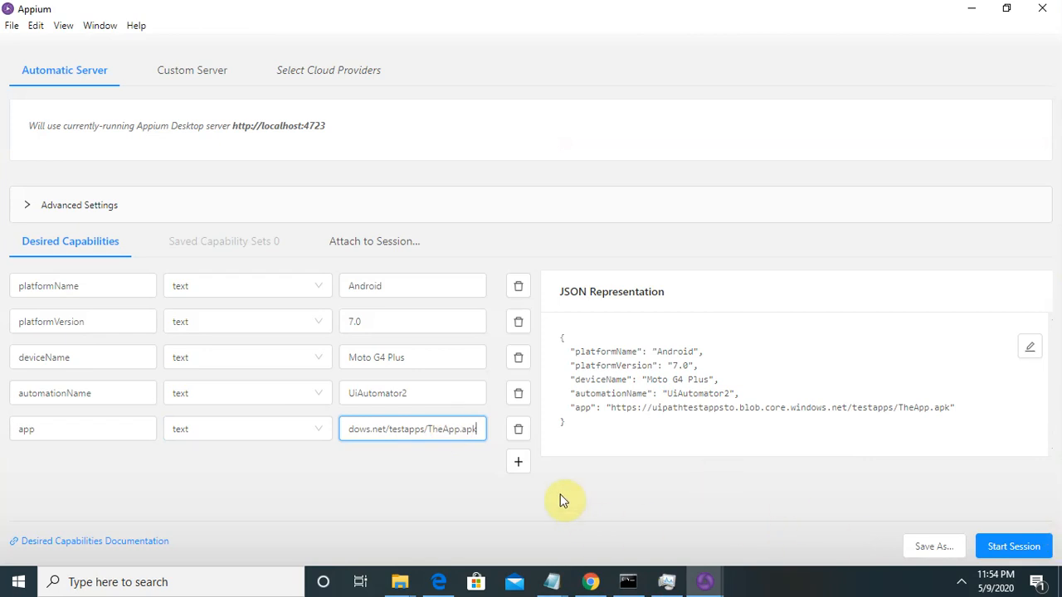
Step: Review the npm install and appium-doctor --android output in the Command Prompt, then minimize it
click(631, 581)
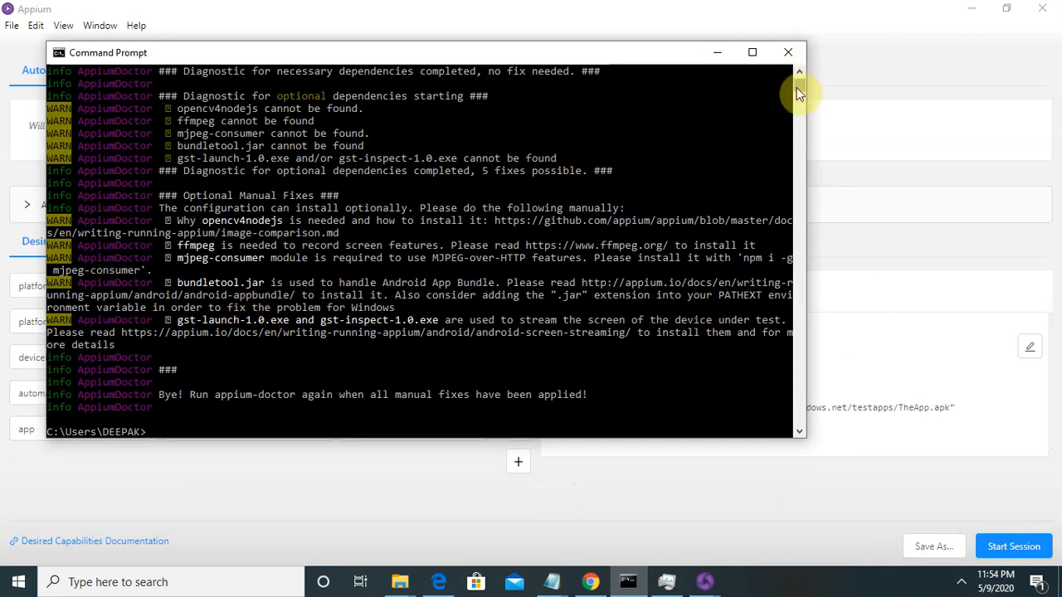
drag(797, 89, 797, 82)
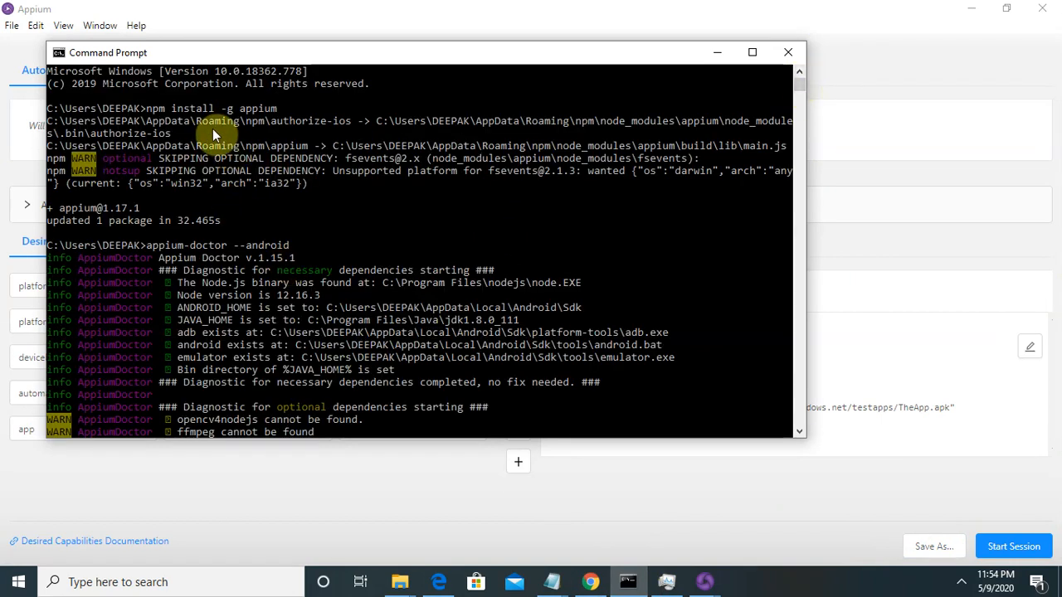
click(799, 431)
drag(799, 433, 799, 434)
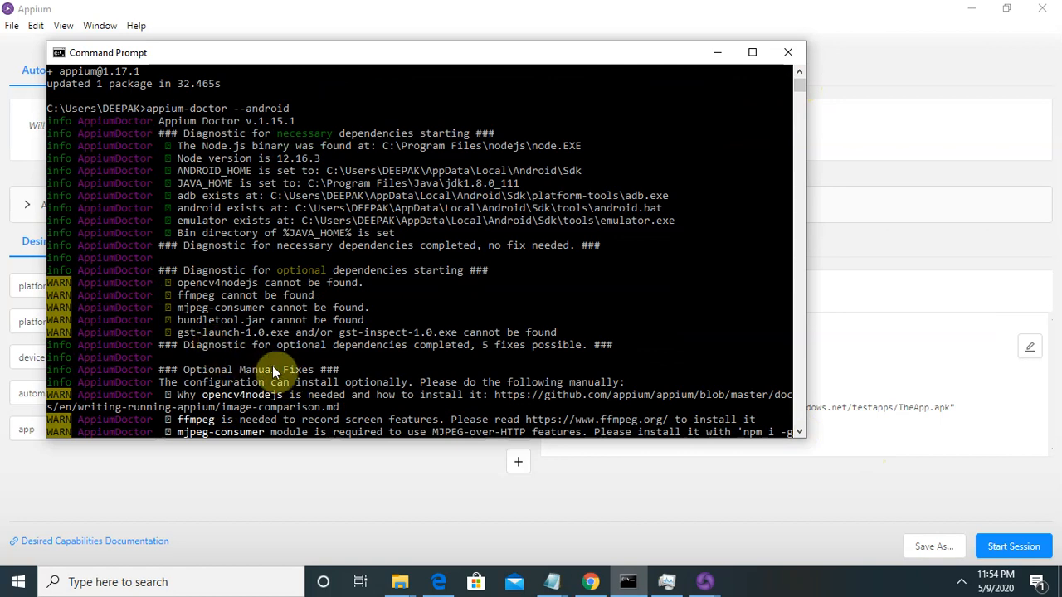
click(799, 432)
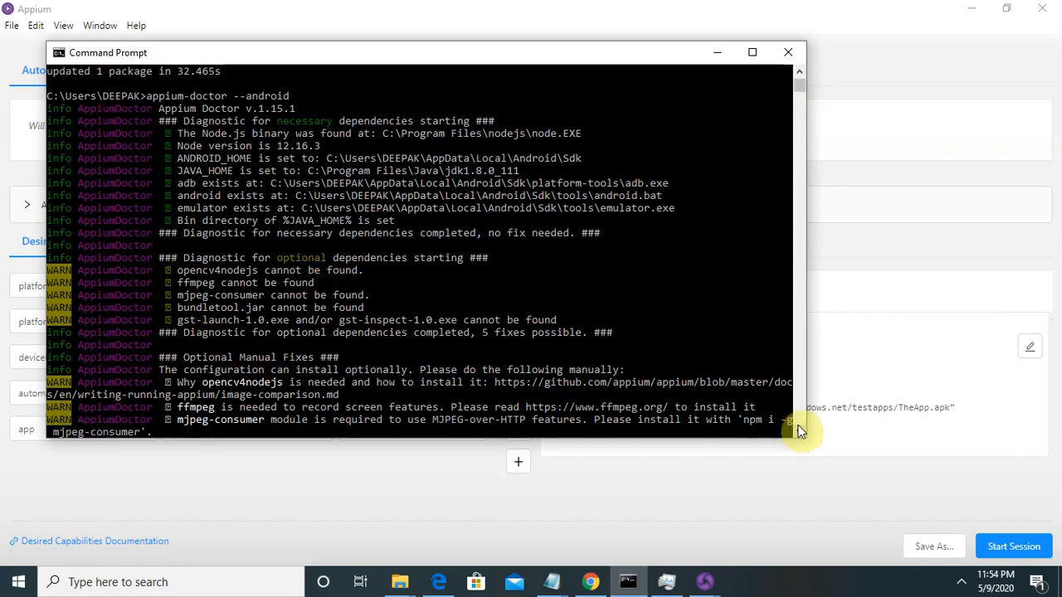
click(799, 432)
click(798, 432)
click(798, 432)
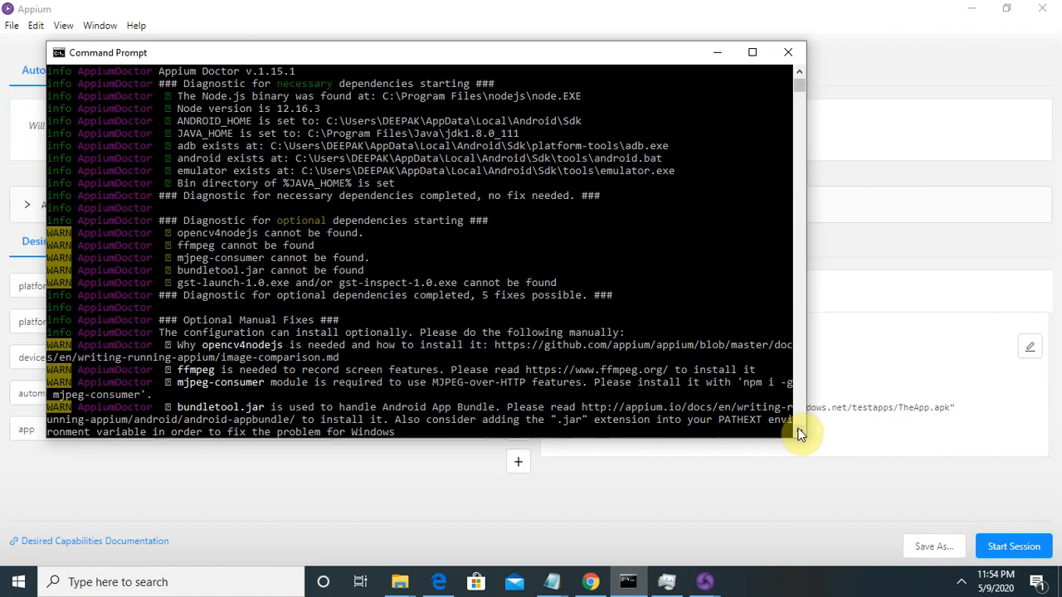
click(799, 433)
click(799, 432)
click(799, 435)
click(799, 435)
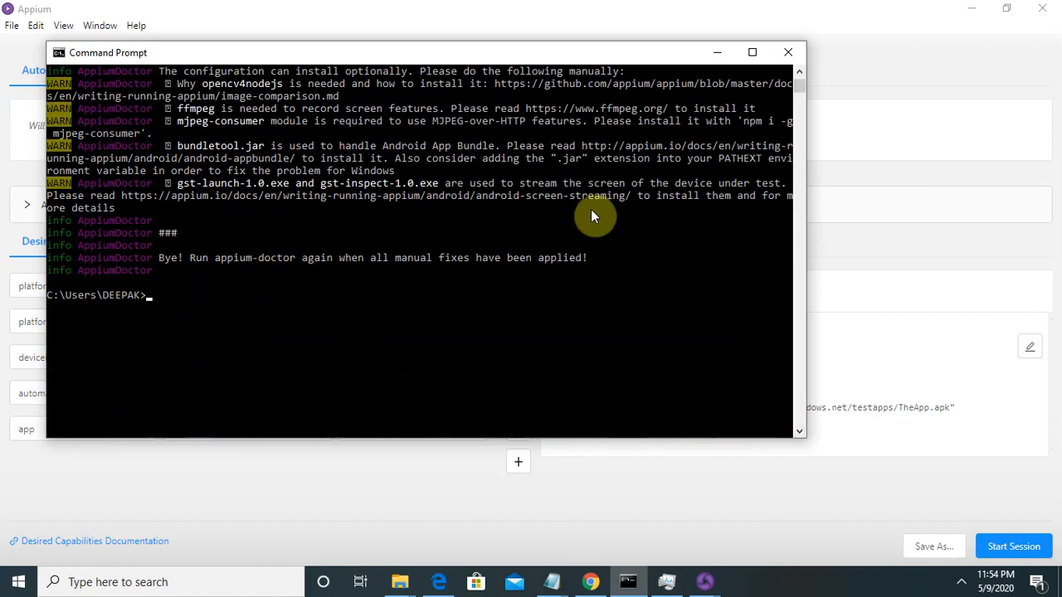
click(717, 52)
Step: Start the Appium session with the defined capabilities, retrying as needed, and close the Command Prompt window
click(1013, 548)
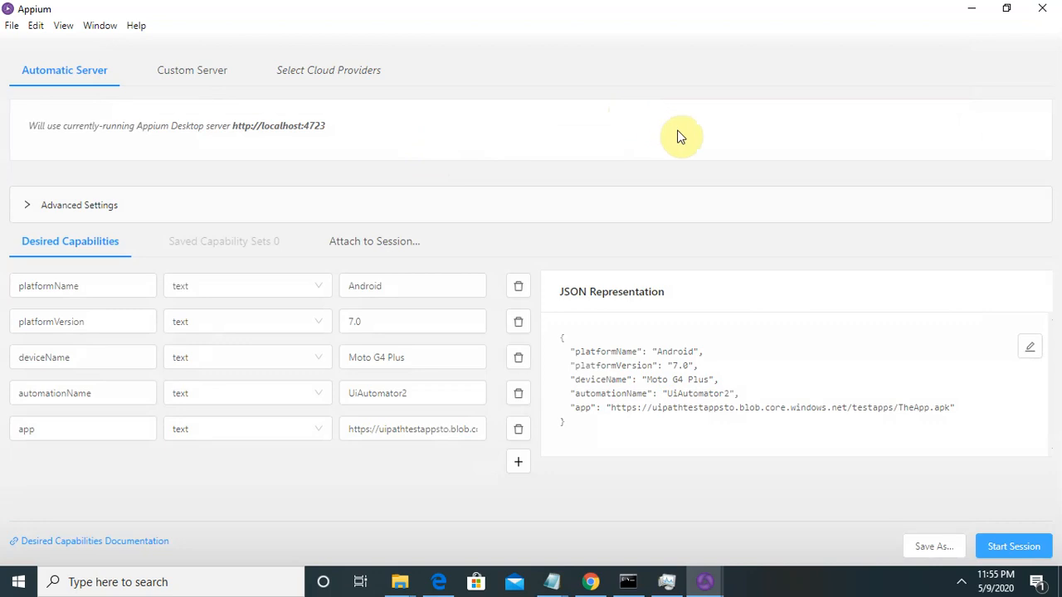
click(1016, 546)
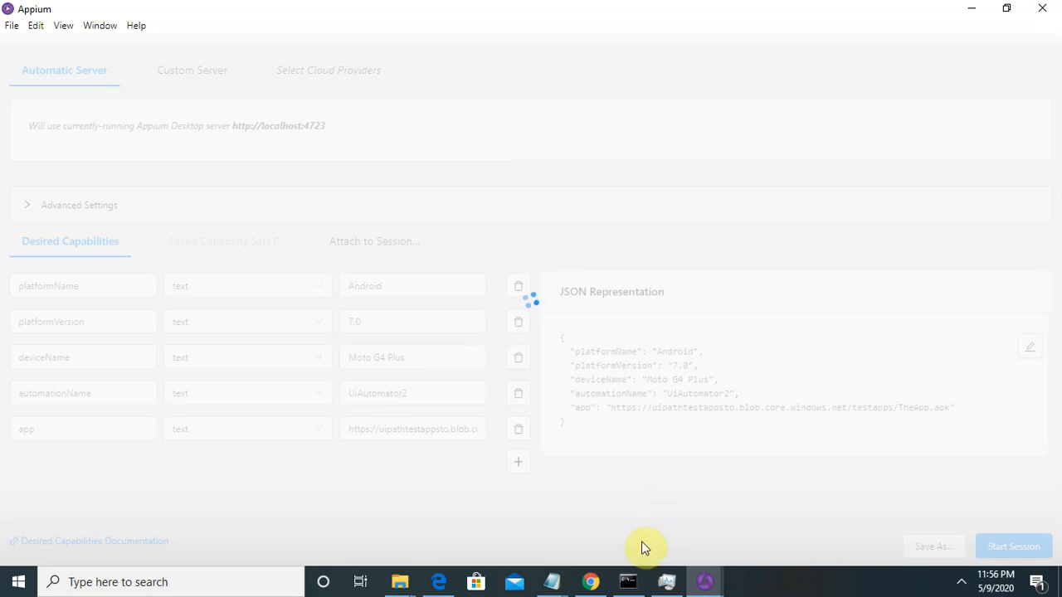
click(628, 582)
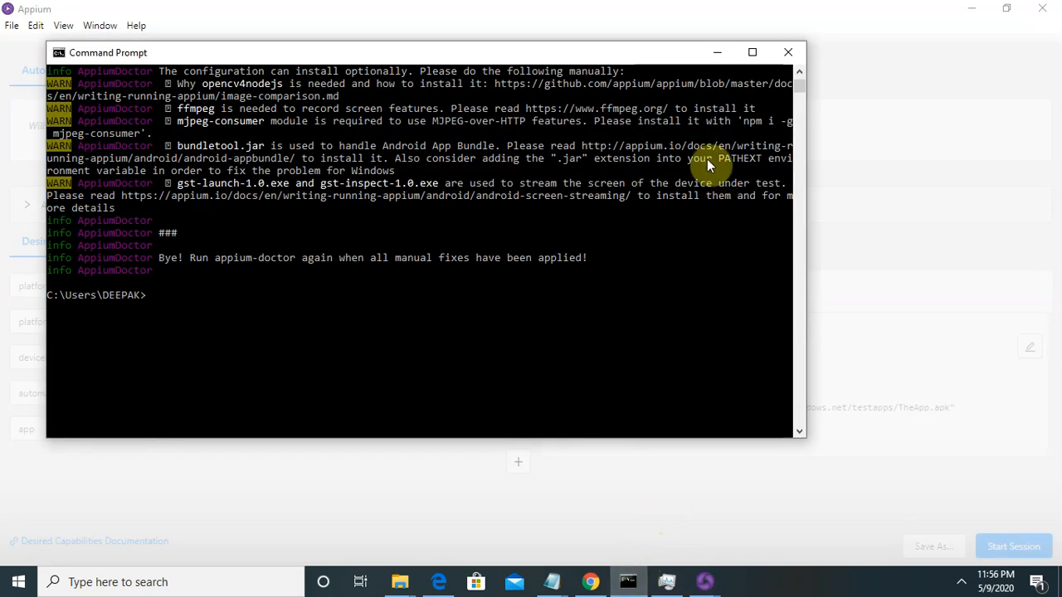
click(789, 54)
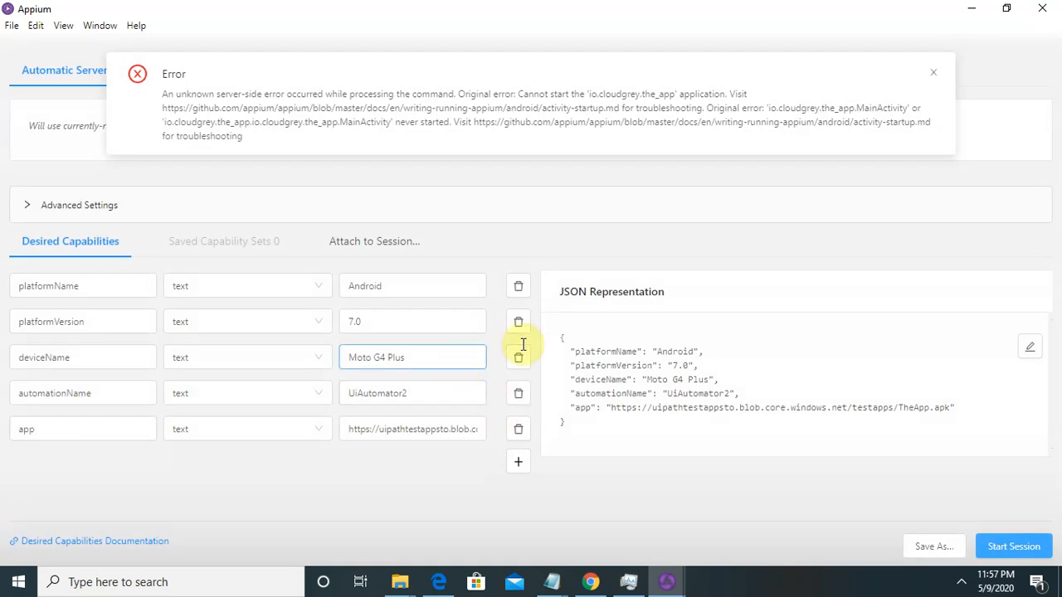
click(1000, 550)
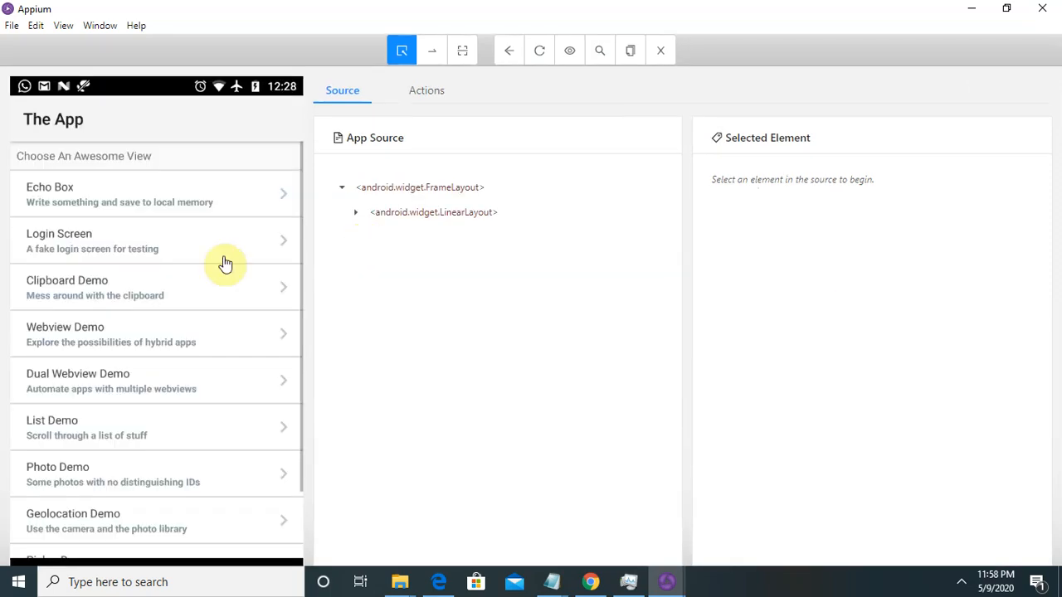
Step: Inspect the Echo Box title and the Login Screen description elements of The App, and minimize the Appium and Chrome windows
click(45, 187)
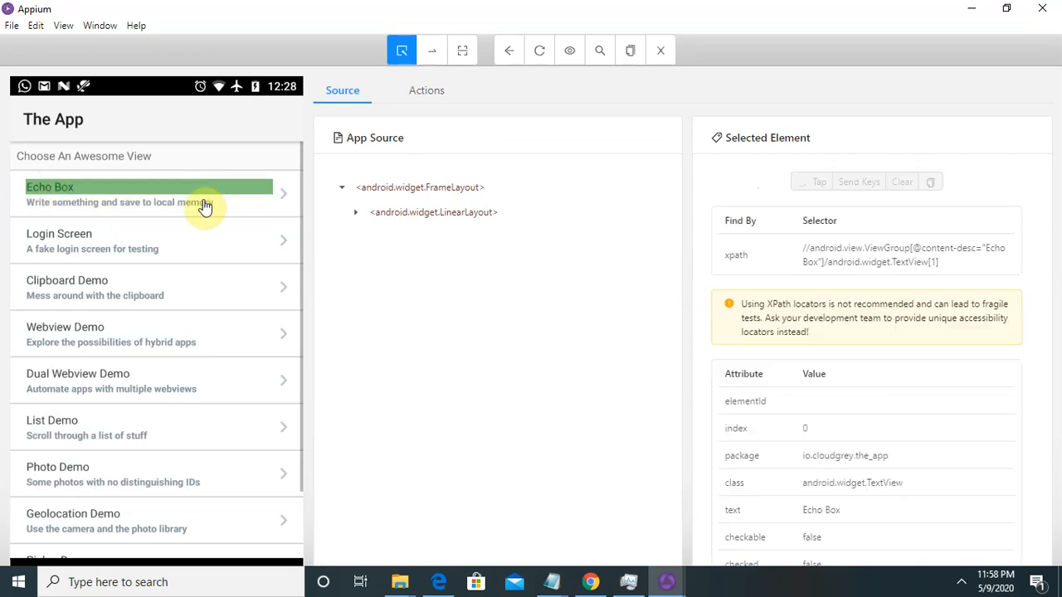
click(100, 250)
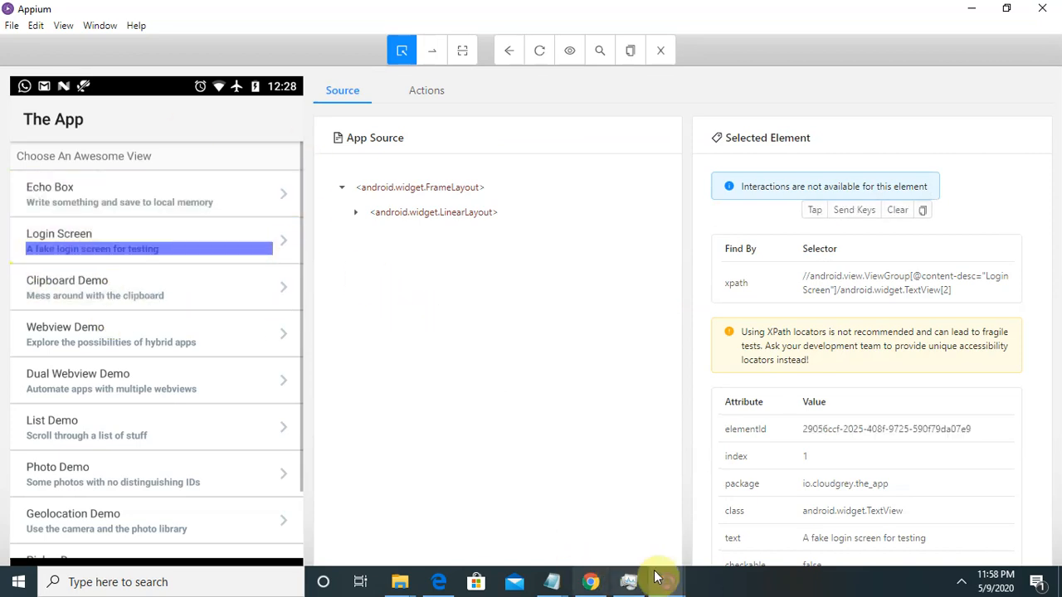
click(972, 10)
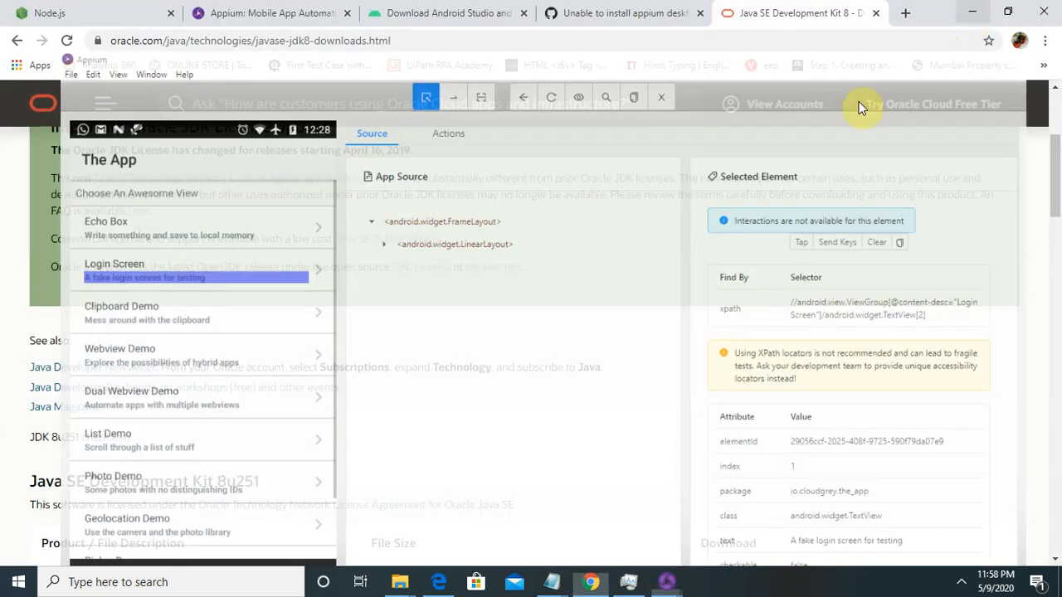
click(976, 15)
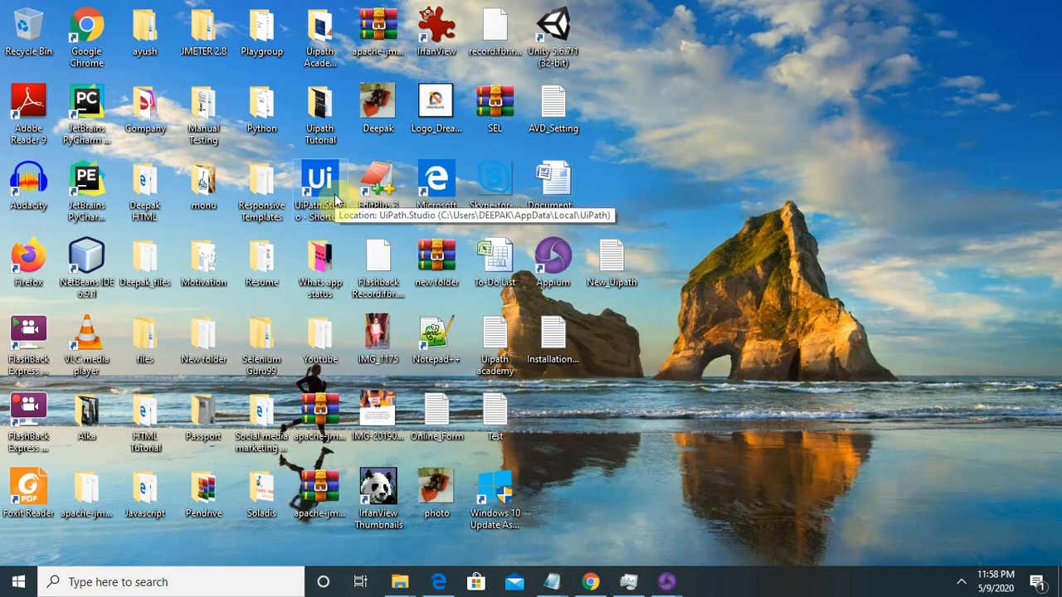
Step: Launch UiPath Studio from its desktop shortcut and close the Welcome to Studio dialog
click(328, 194)
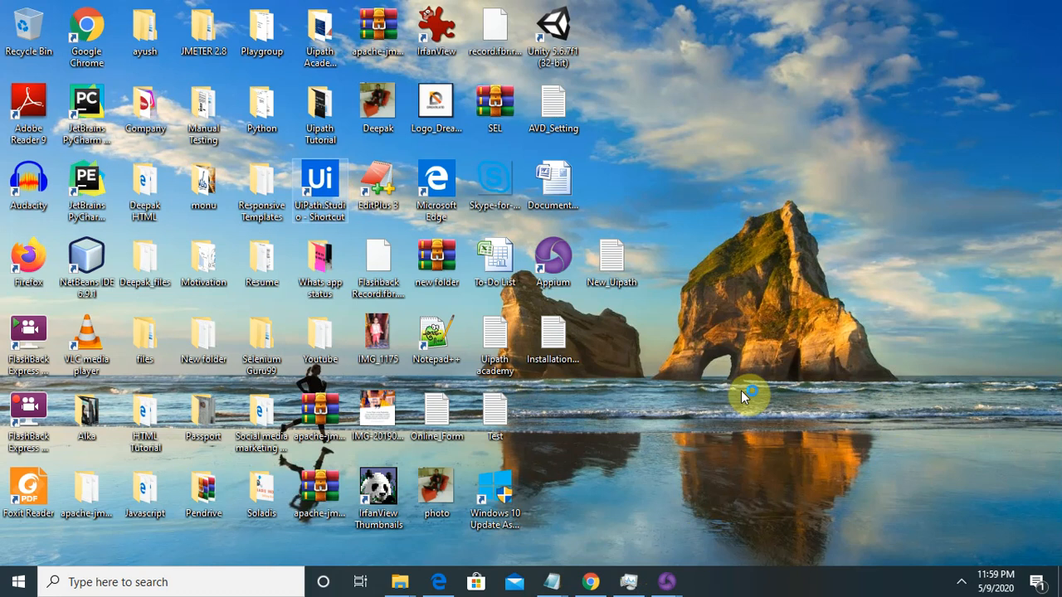
click(668, 582)
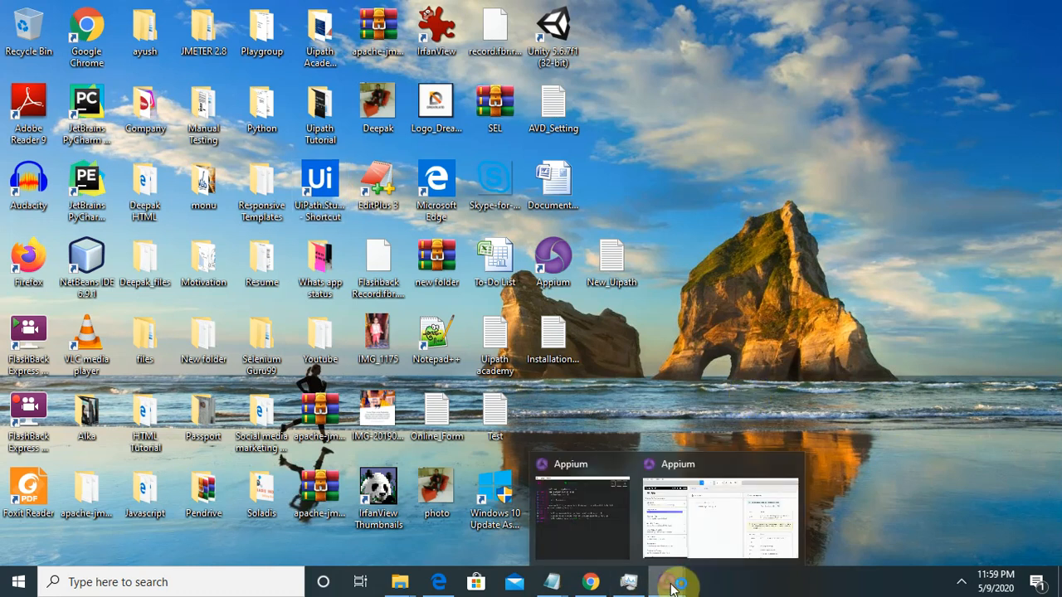
click(710, 540)
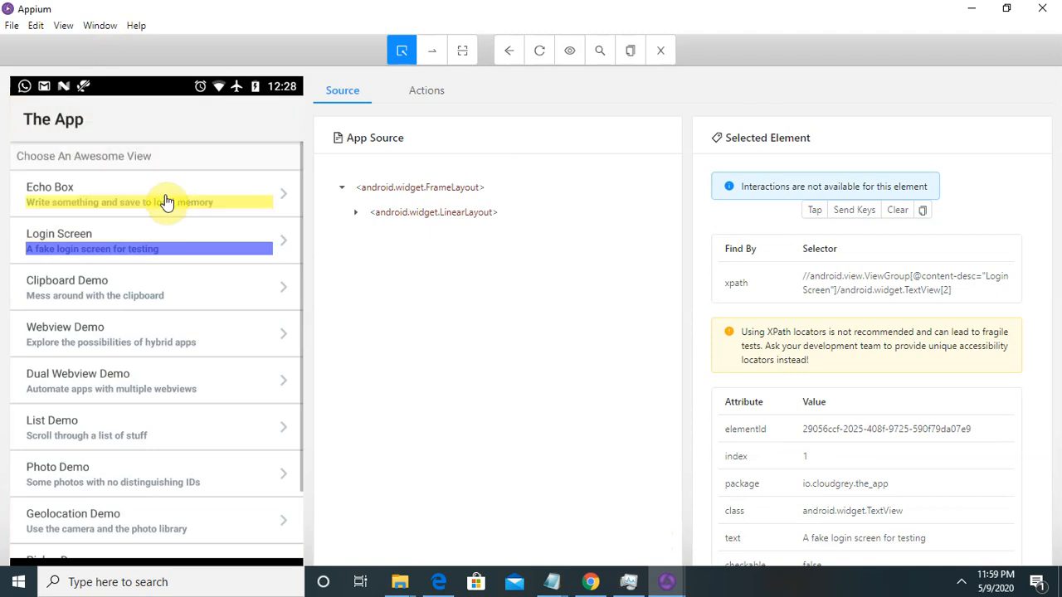
click(979, 13)
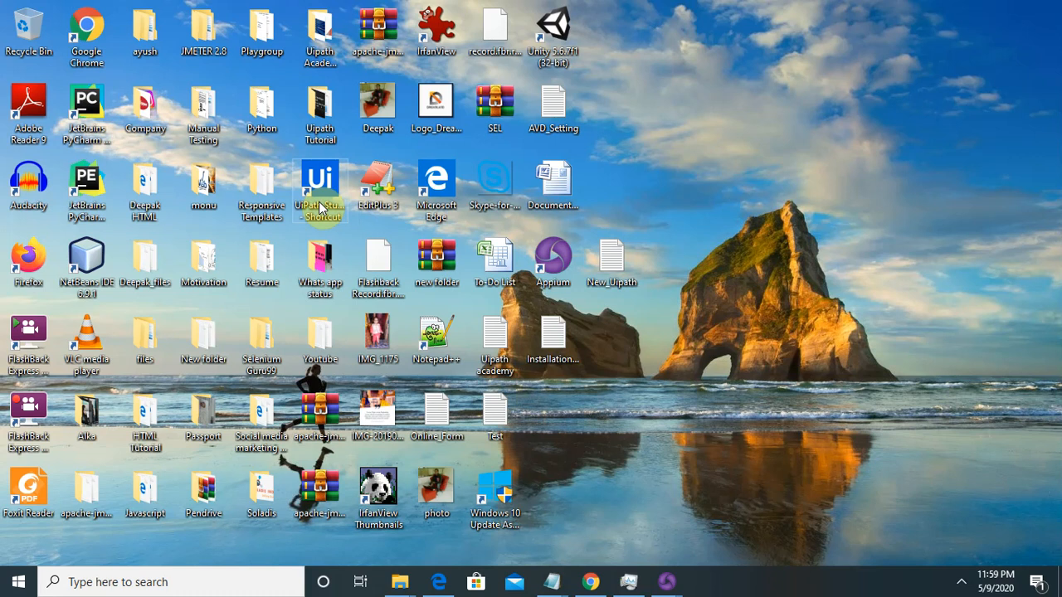
double_click(319, 202)
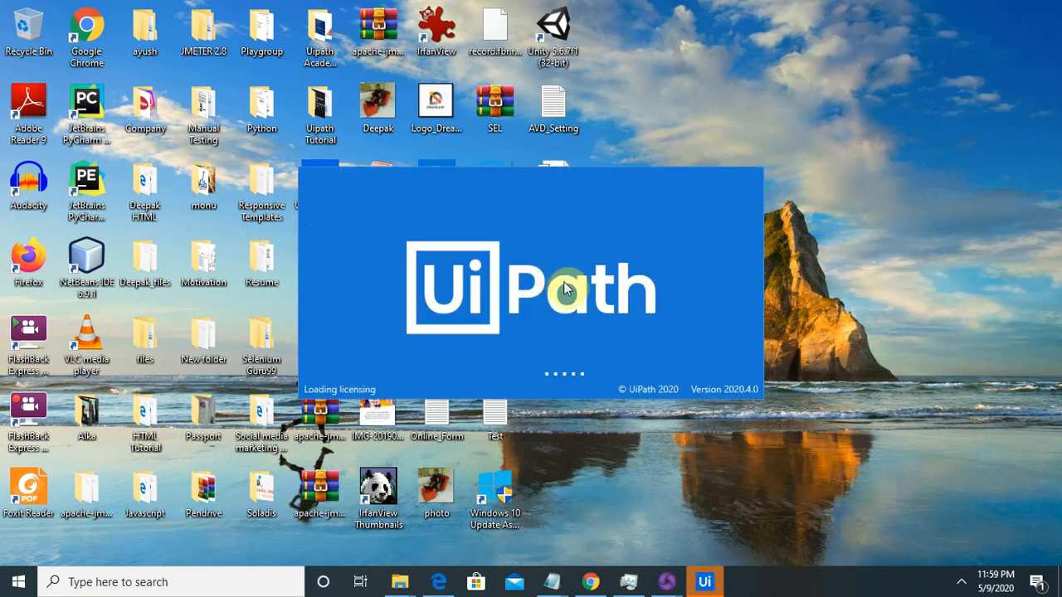
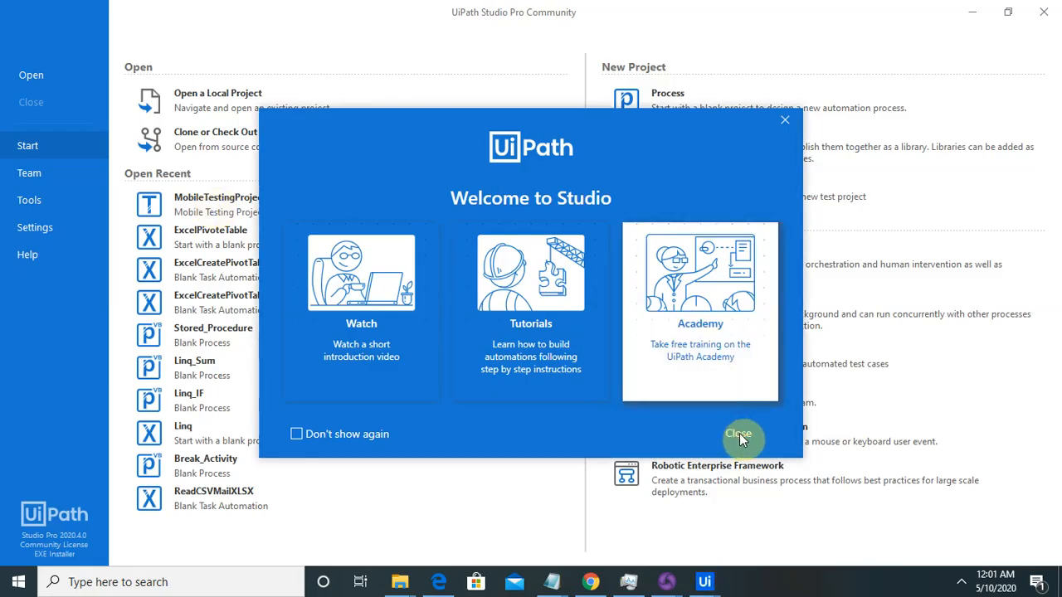
click(739, 435)
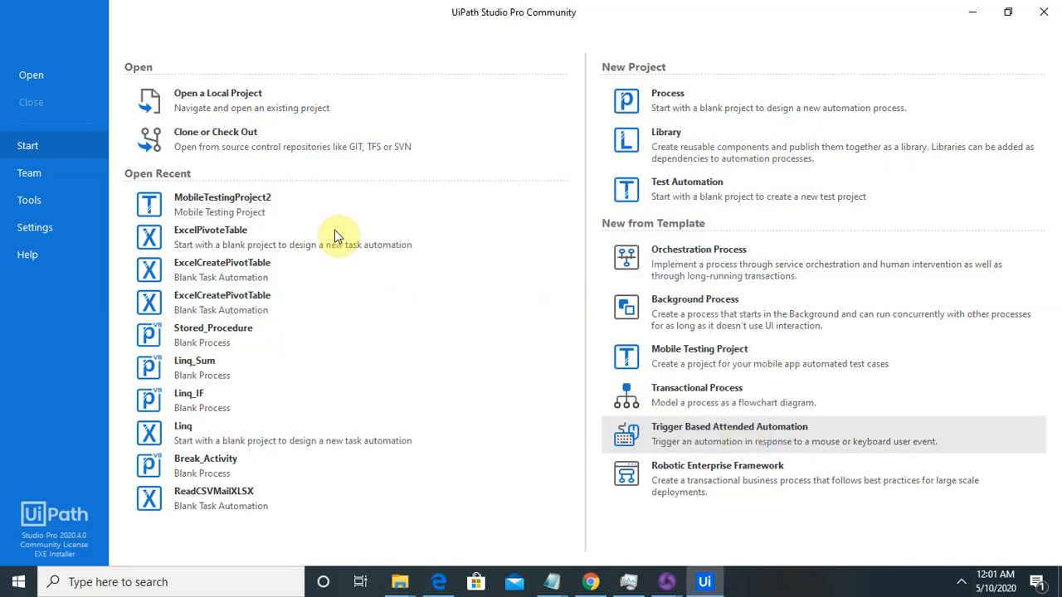
Step: Open the recent project MobileTestingProject2, check the Appium inspector while it loads, and return to UiPath Studio
click(290, 210)
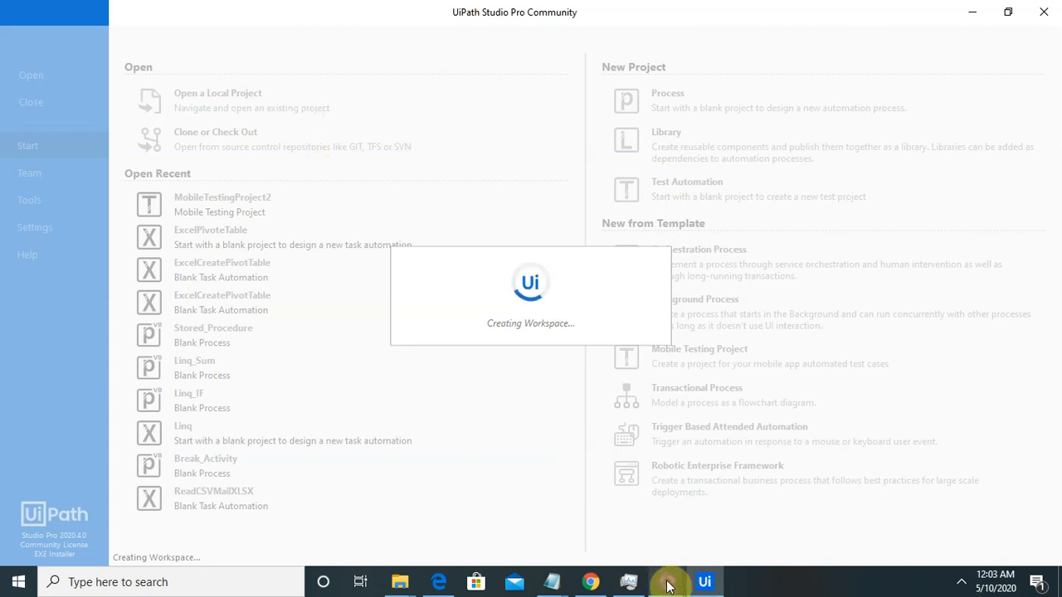
mouse_move(668, 585)
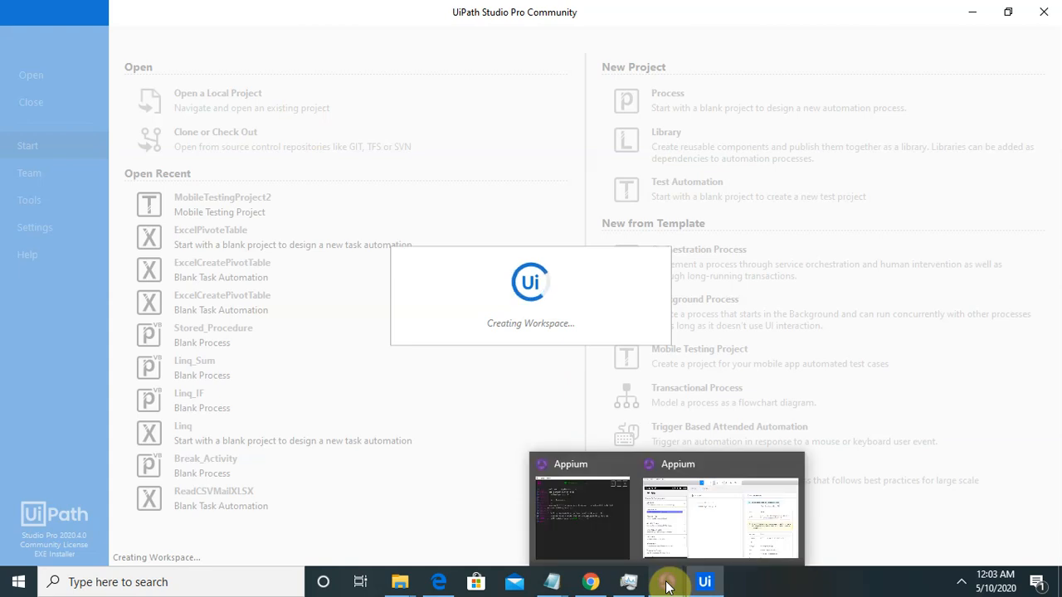
mouse_move(697, 537)
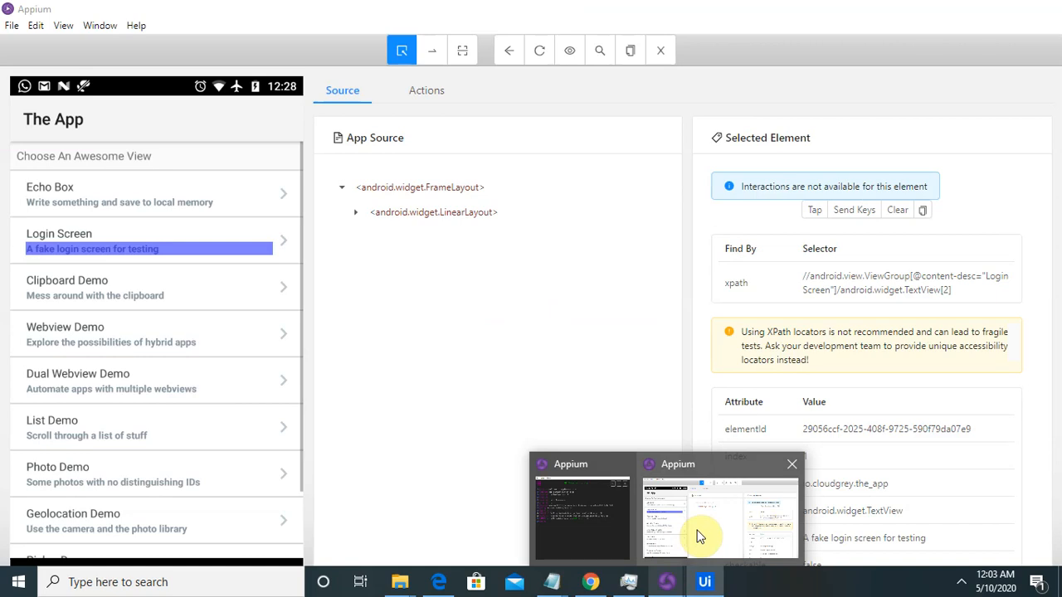
mouse_move(556, 478)
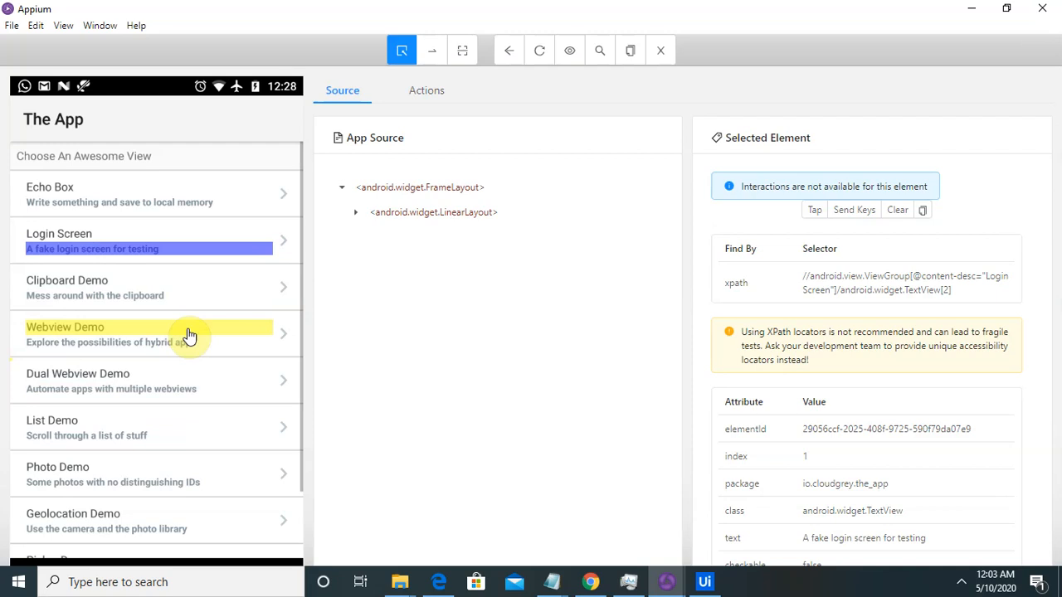
click(704, 582)
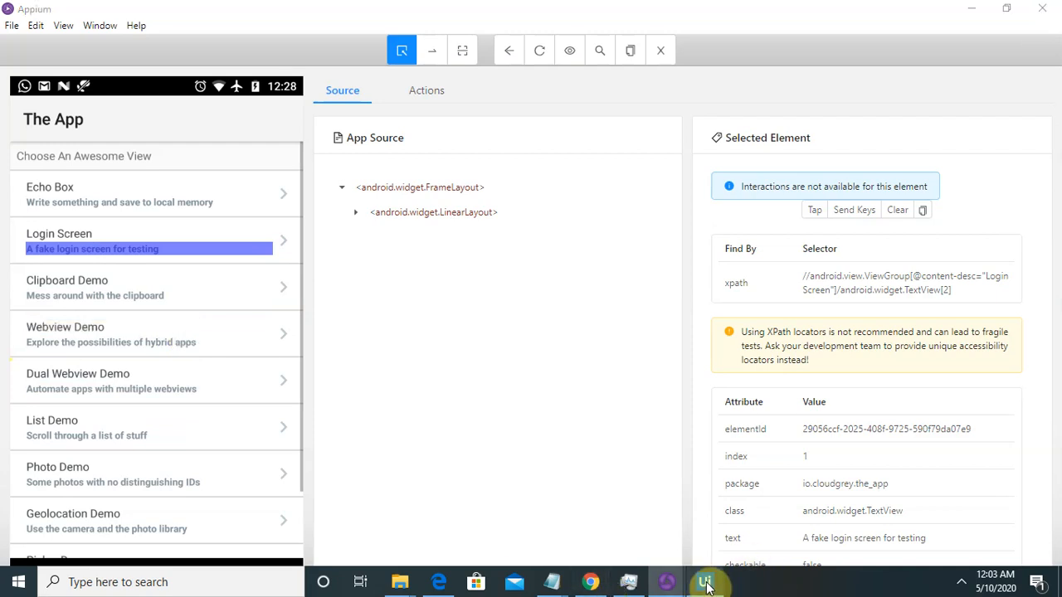
click(973, 12)
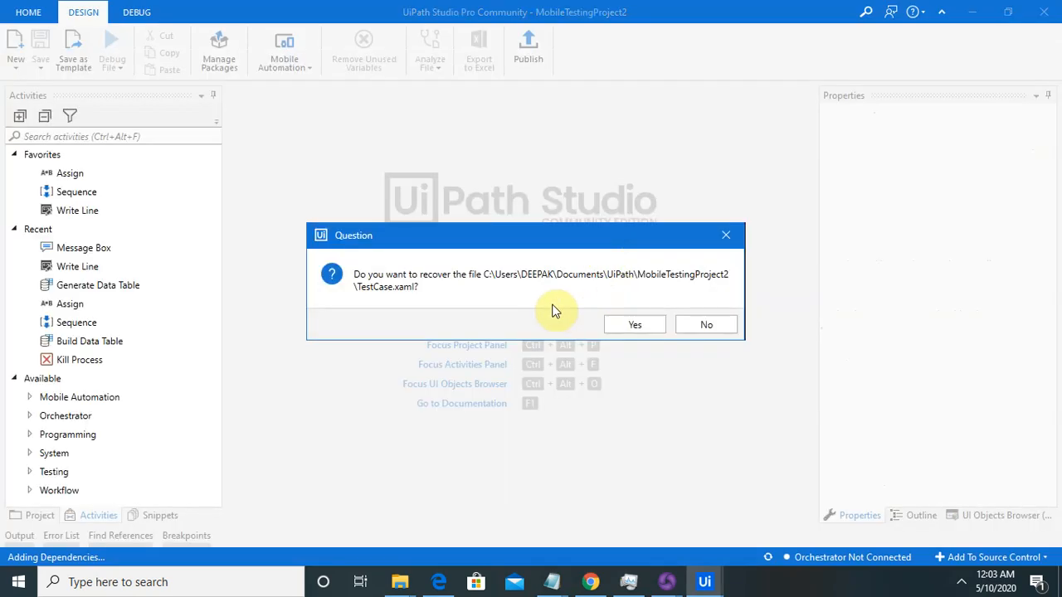
Step: Recover the project's TestCase.xaml file and save it as TestCase(Autosaved) in the MobileTestingProject2 folder
click(635, 327)
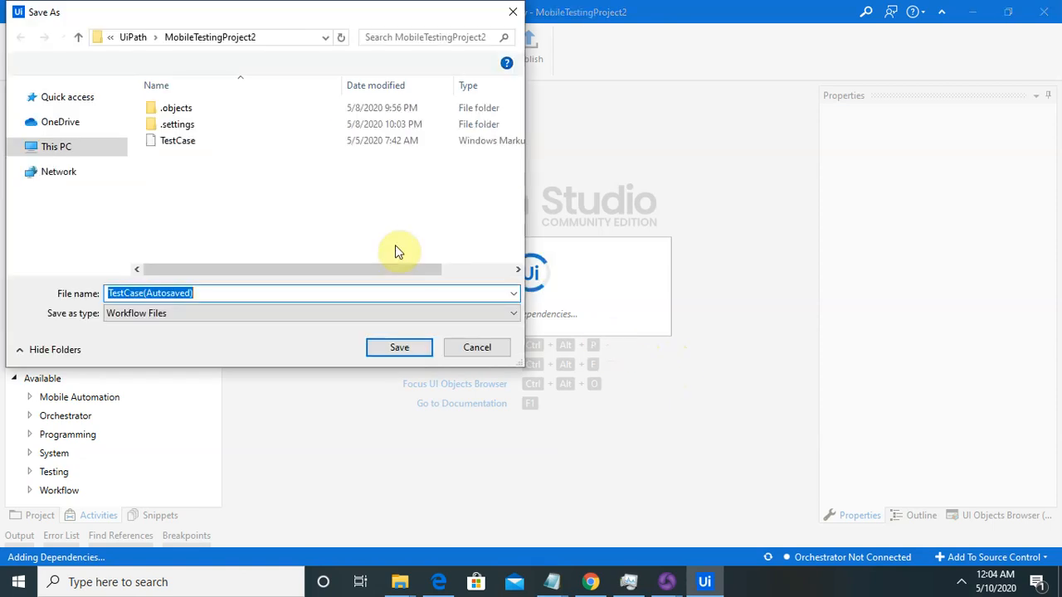
click(402, 352)
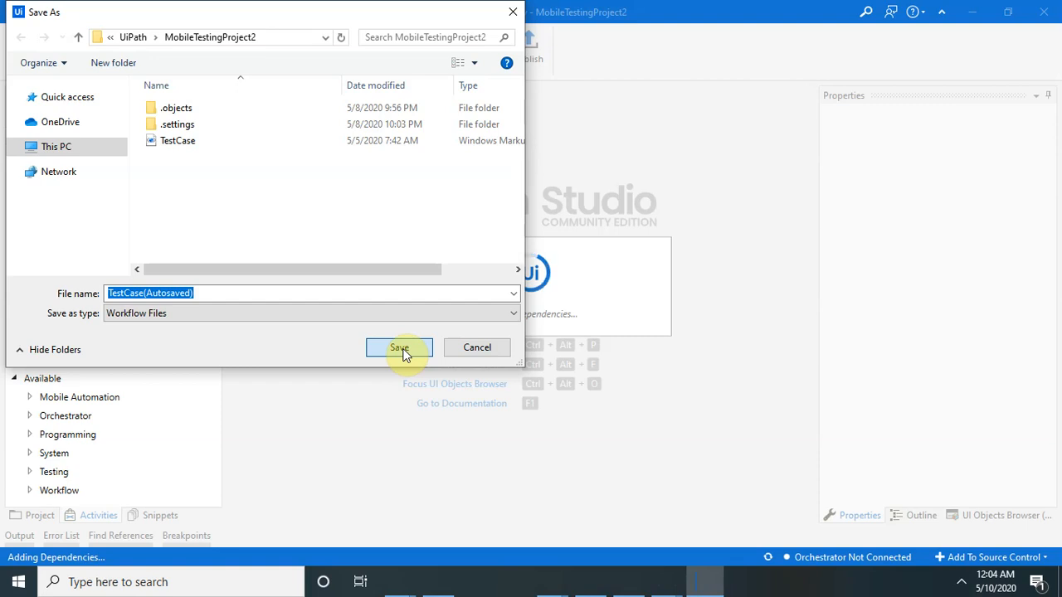
click(401, 348)
click(399, 347)
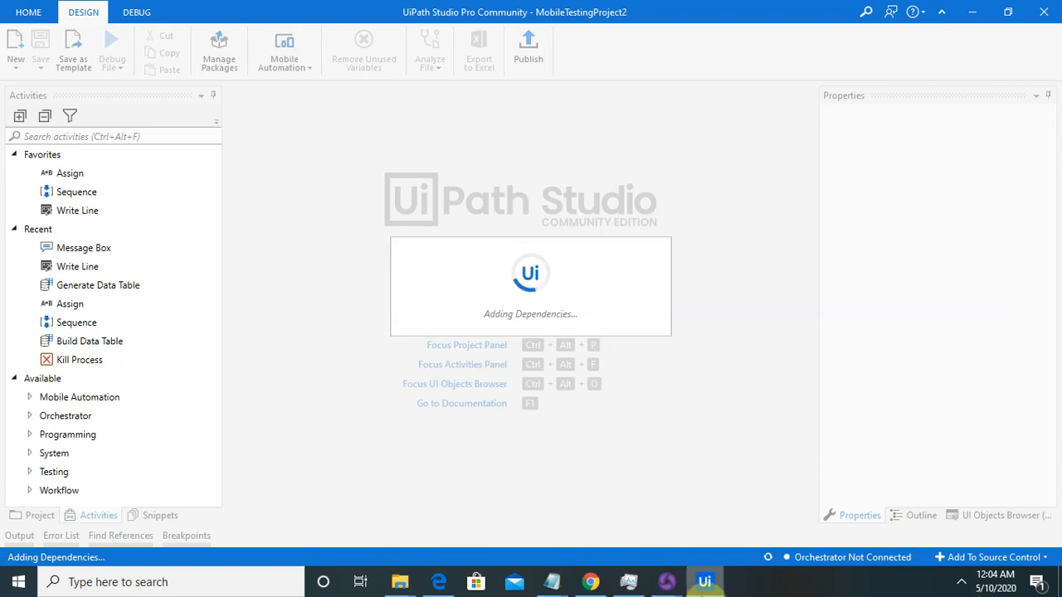
Step: Switch to the Appium inspector, check the Installation_step notes in Notepad, and return to UiPath Studio
mouse_move(664, 581)
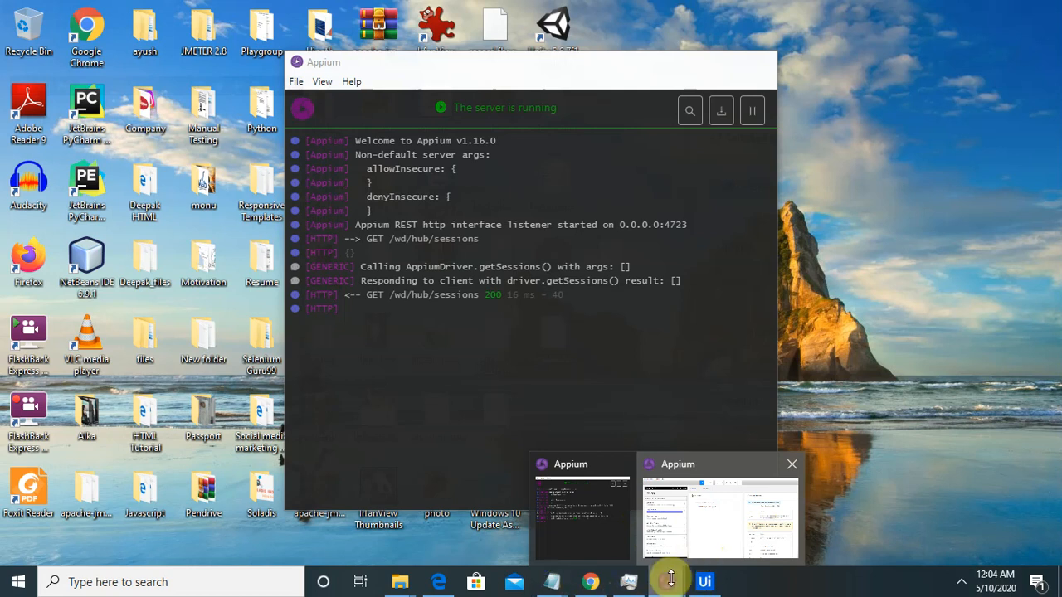
click(720, 514)
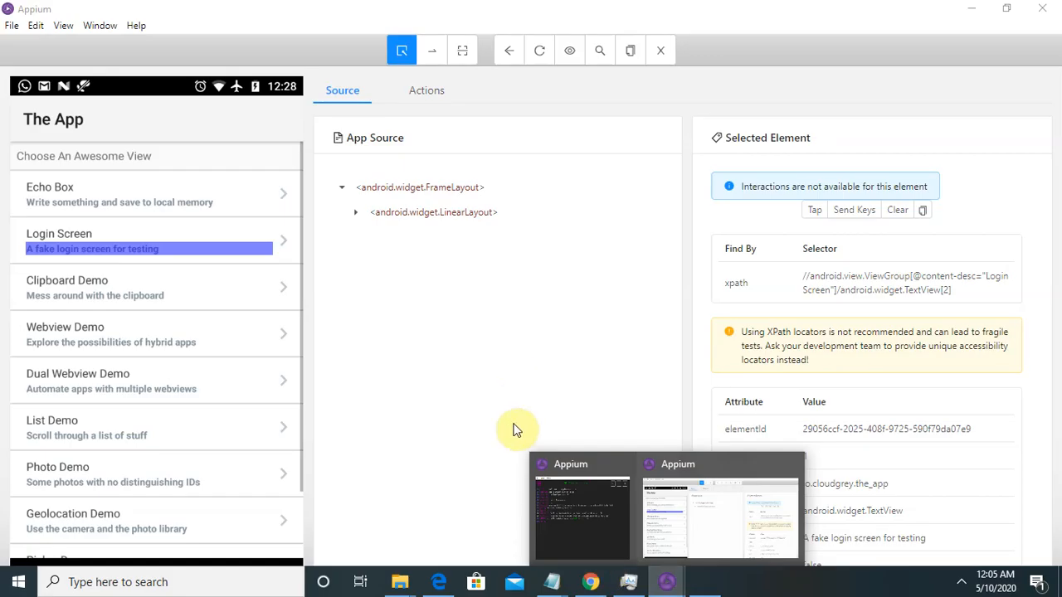
mouse_move(552, 582)
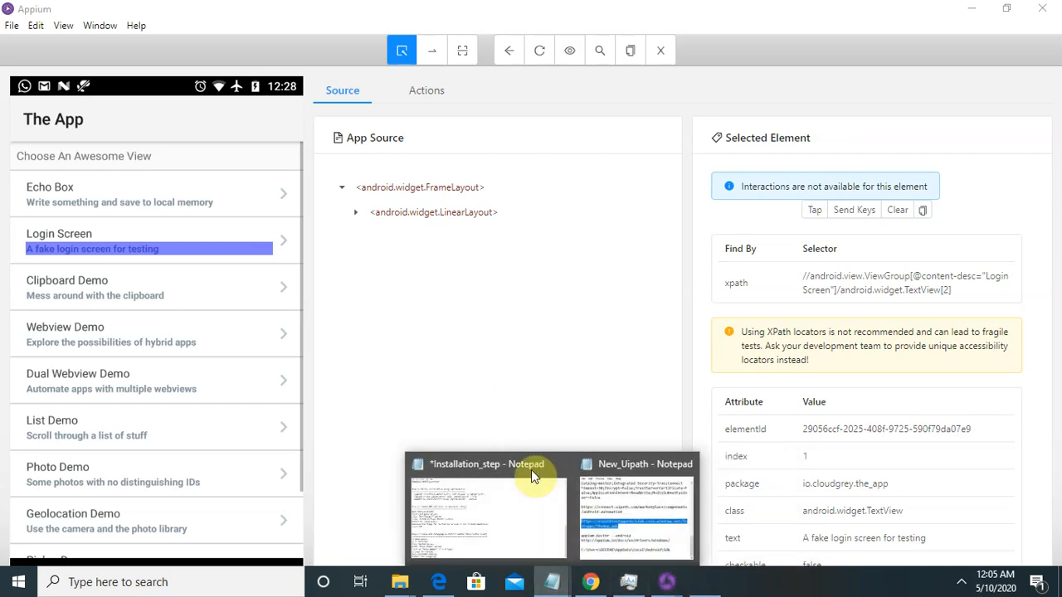
click(484, 521)
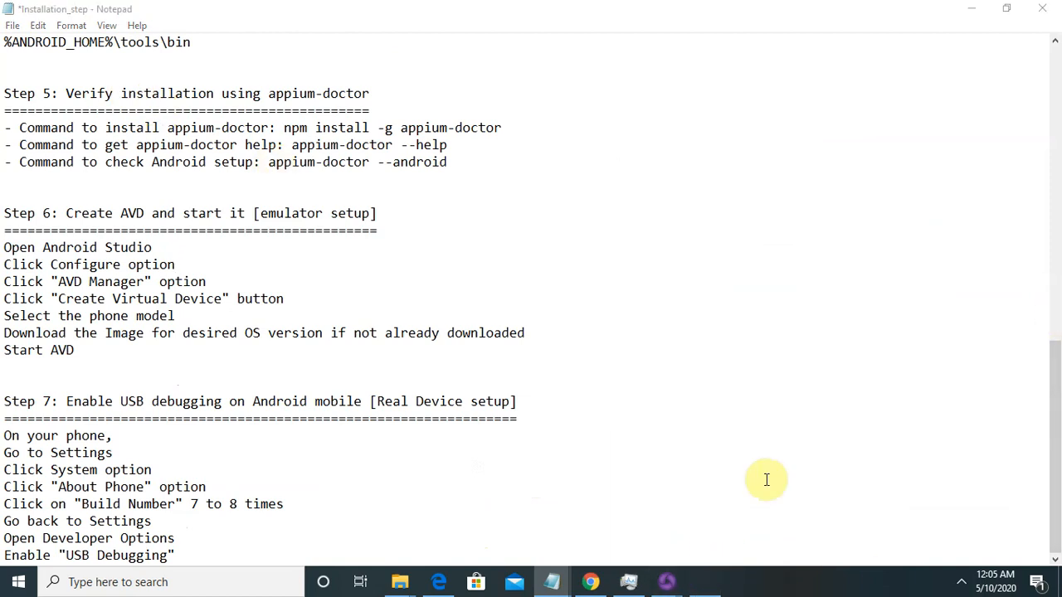
click(971, 10)
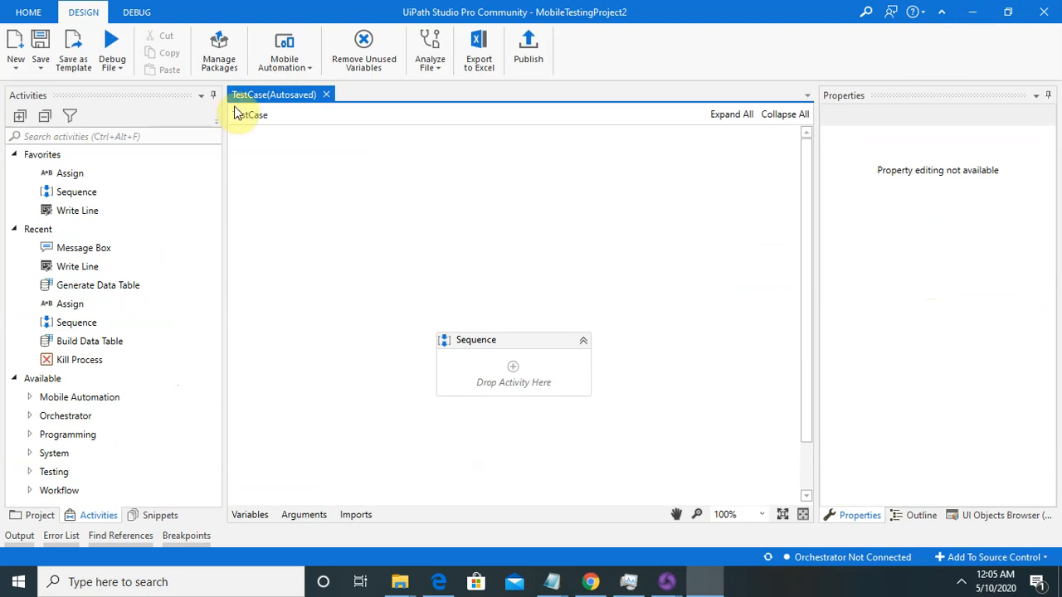
Step: Open the Mobile Device Manager and review the New_Emulator device and the list of applications
click(303, 71)
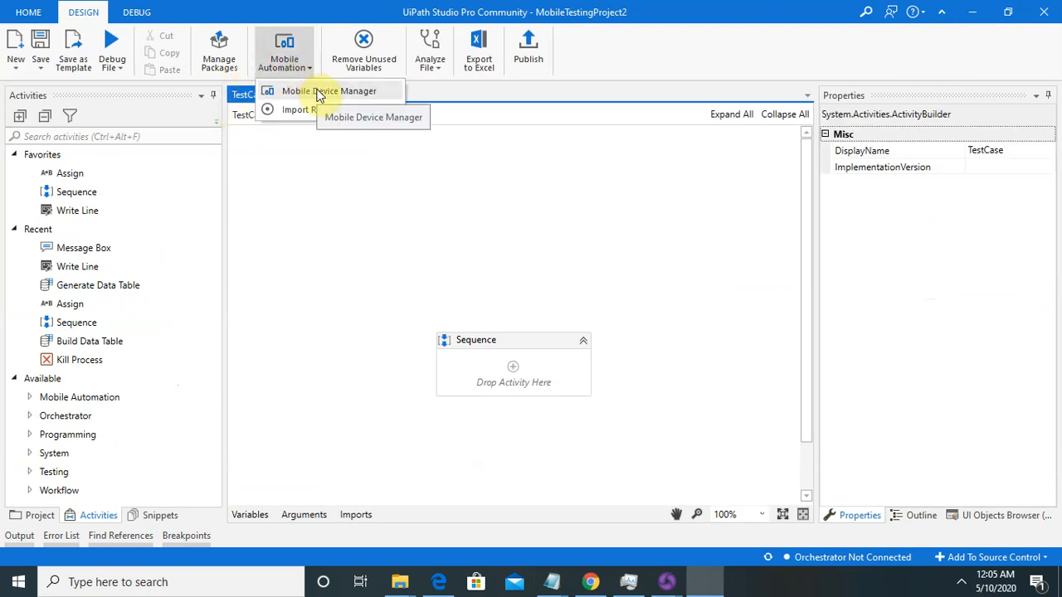
click(320, 93)
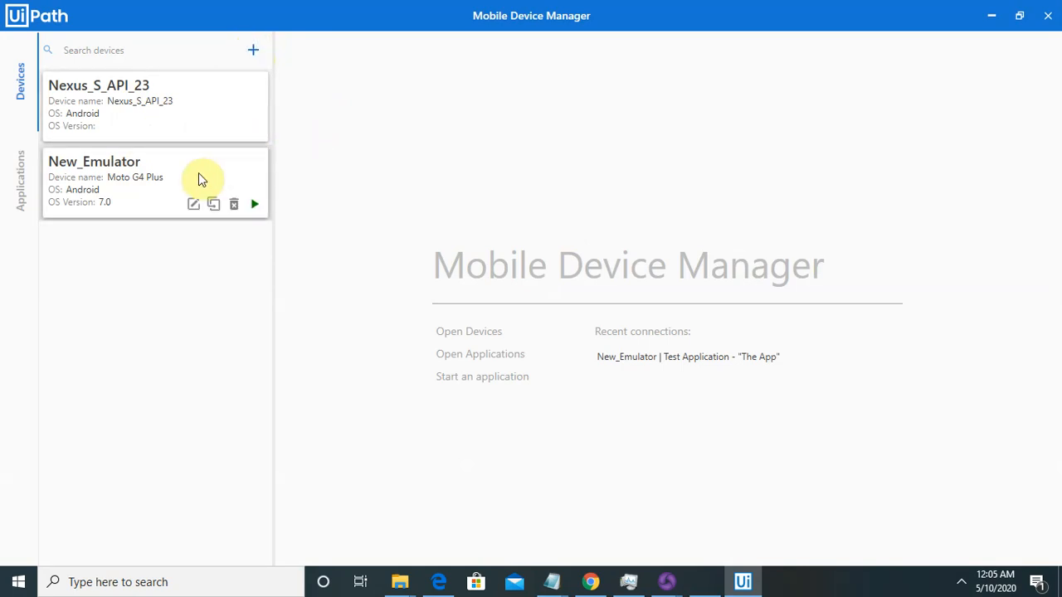
click(160, 165)
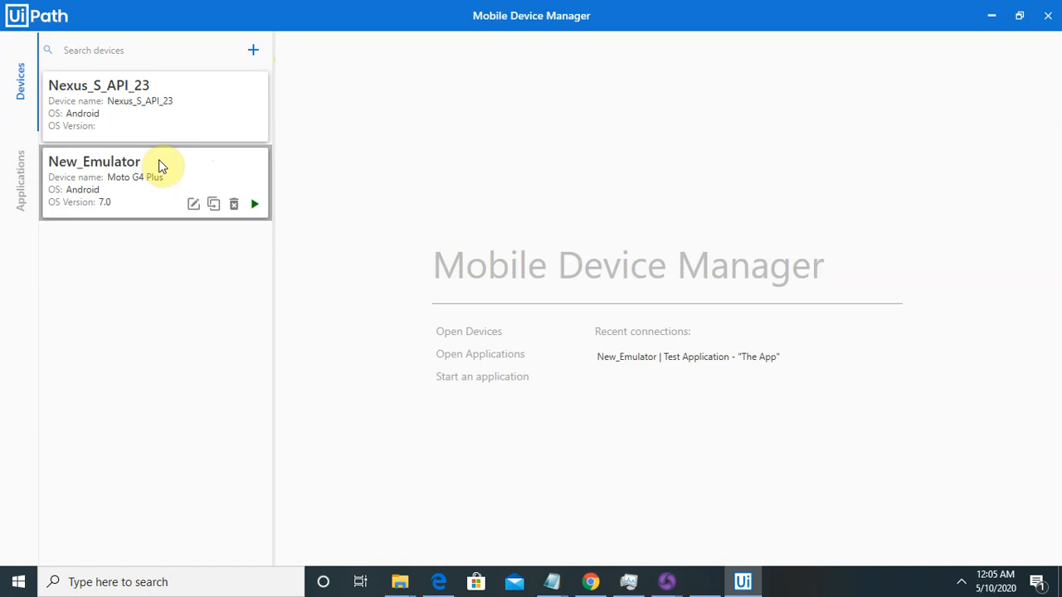
click(17, 189)
click(12, 102)
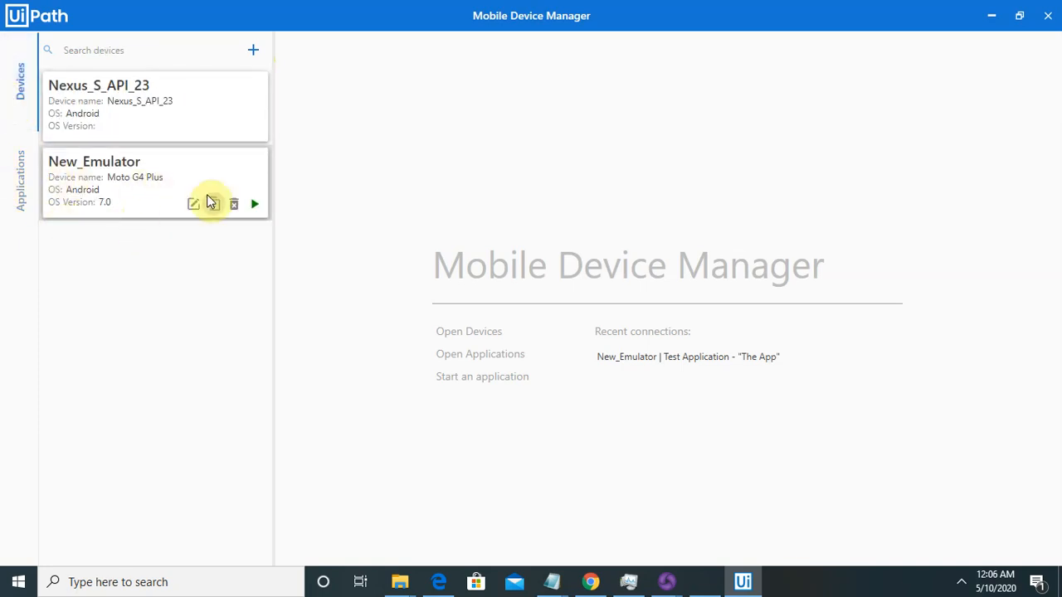
click(14, 181)
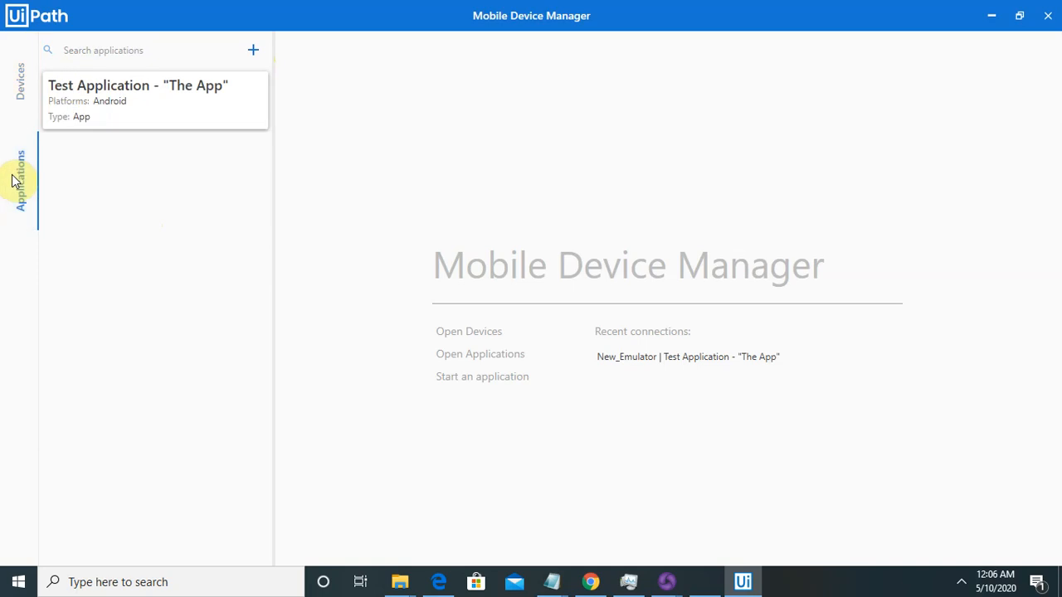
Step: Create a connection that runs Test Application - "The App" on the New_Emulator device
click(489, 389)
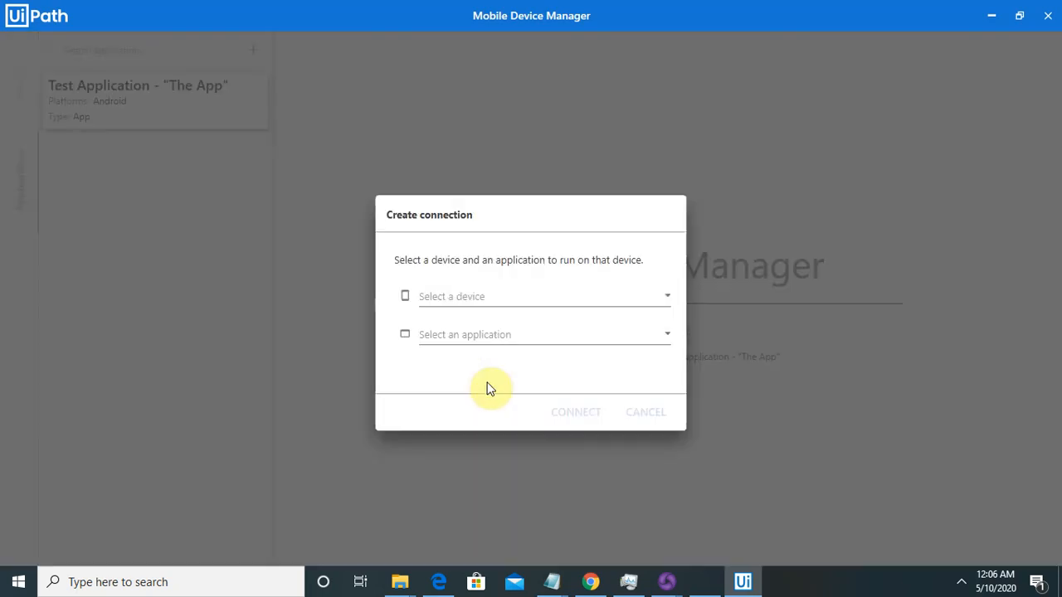
click(546, 300)
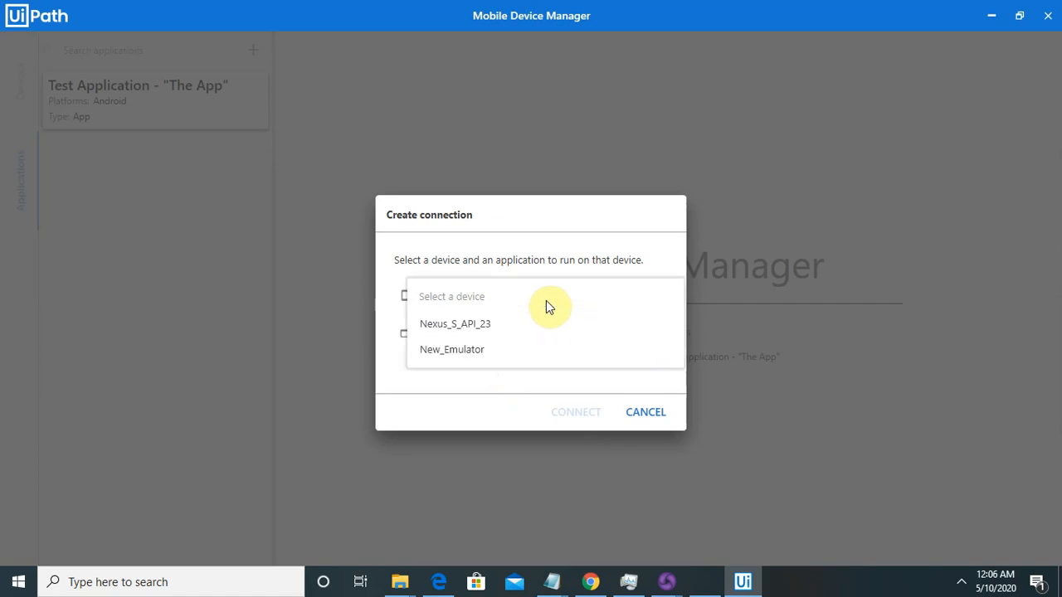
click(469, 352)
click(524, 340)
click(488, 377)
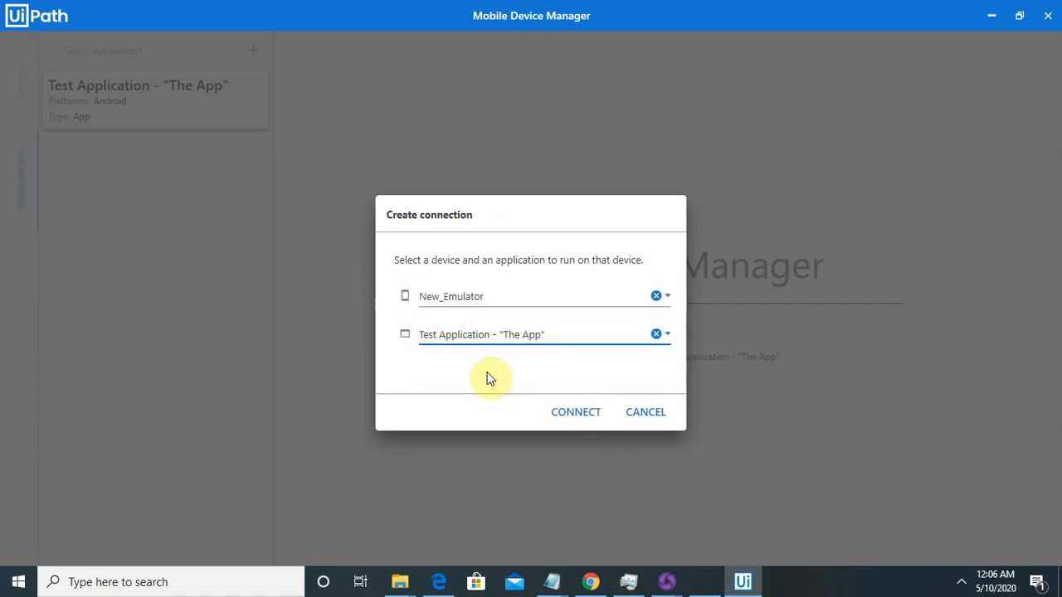
click(578, 422)
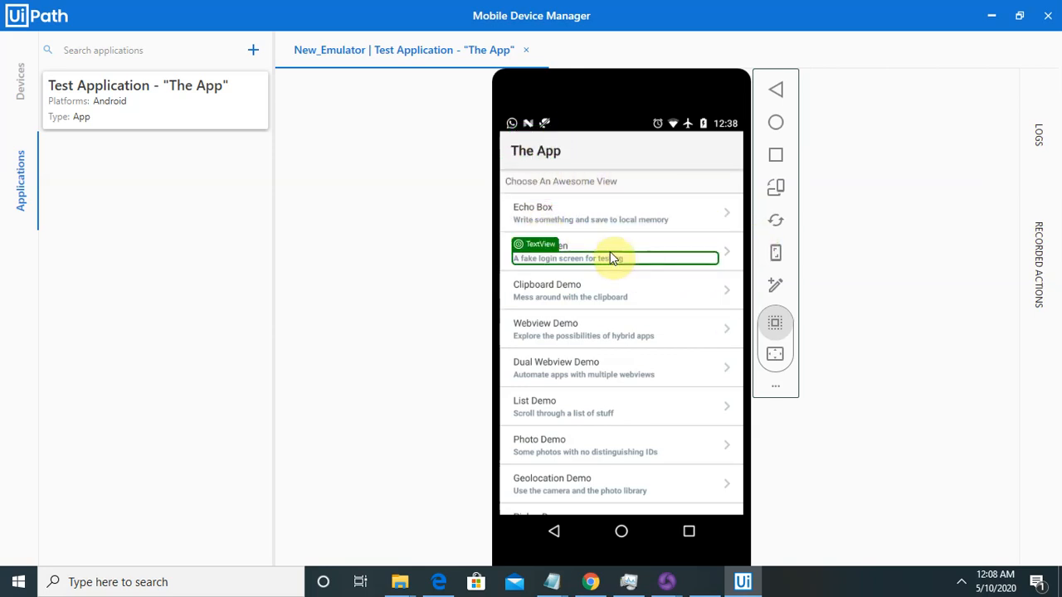
Step: Show the recorded actions, tap an entry in The App's view list, and view the server logs
click(1040, 258)
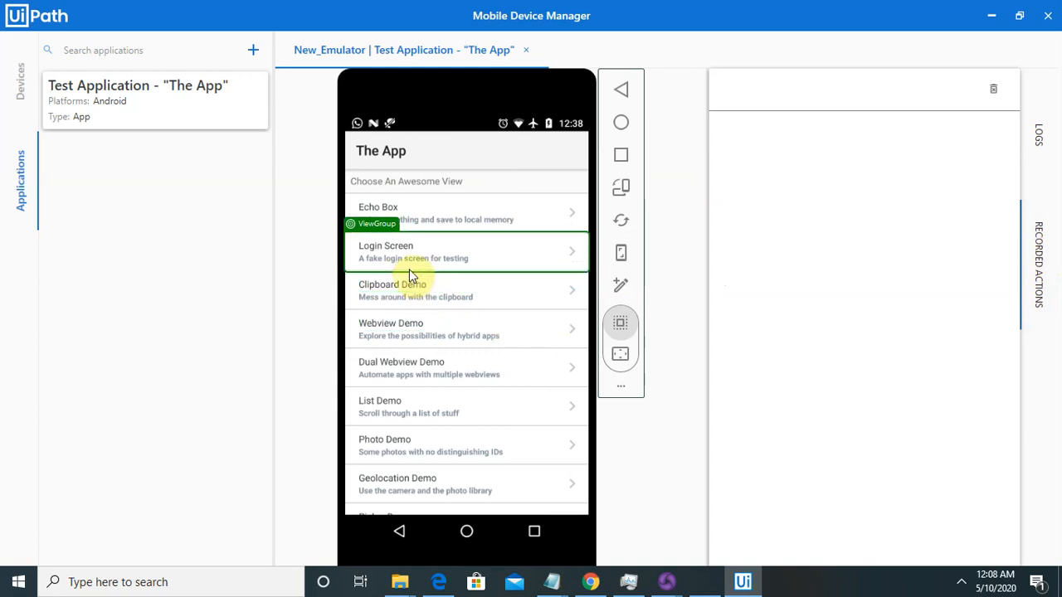
click(509, 229)
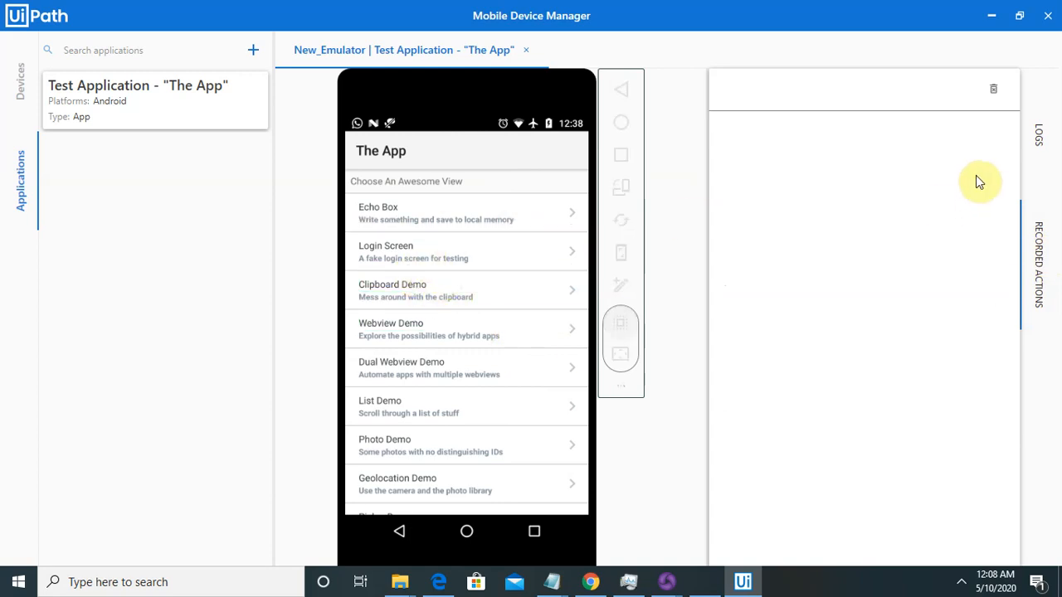
click(1041, 145)
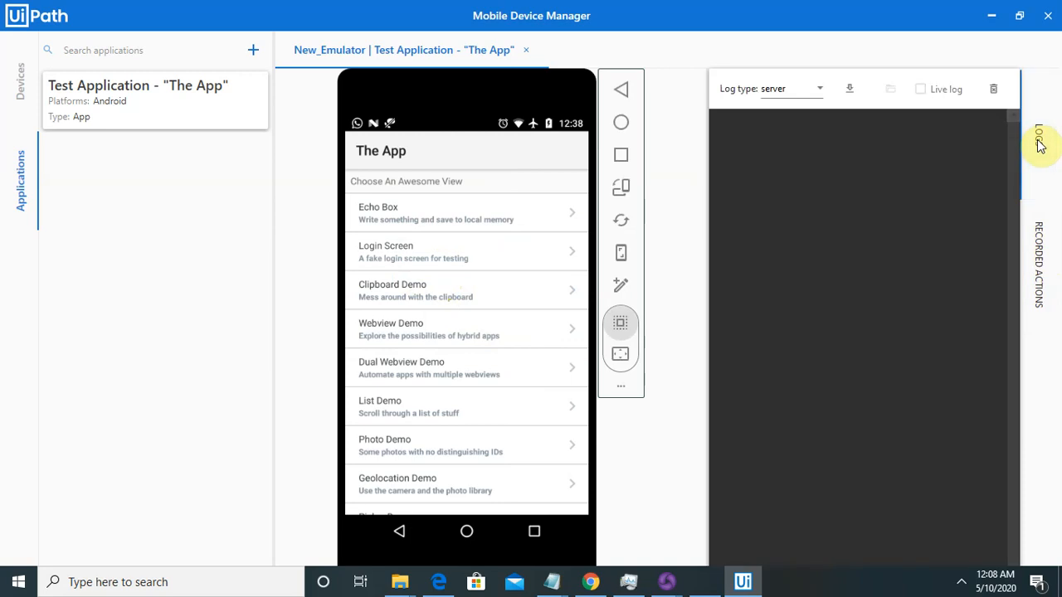
click(1041, 145)
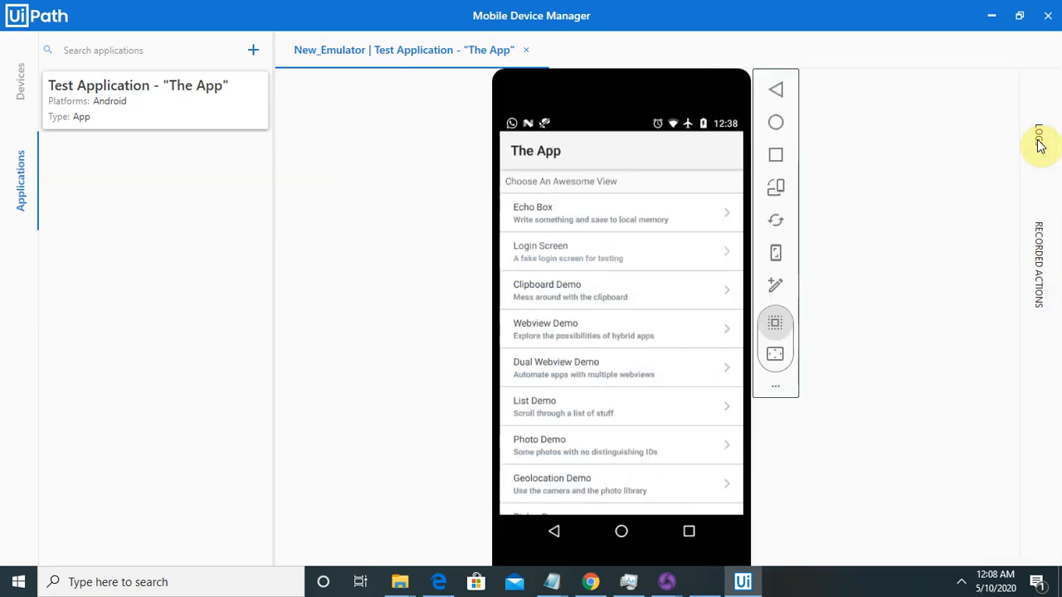
click(1041, 145)
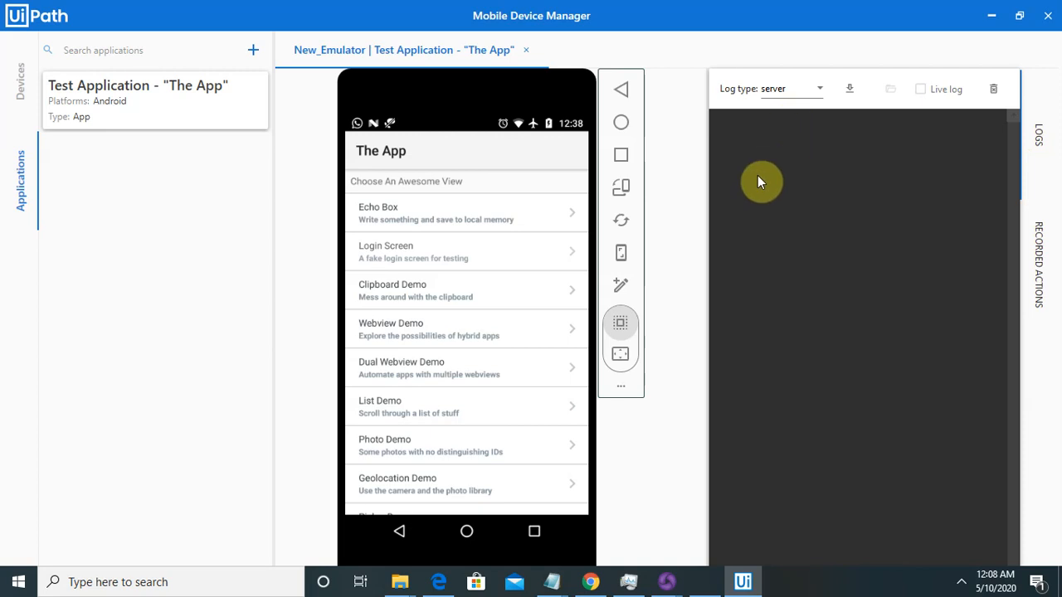
Step: Return to the recorded actions, record a tap on Dual Webview Demo, and close the Mobile Device Manager
click(1040, 284)
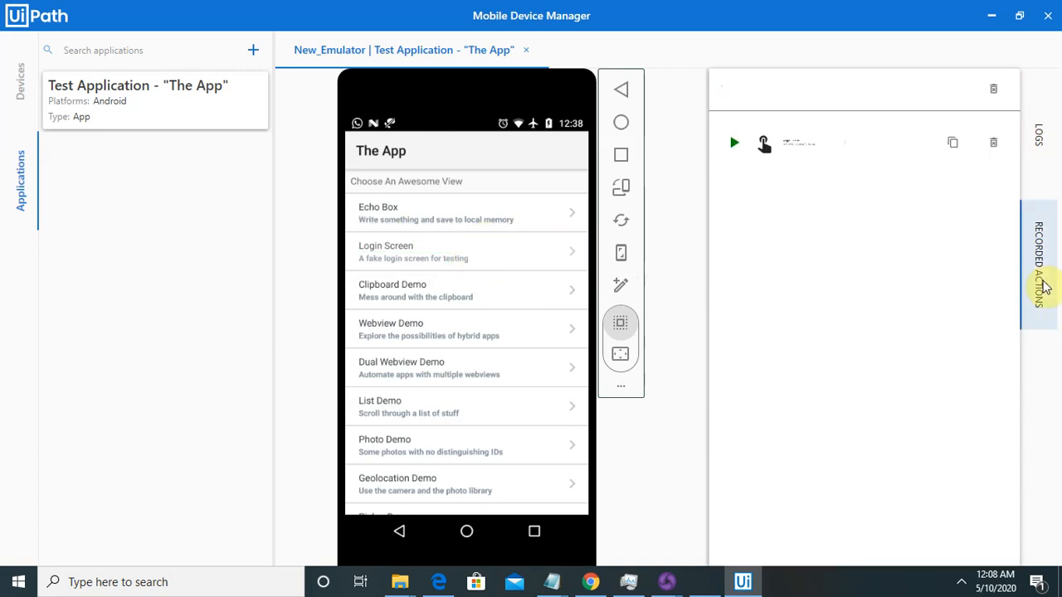
click(442, 365)
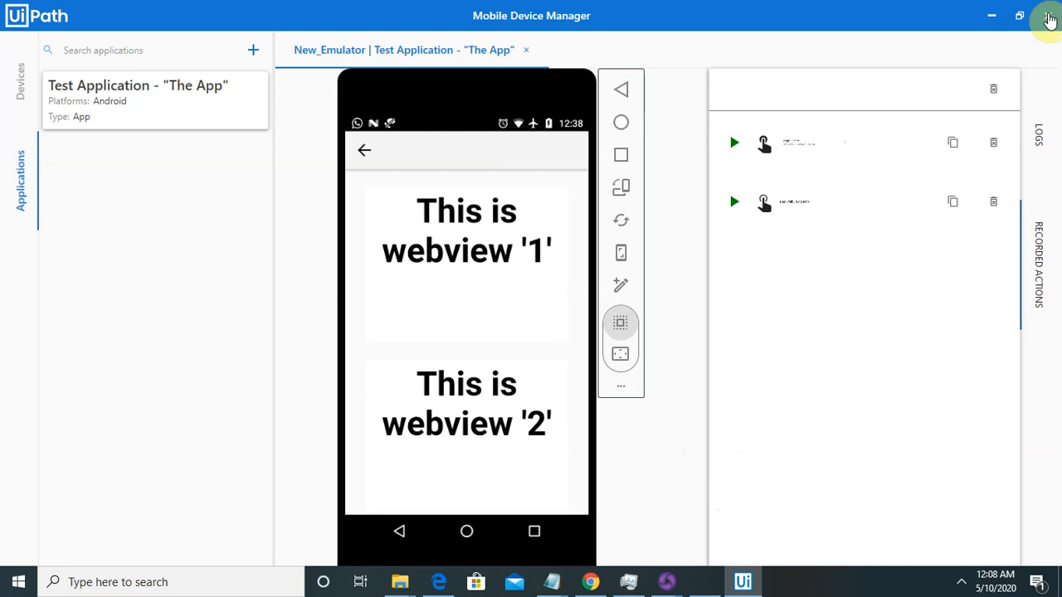
click(1049, 18)
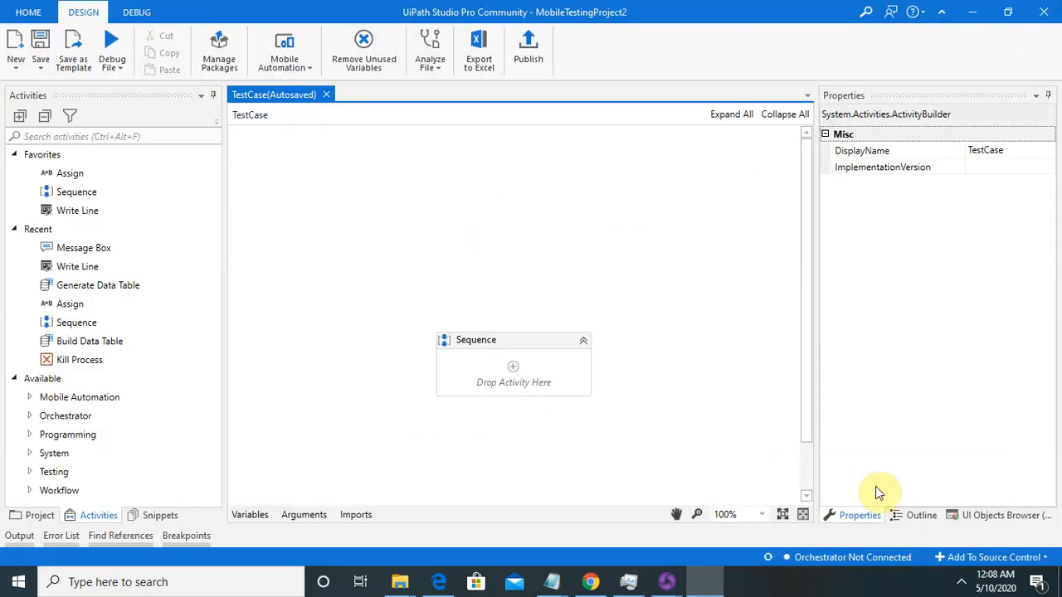
click(961, 584)
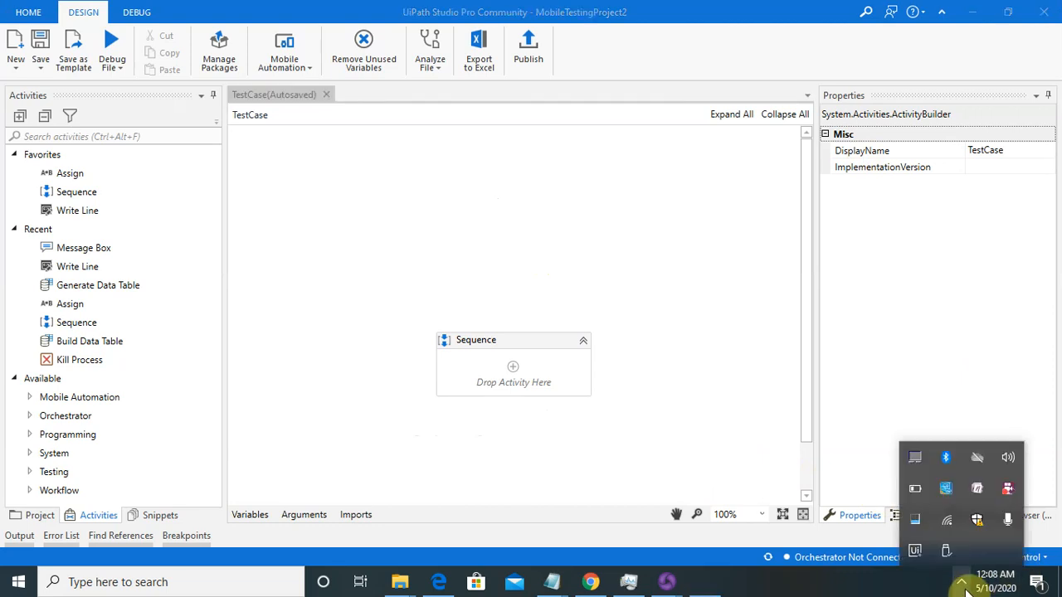
click(1010, 490)
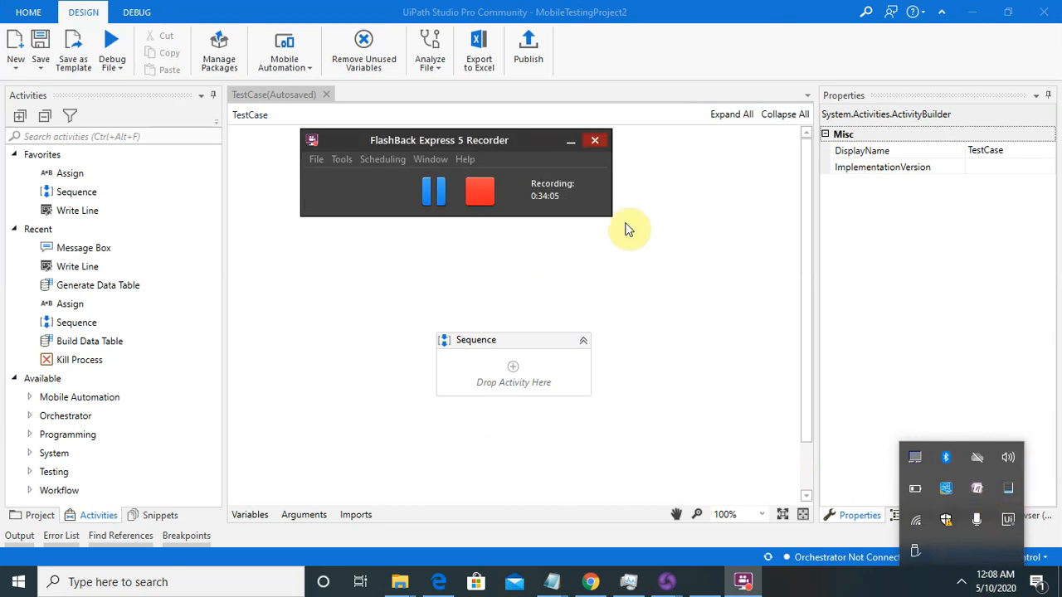